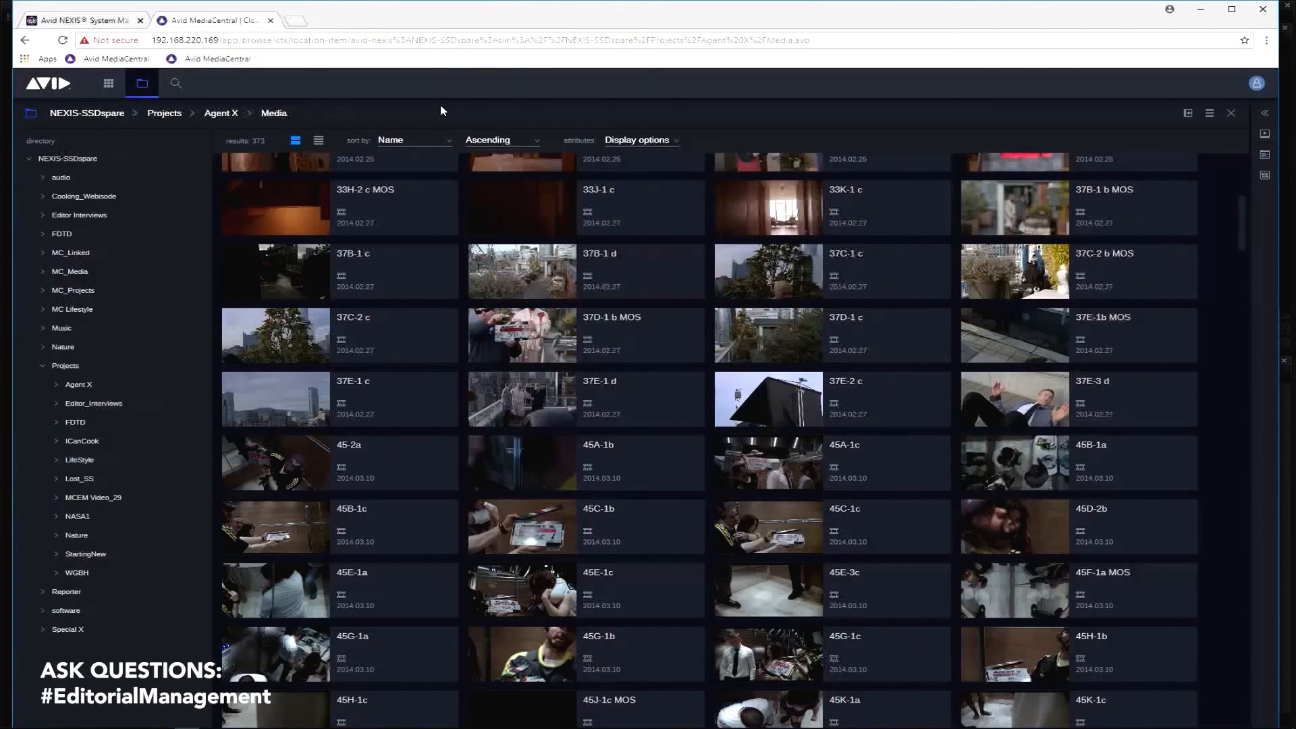
Switch to the Avid NEXIS System Manager browser tab showing the Management Console dashboard
left_click(107, 21)
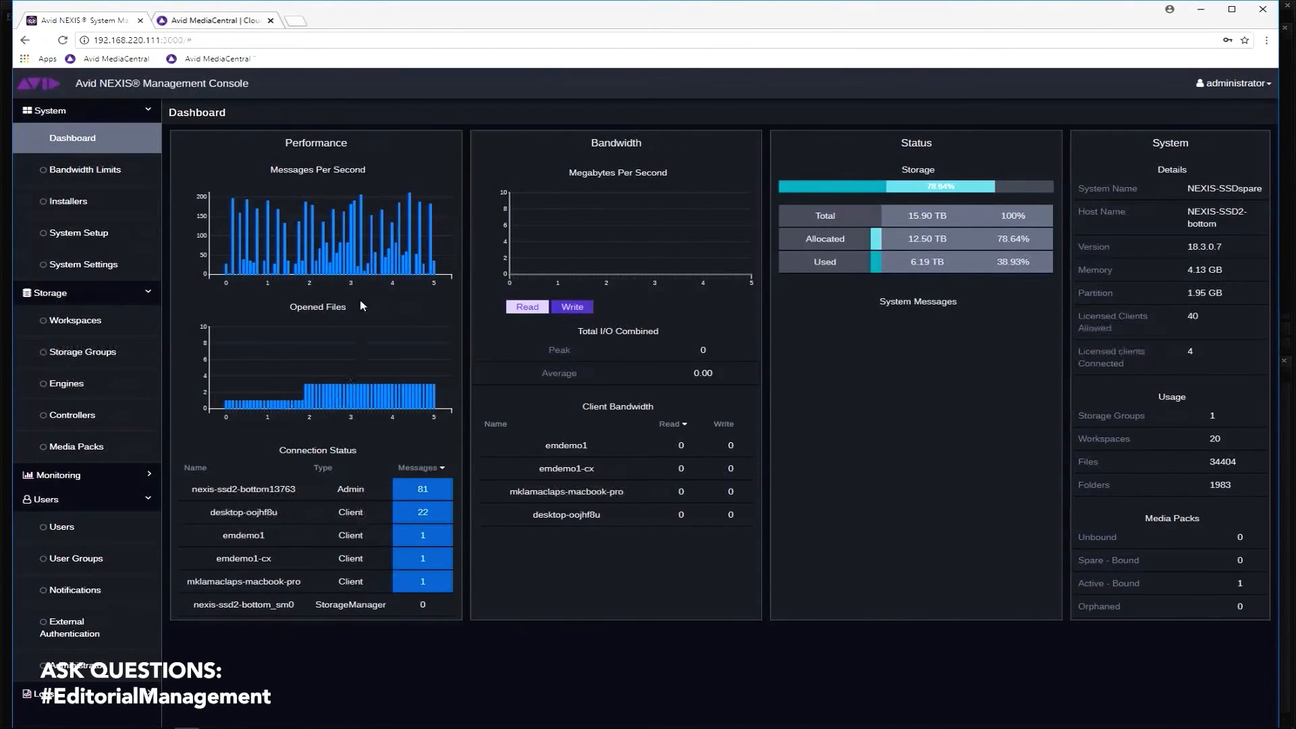
Review the Bandwidth Limits, Installers and Users pages of the NEXIS console
left_click(87, 169)
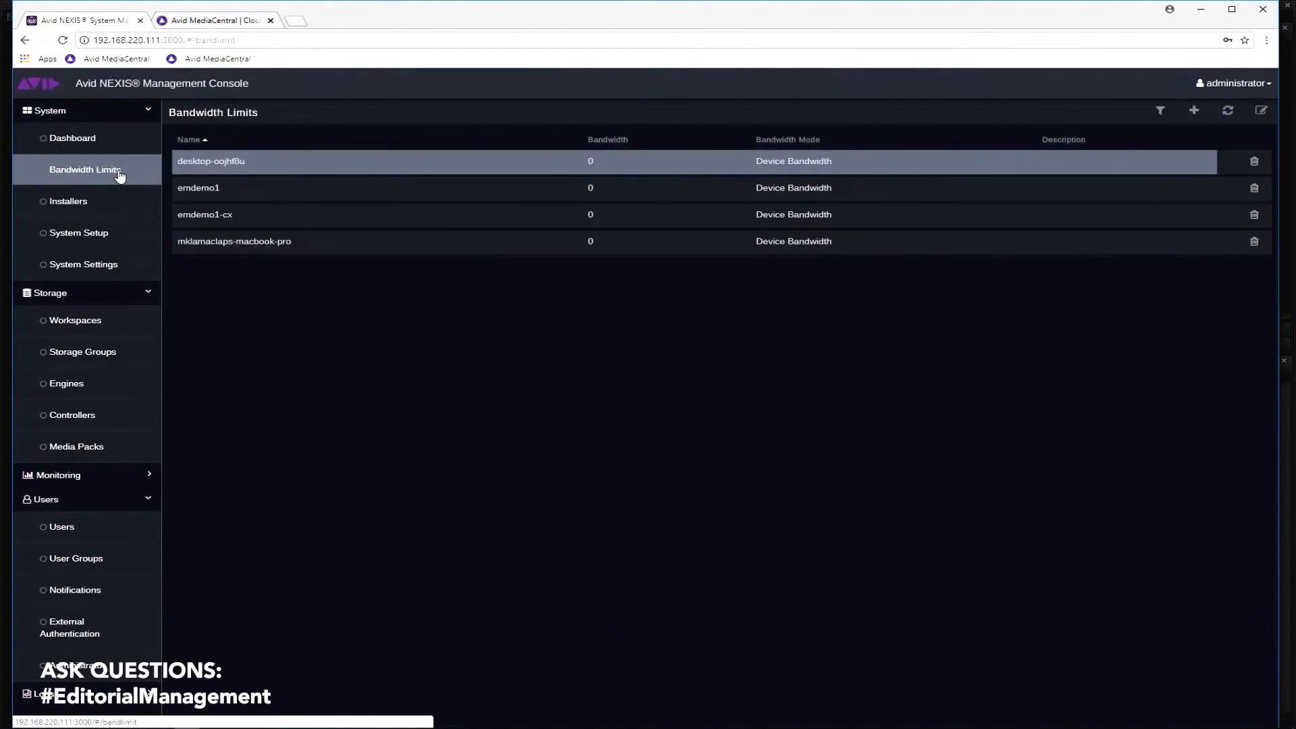
left_click(68, 200)
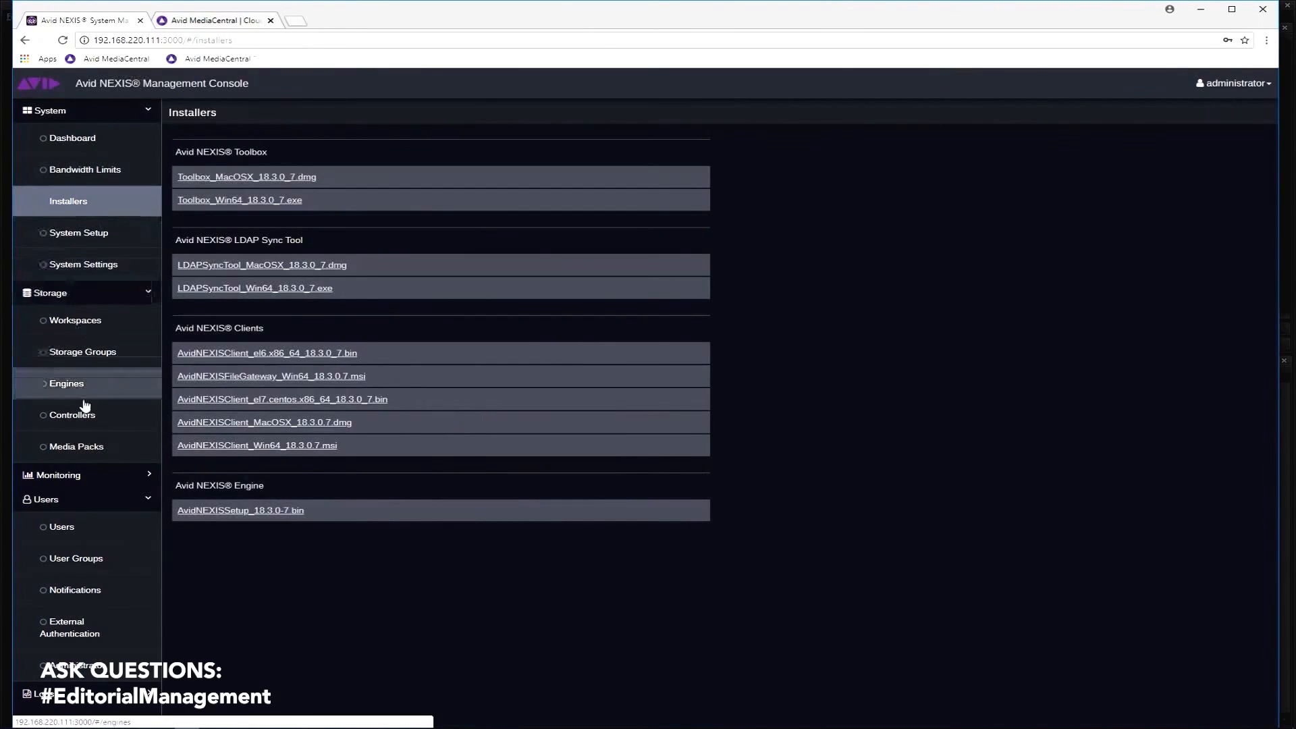
left_click(62, 528)
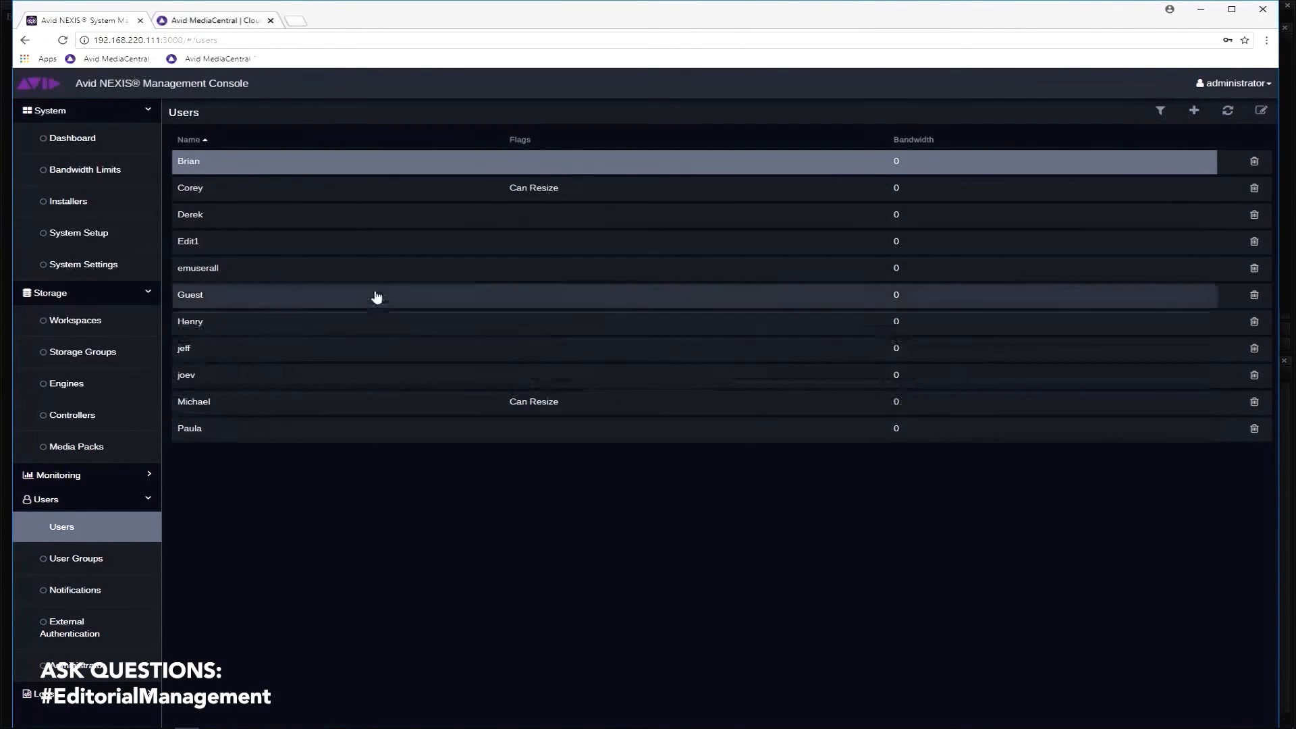
View Michael's user details and workspace access, then the Storage > Workspaces list
left_click(349, 401)
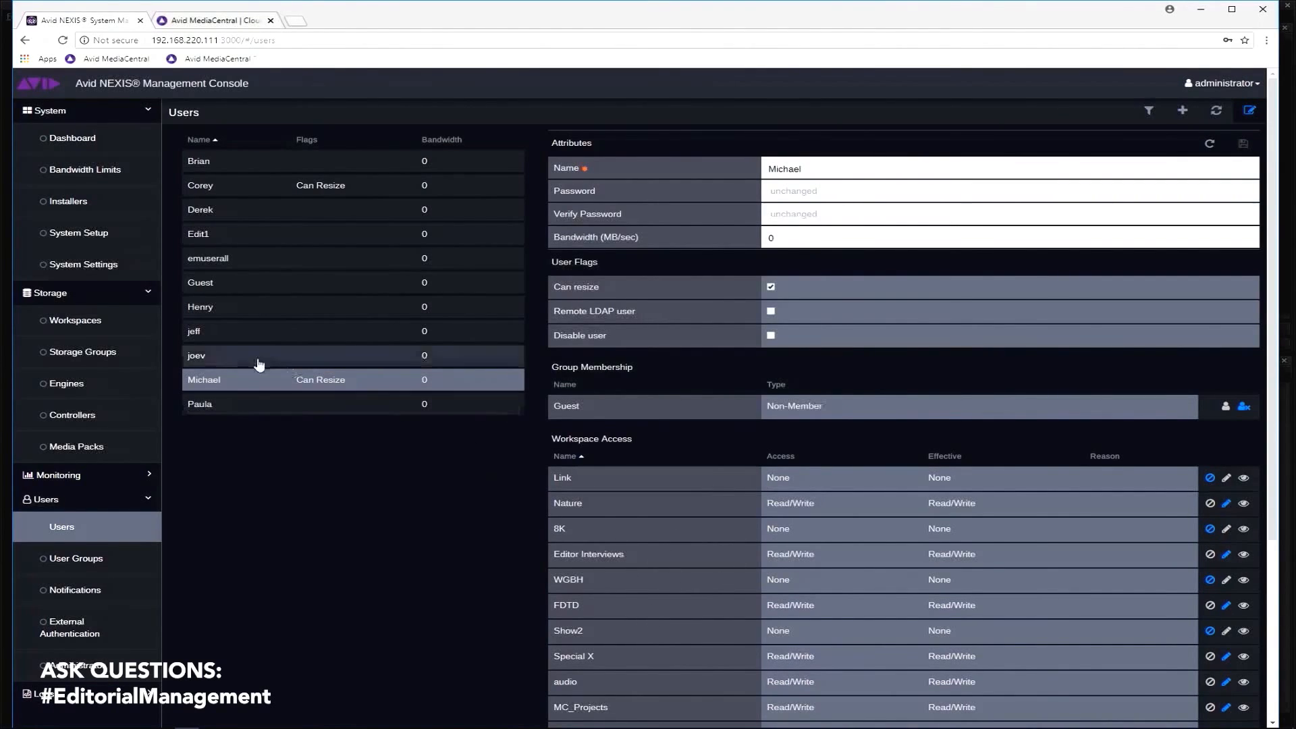
left_click(75, 321)
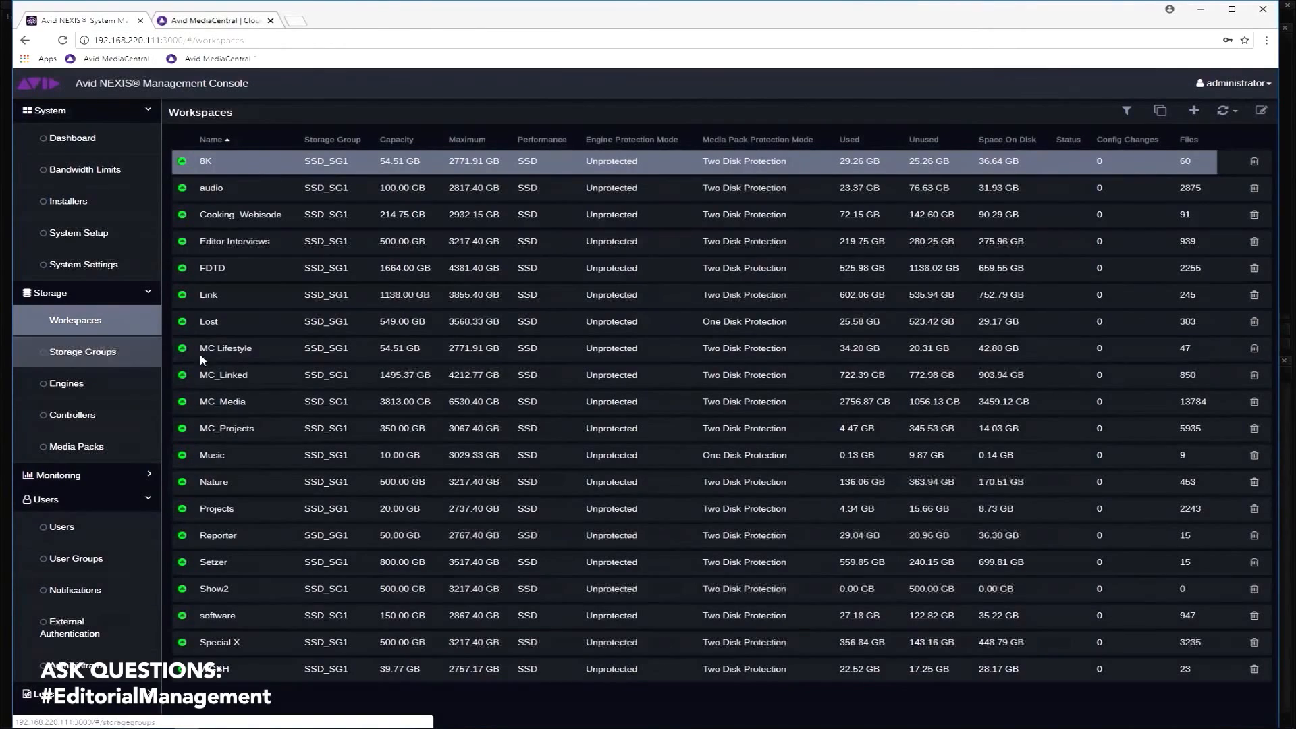
Set the Link workspace capacity to 1200 GB in its attributes and return to Media Composer
left_click(253, 324)
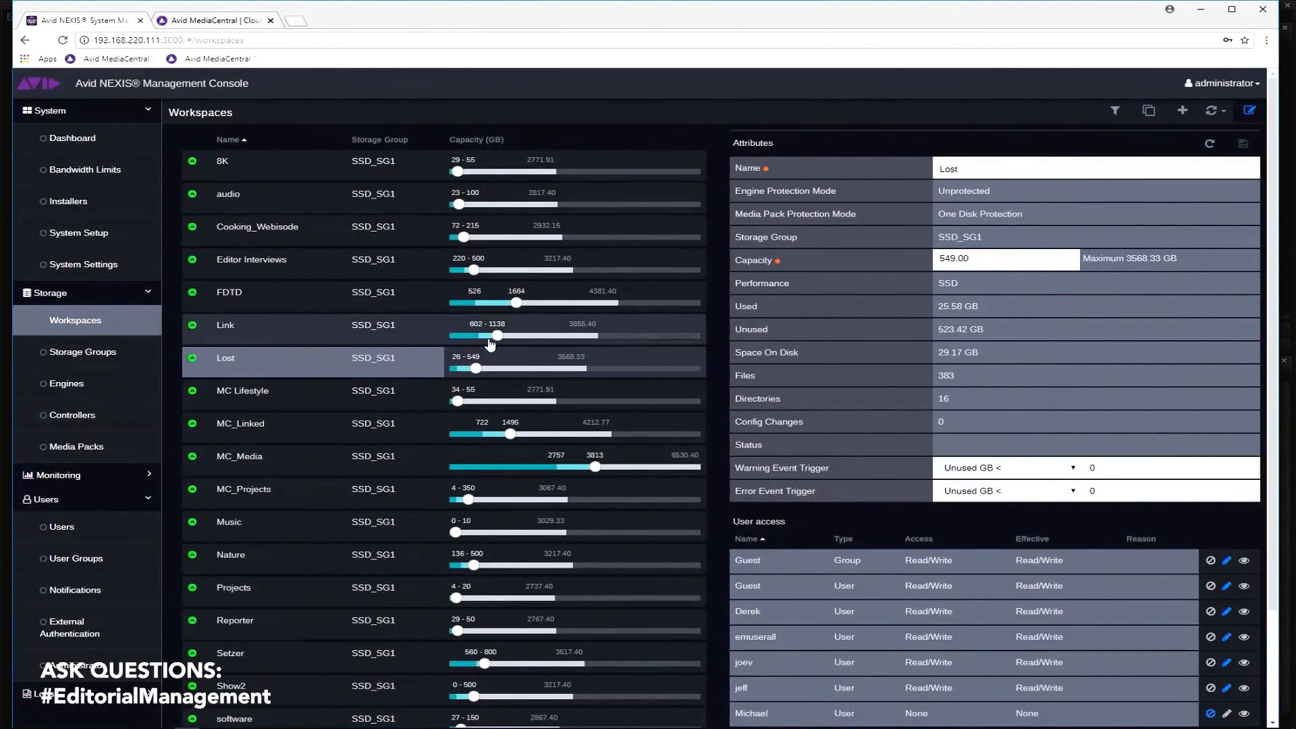
left_click_drag(506, 337, 499, 337)
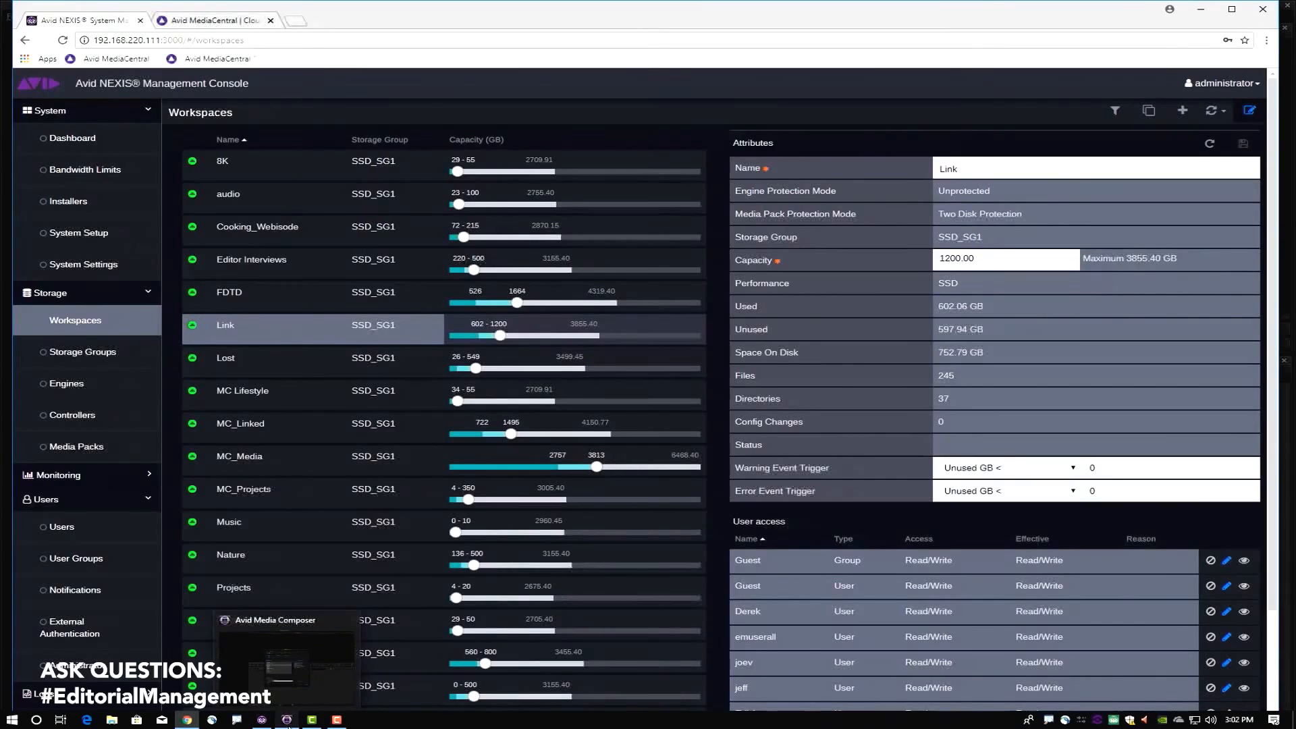
left_click(288, 720)
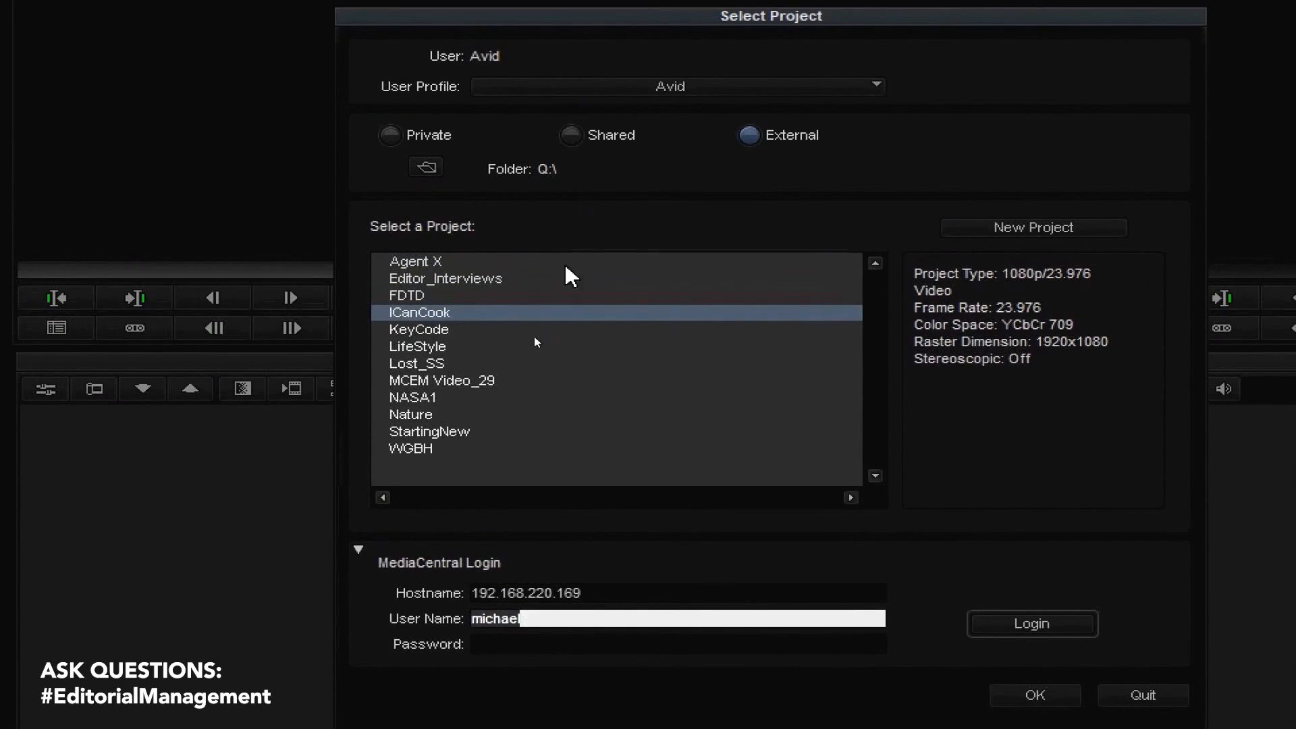
Log in to MediaCentral from the Select Project window with the entered password
left_click(359, 550)
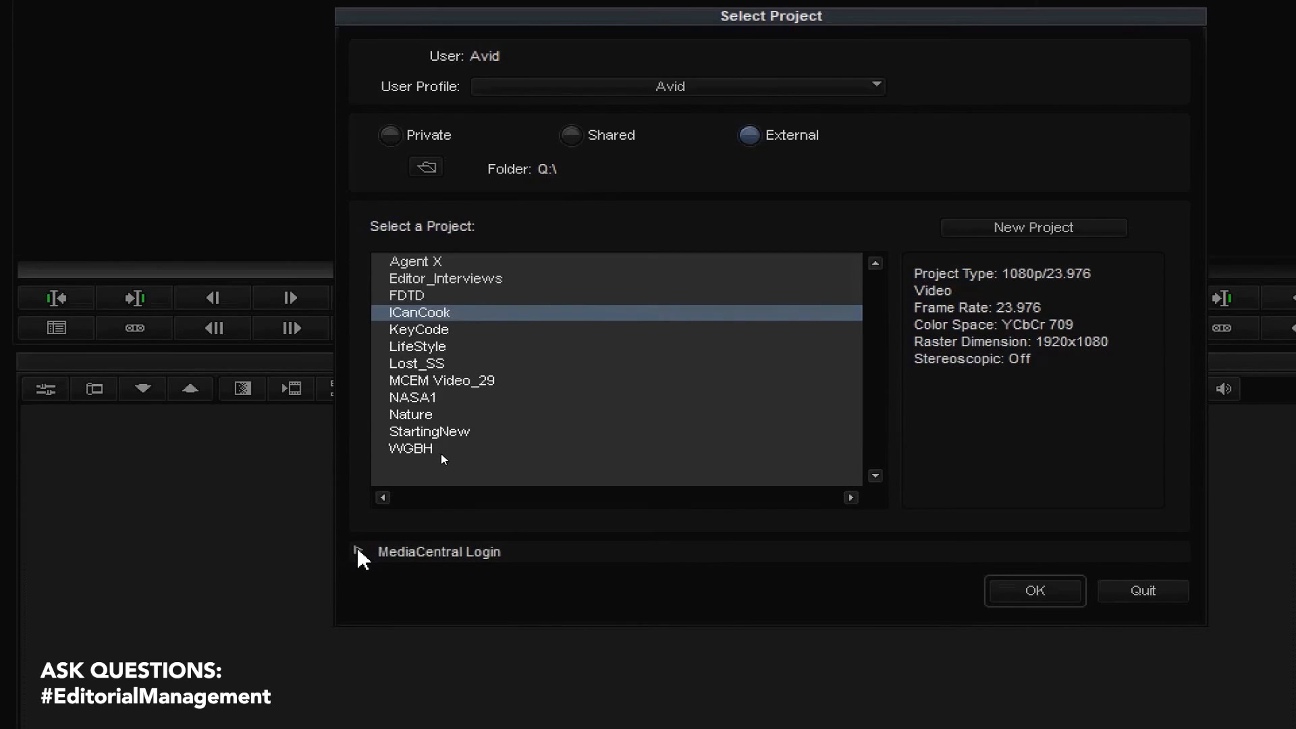
left_click(359, 553)
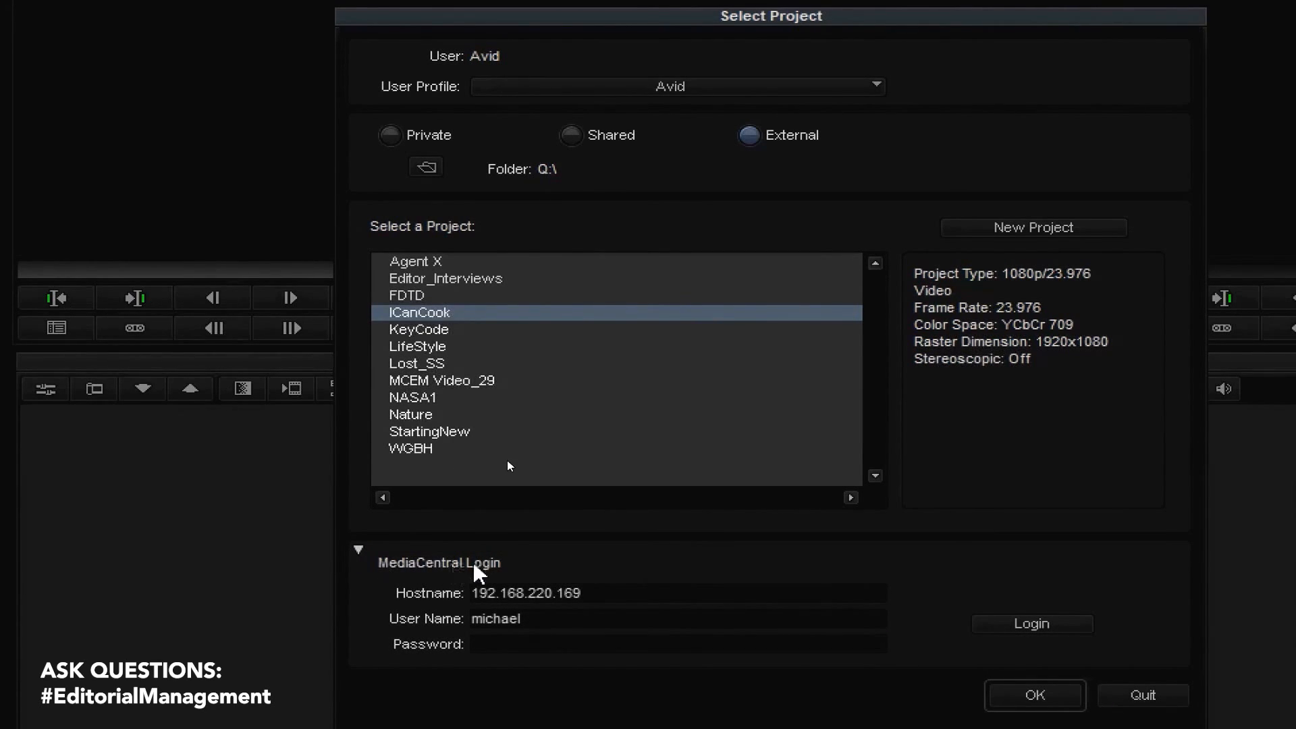
left_click(499, 633)
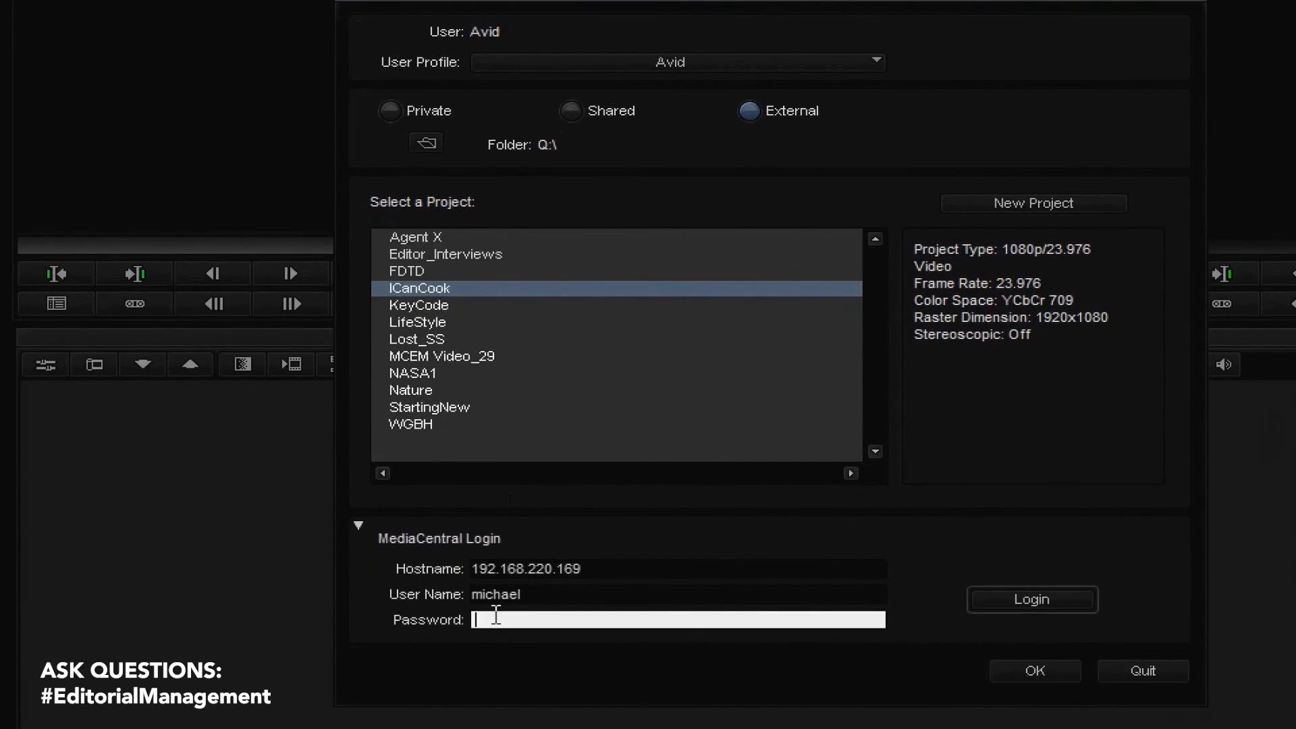
type("avid")
left_click(1033, 600)
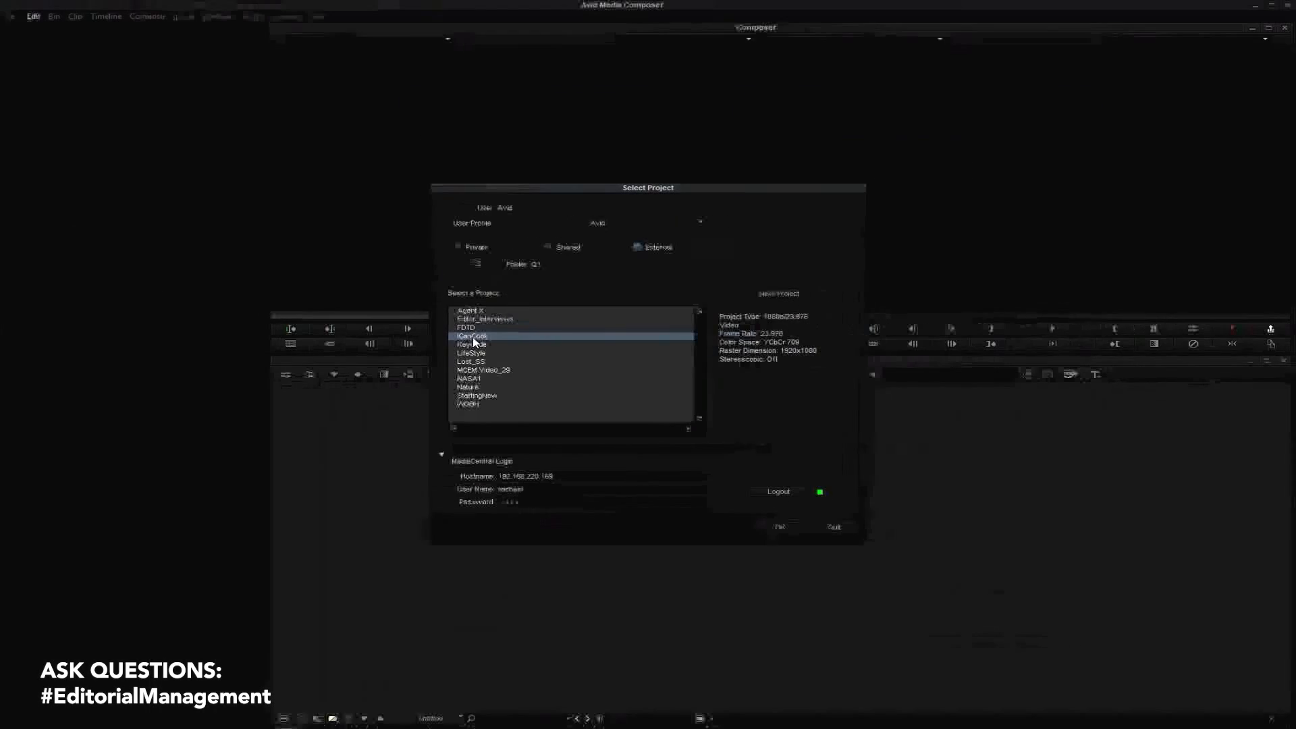
Select the ICanCook project to open it
left_click(773, 533)
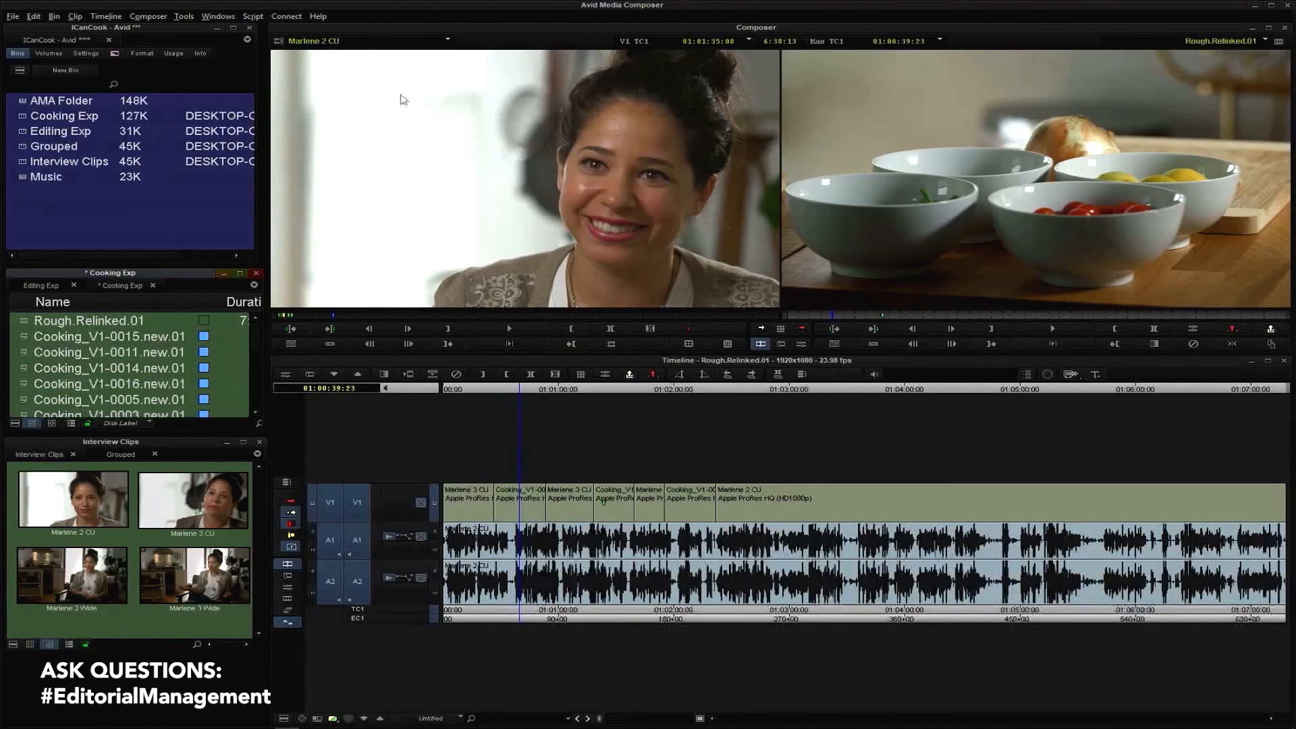
Bring up the Tools menu to find the MediaCentral panel command
left_click(183, 18)
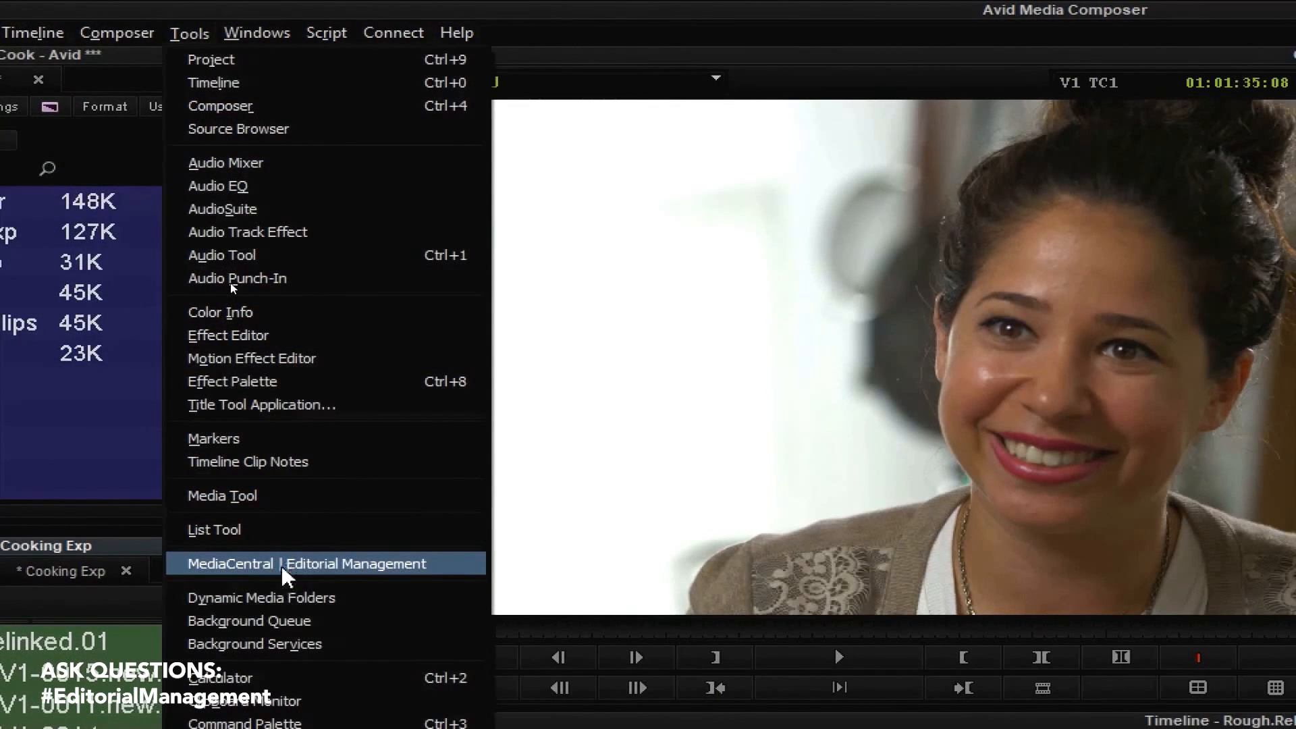
Launch MediaCentral | Editorial Management and enlarge its panel down to the screen bottom
left_click(287, 567)
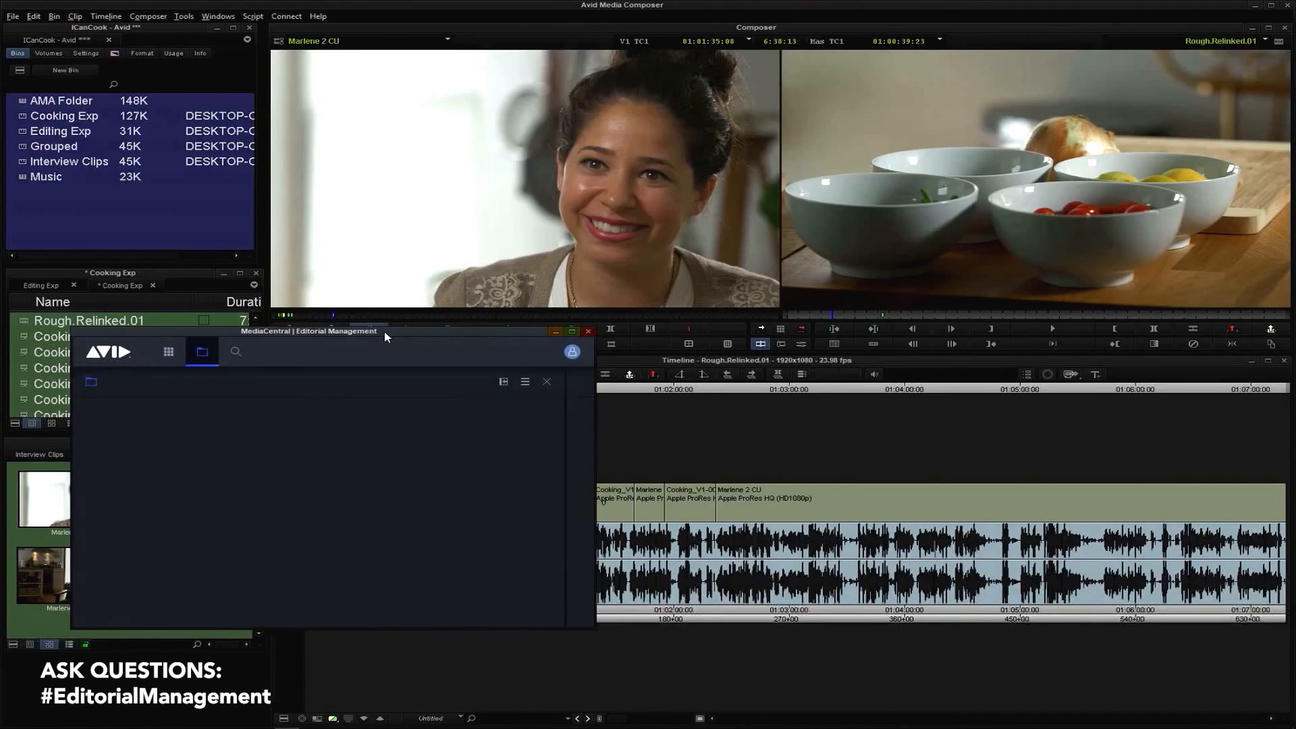
left_click_drag(384, 332, 389, 260)
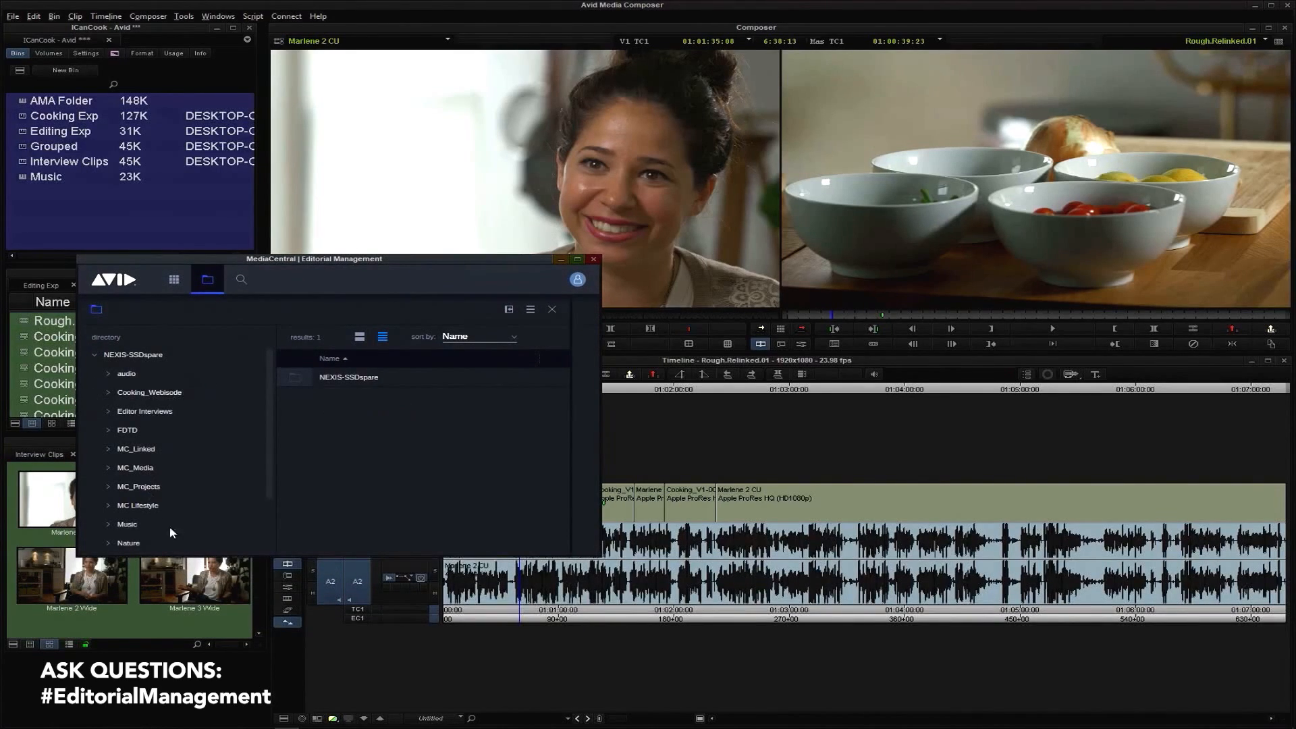
left_click_drag(181, 555, 182, 725)
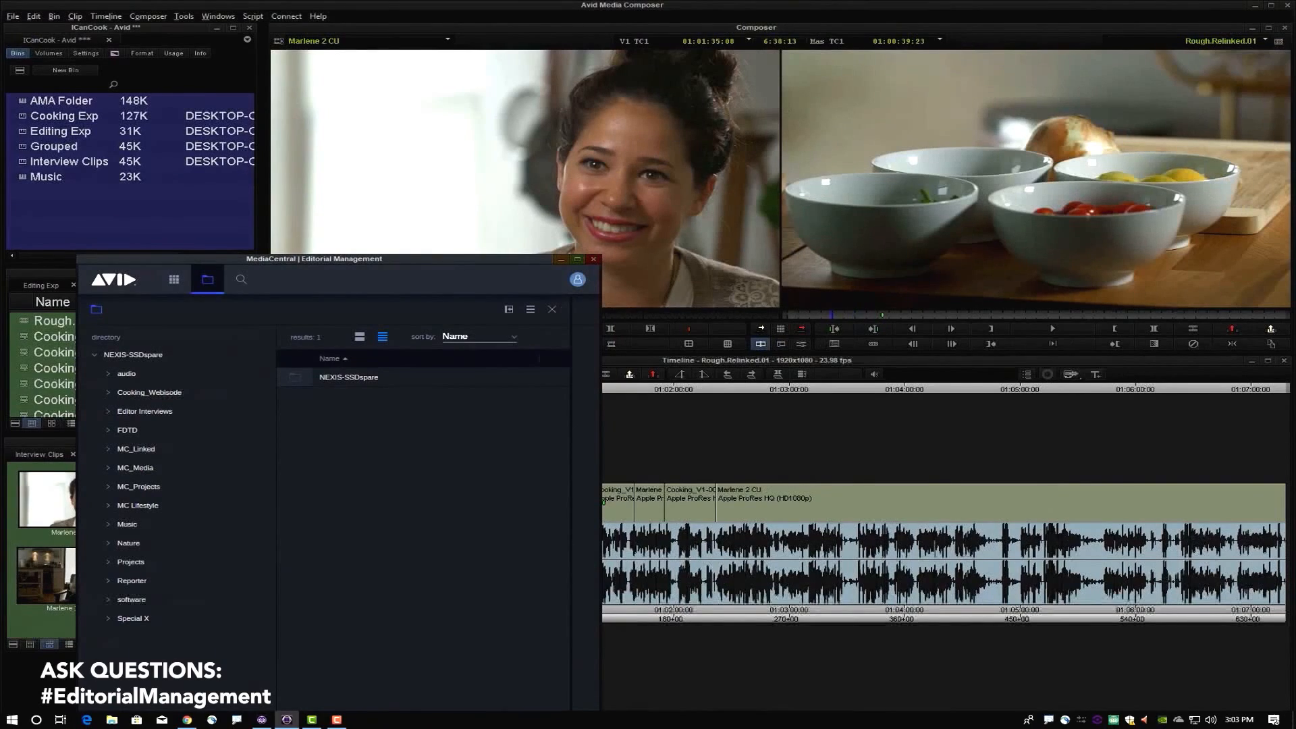
Check mounted workspaces in NEXIS Client Manager, then close it
left_click(285, 721)
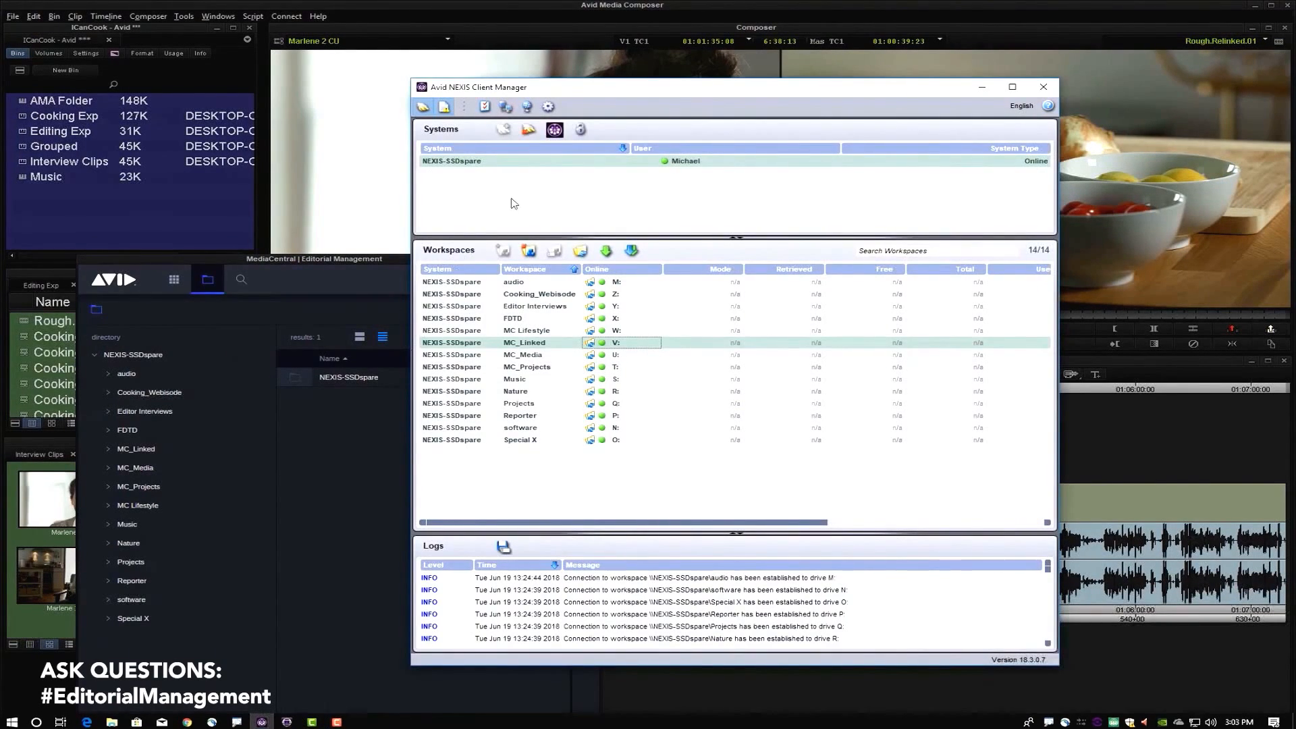
left_click_drag(573, 95, 398, 157)
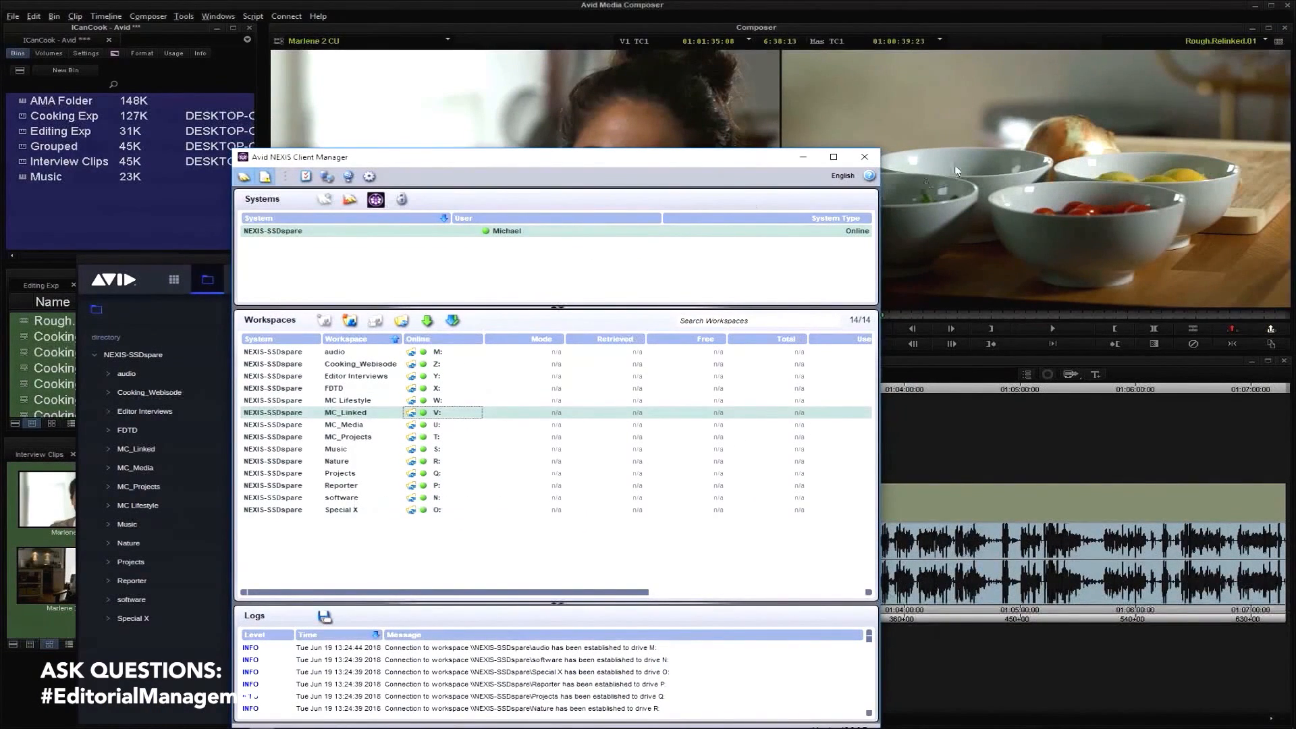
left_click(865, 156)
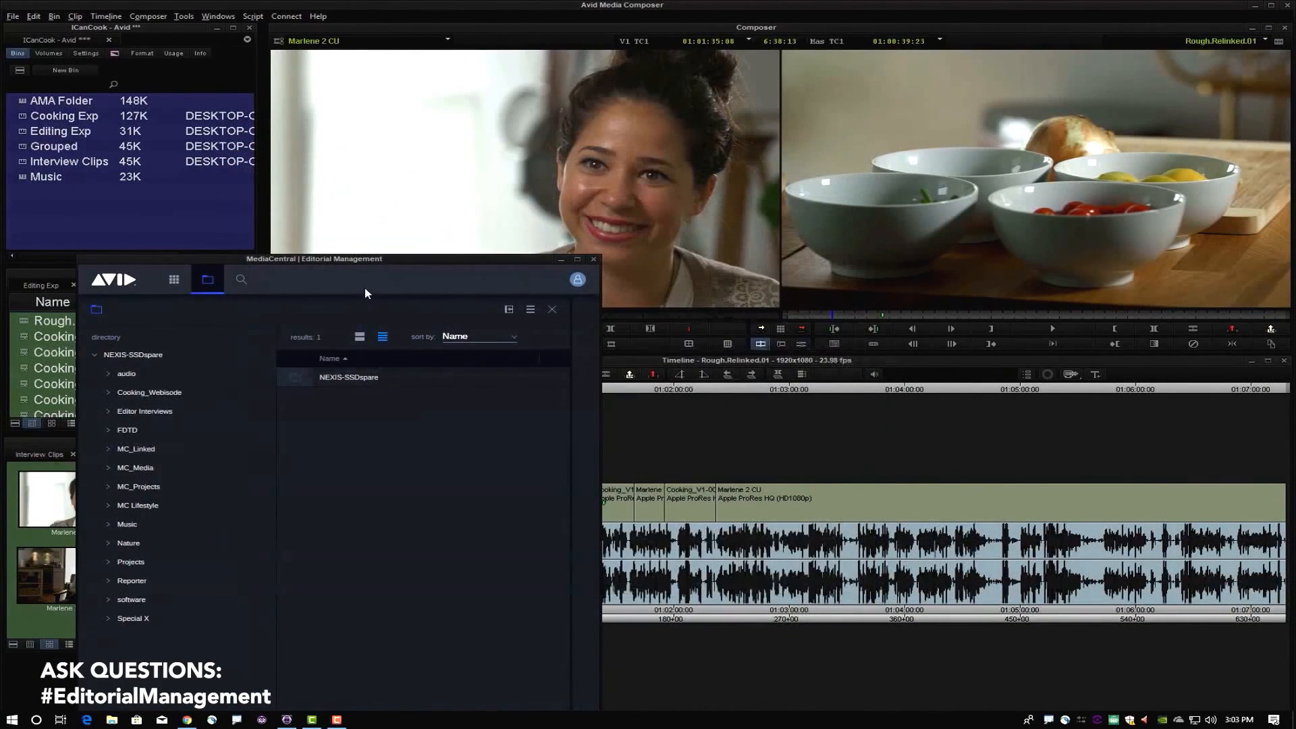
Browse NEXIS-SSDspare > Projects > ICanCook as thumbnail cards and enter the Cooking Exp bin
left_click_drag(377, 264, 383, 212)
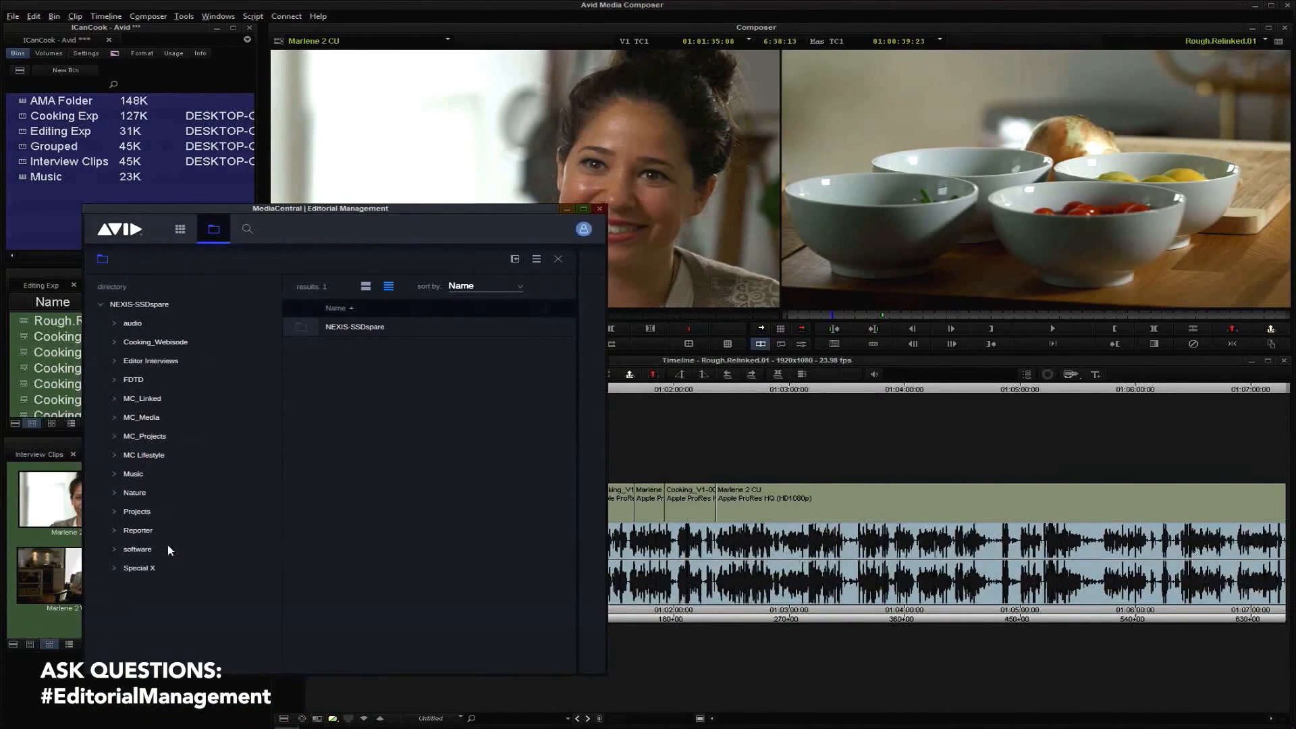
left_click(137, 512)
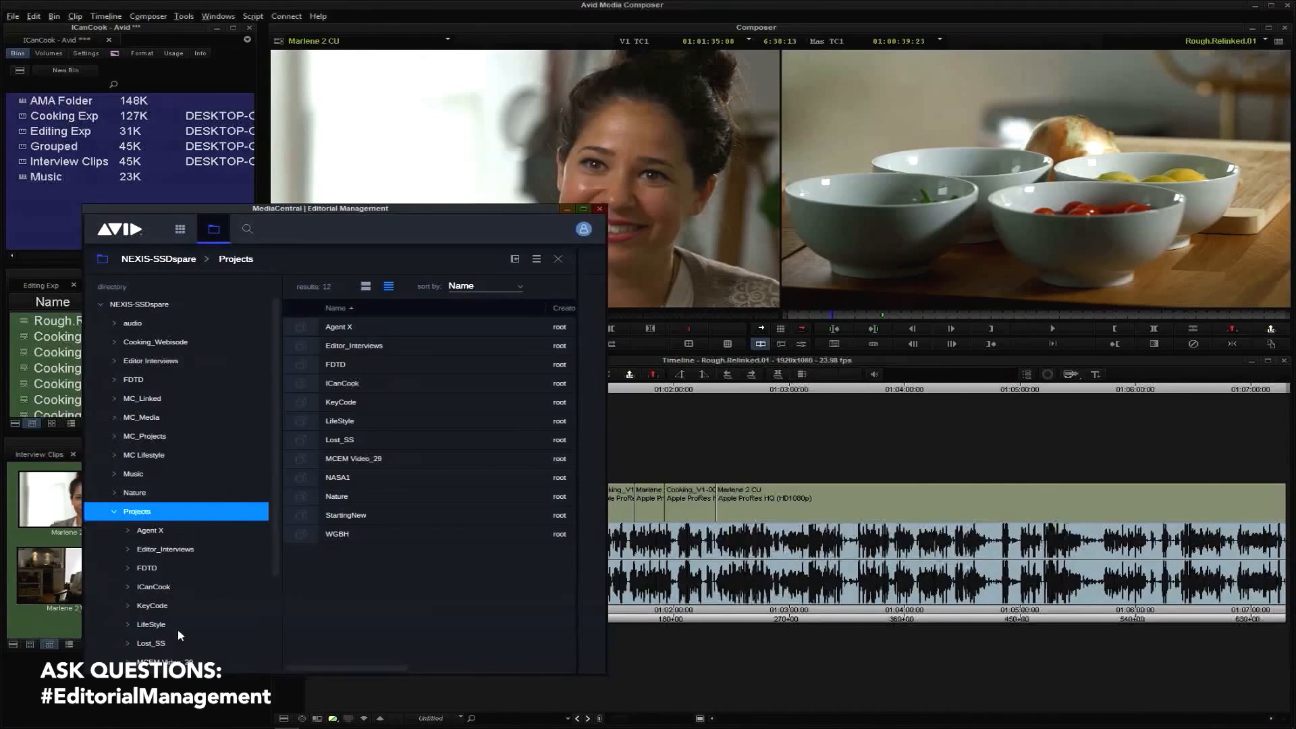
left_click(155, 587)
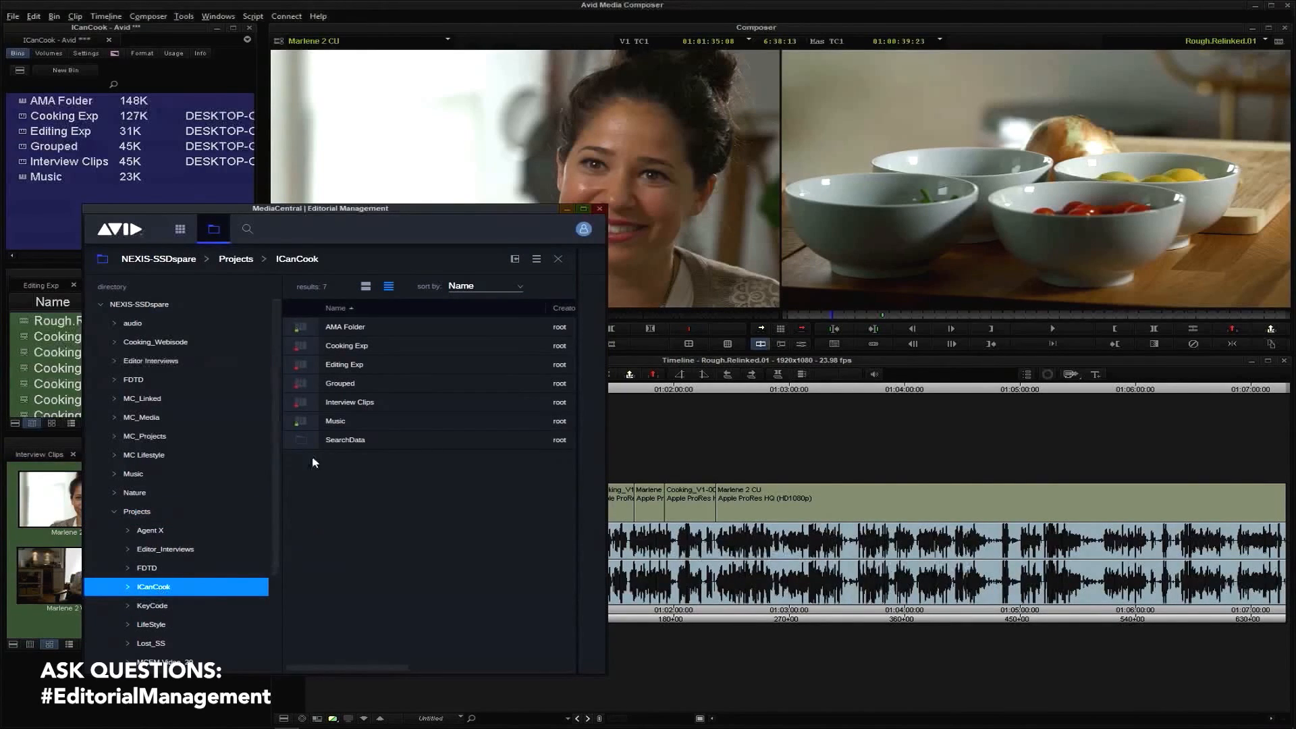
left_click(366, 287)
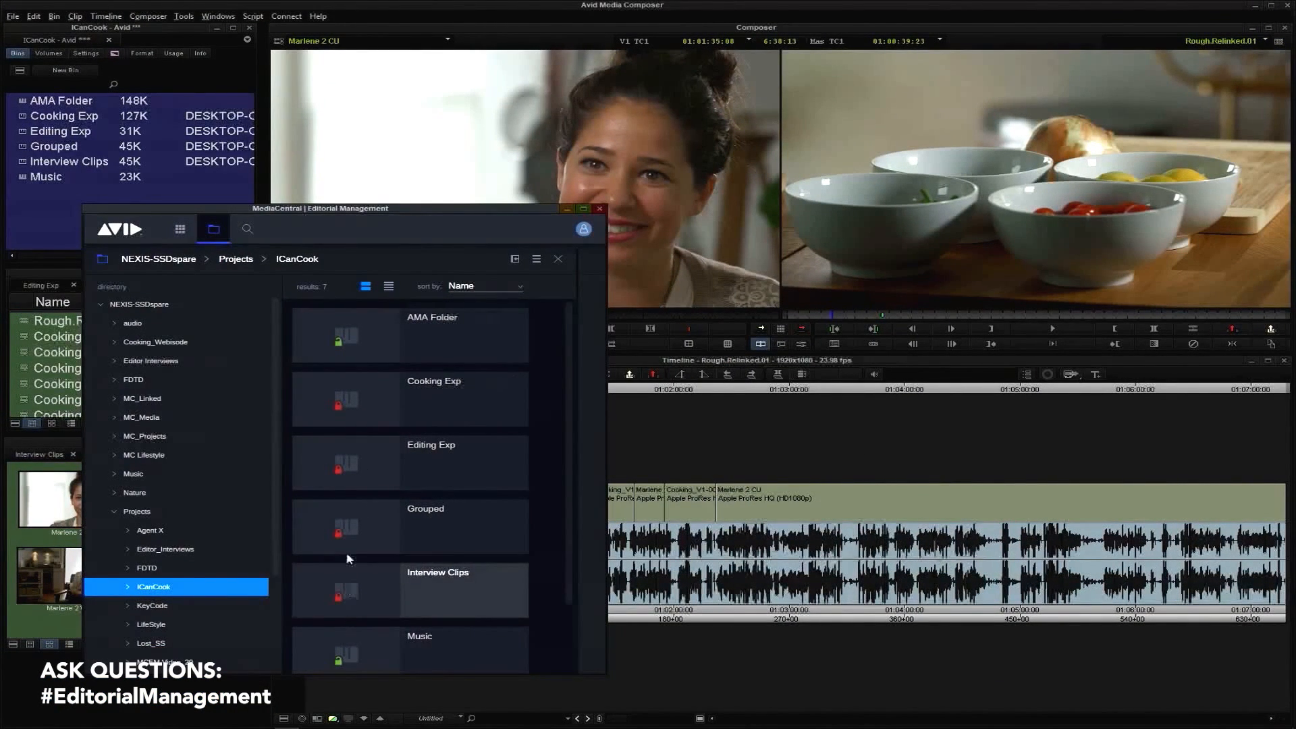
double_click(354, 409)
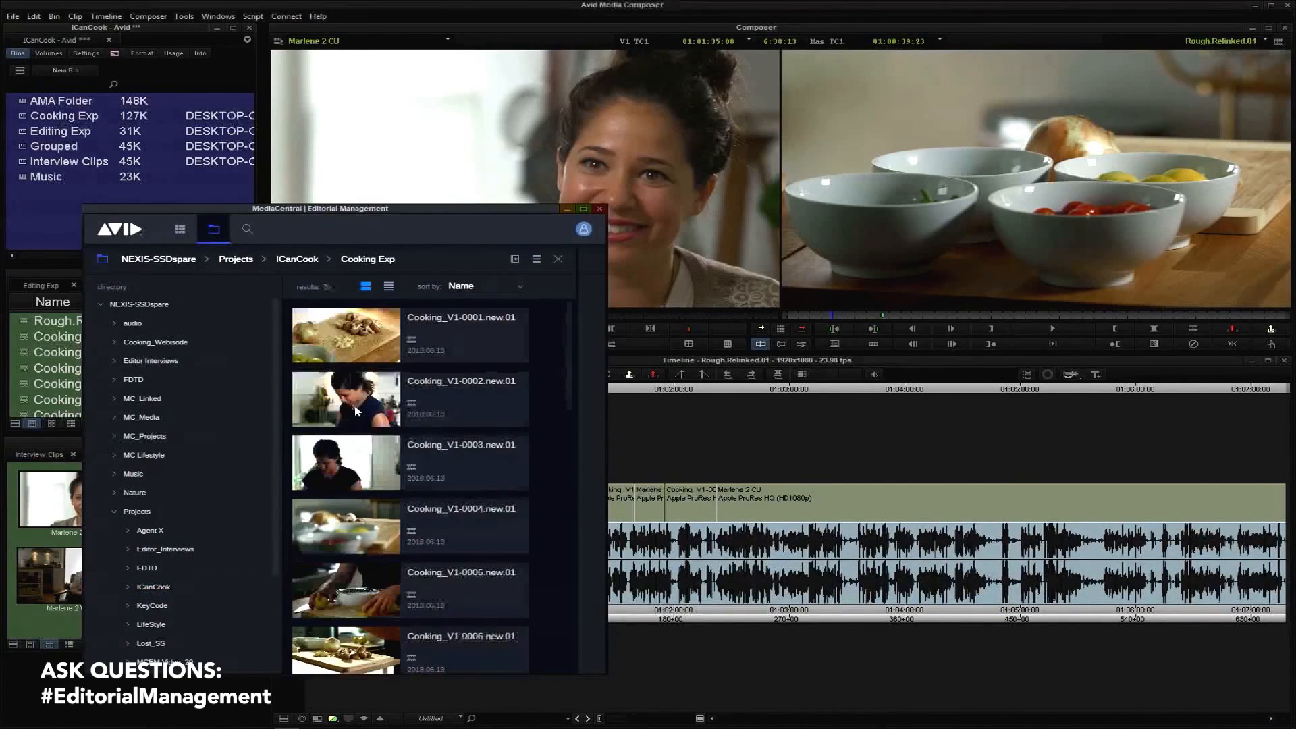
Load Cooking_V1-0001.new.01 and then Cooking_V1-0004.new.01 into the source monitor
left_click_drag(397, 208, 512, 242)
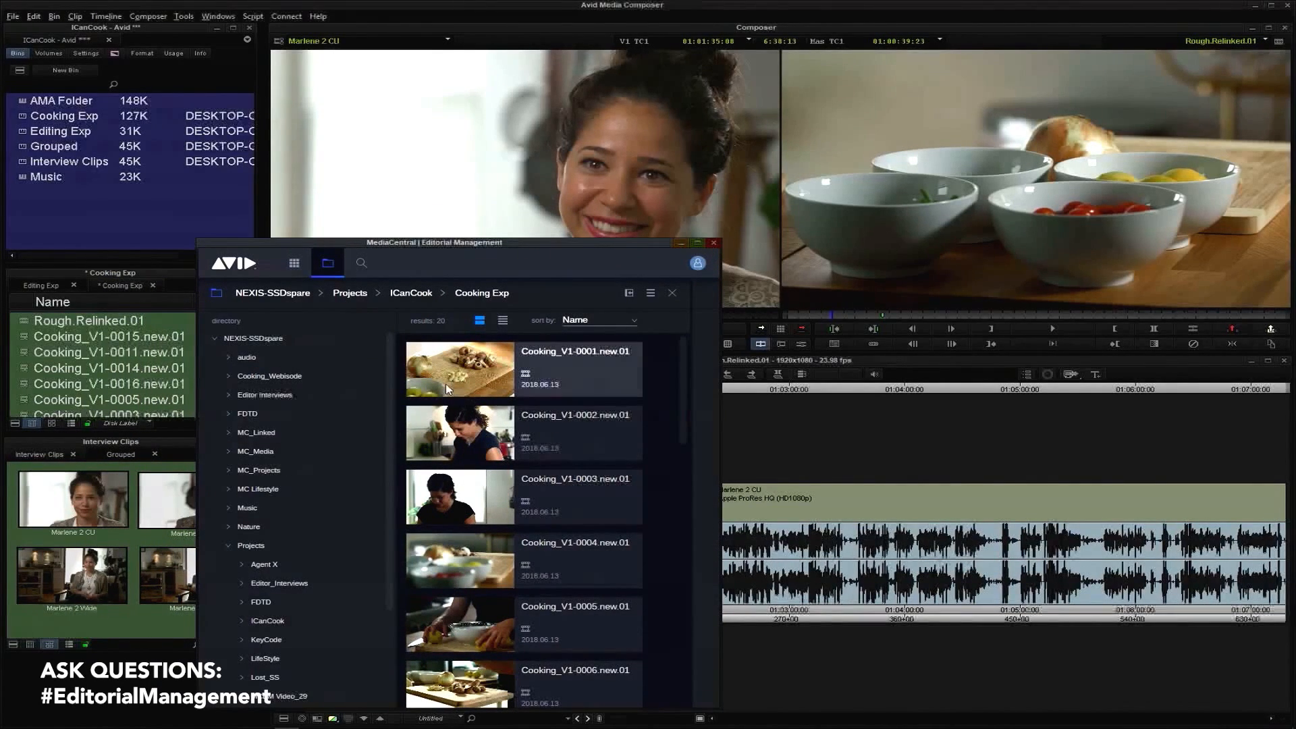
left_click_drag(461, 387, 500, 192)
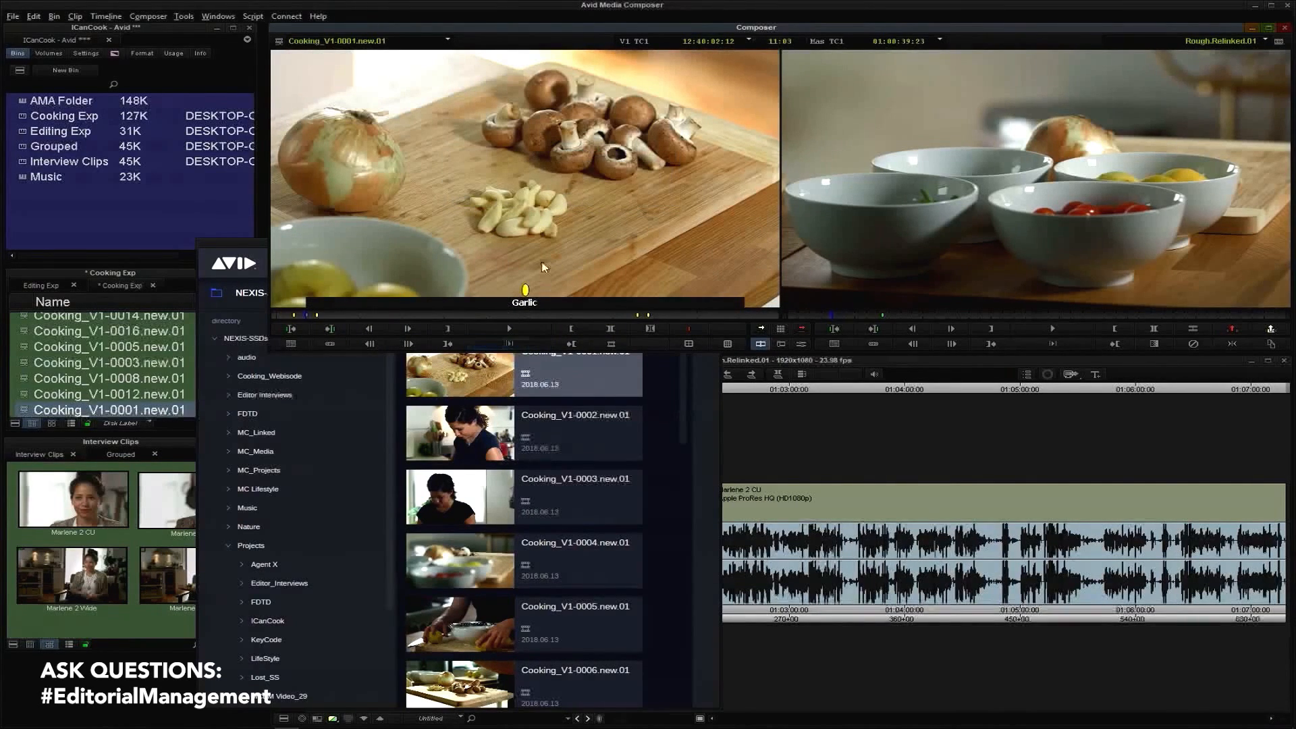
left_click_drag(476, 550, 578, 203)
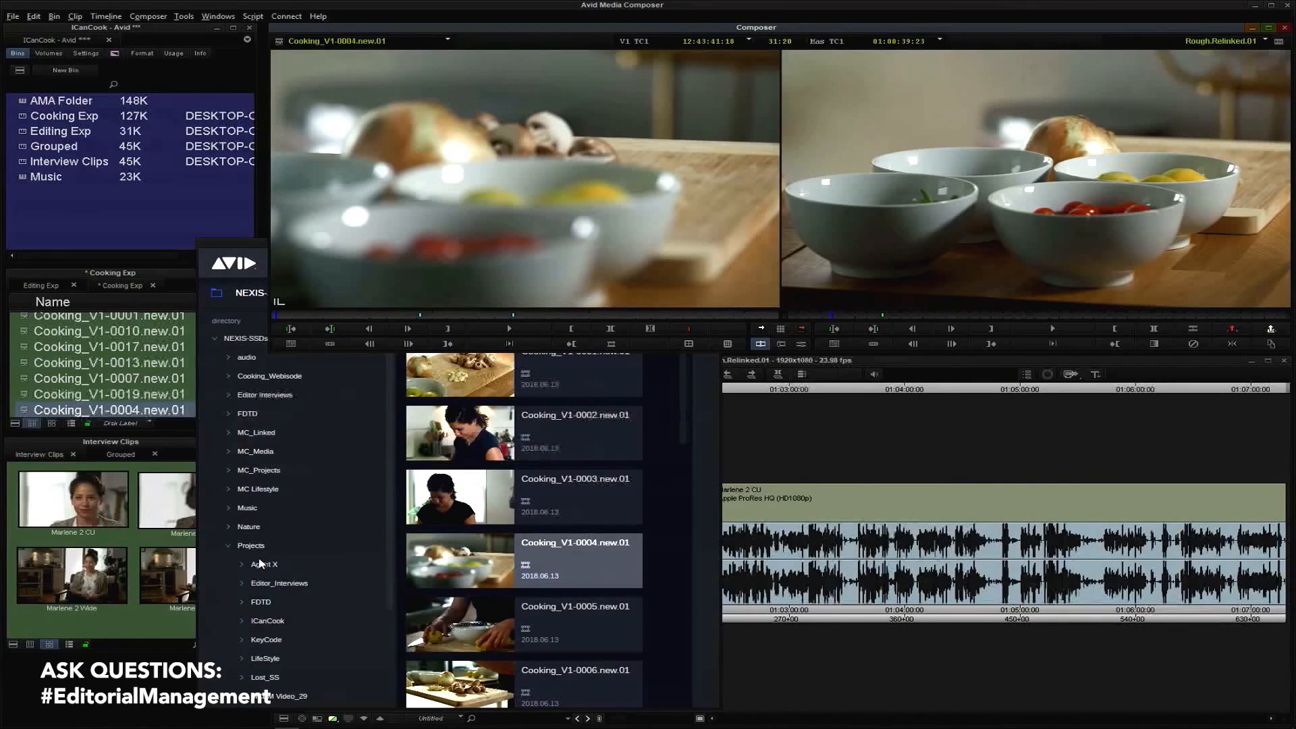
Browse into the Nature project's Media bin in the MediaCentral panel
left_click(390, 565)
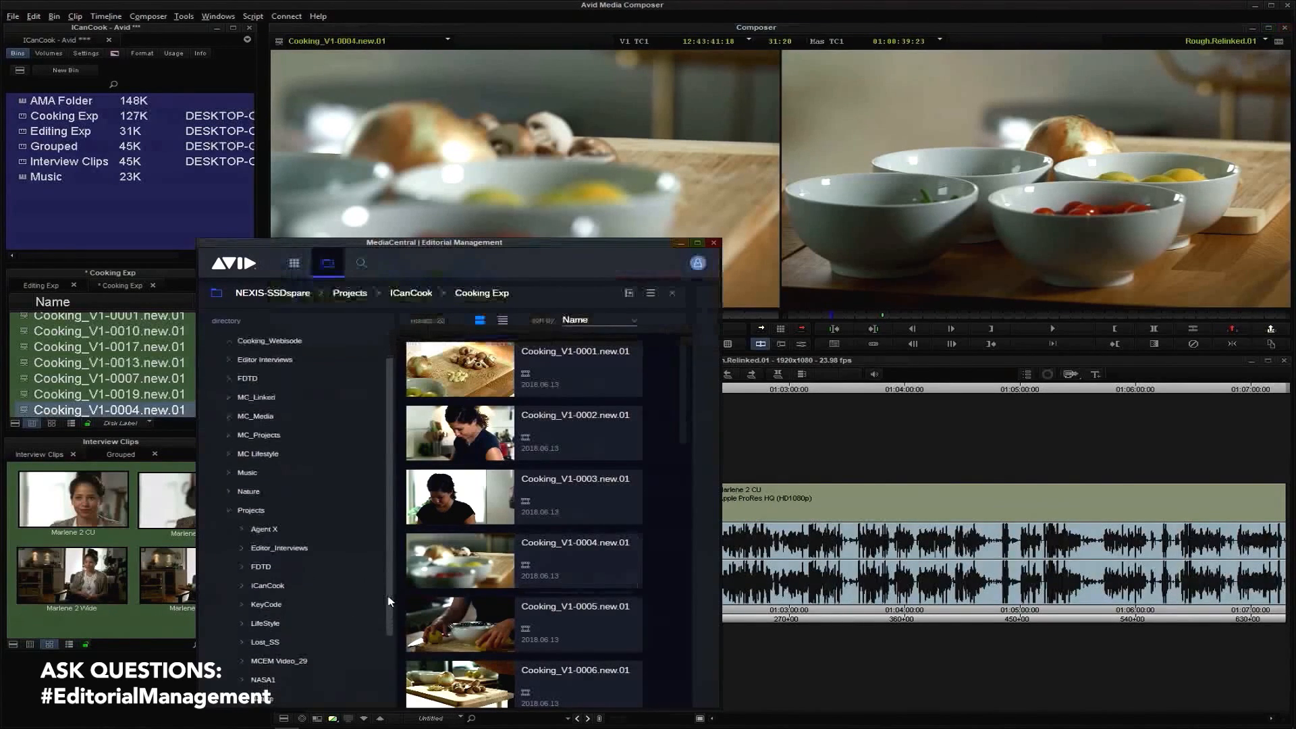
scroll(385, 587, "down", 4)
left_click(263, 618)
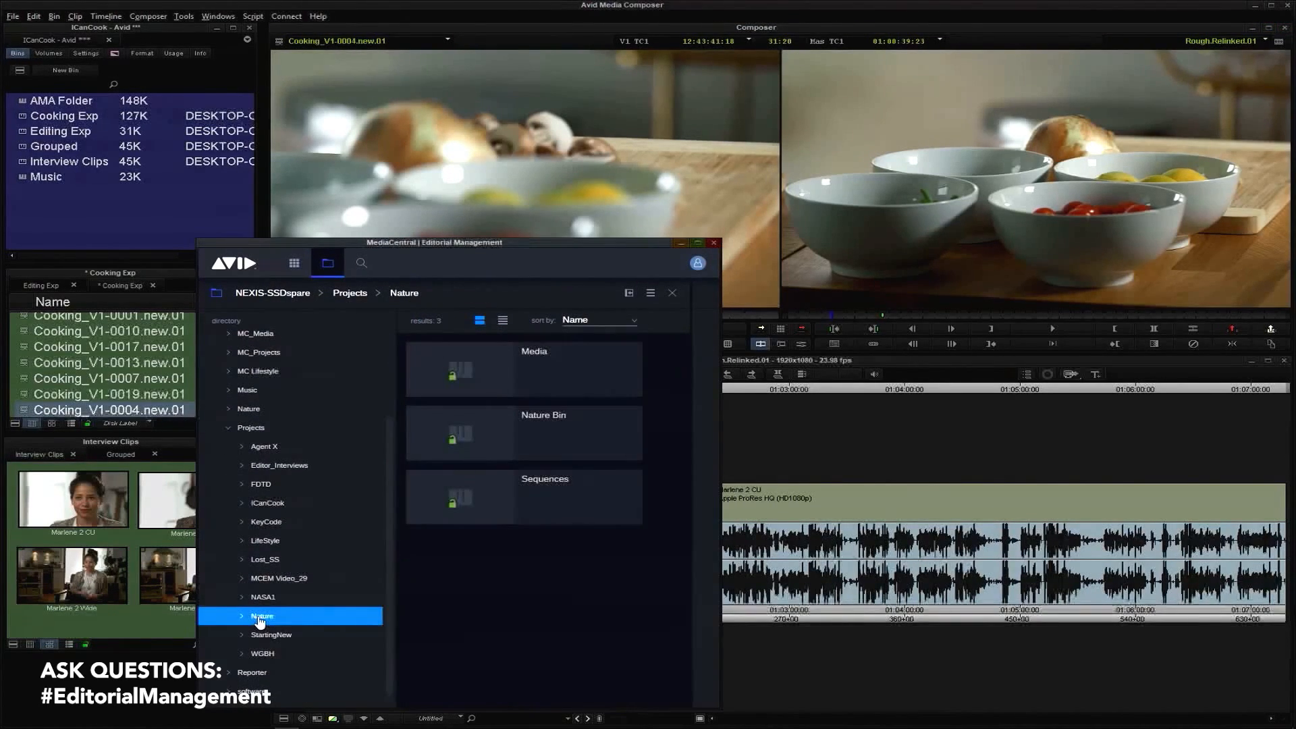
double_click(477, 371)
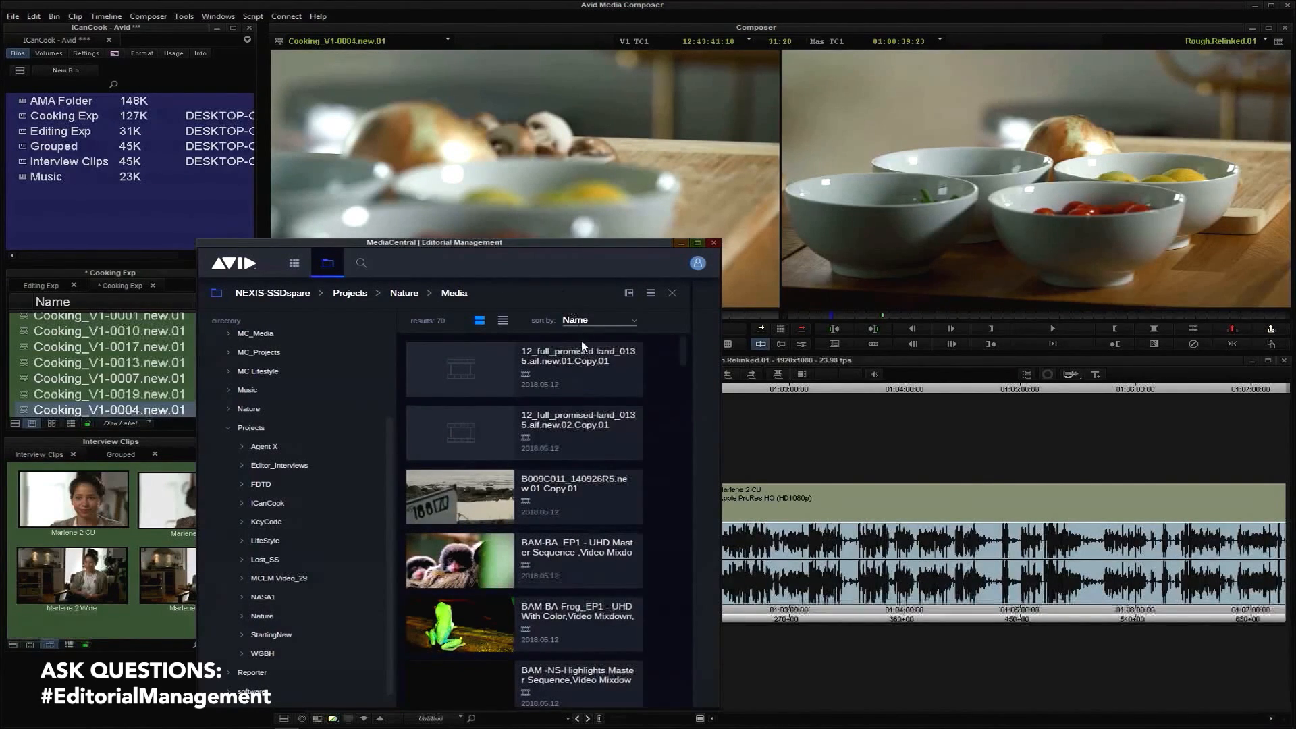
left_click_drag(683, 357, 676, 430)
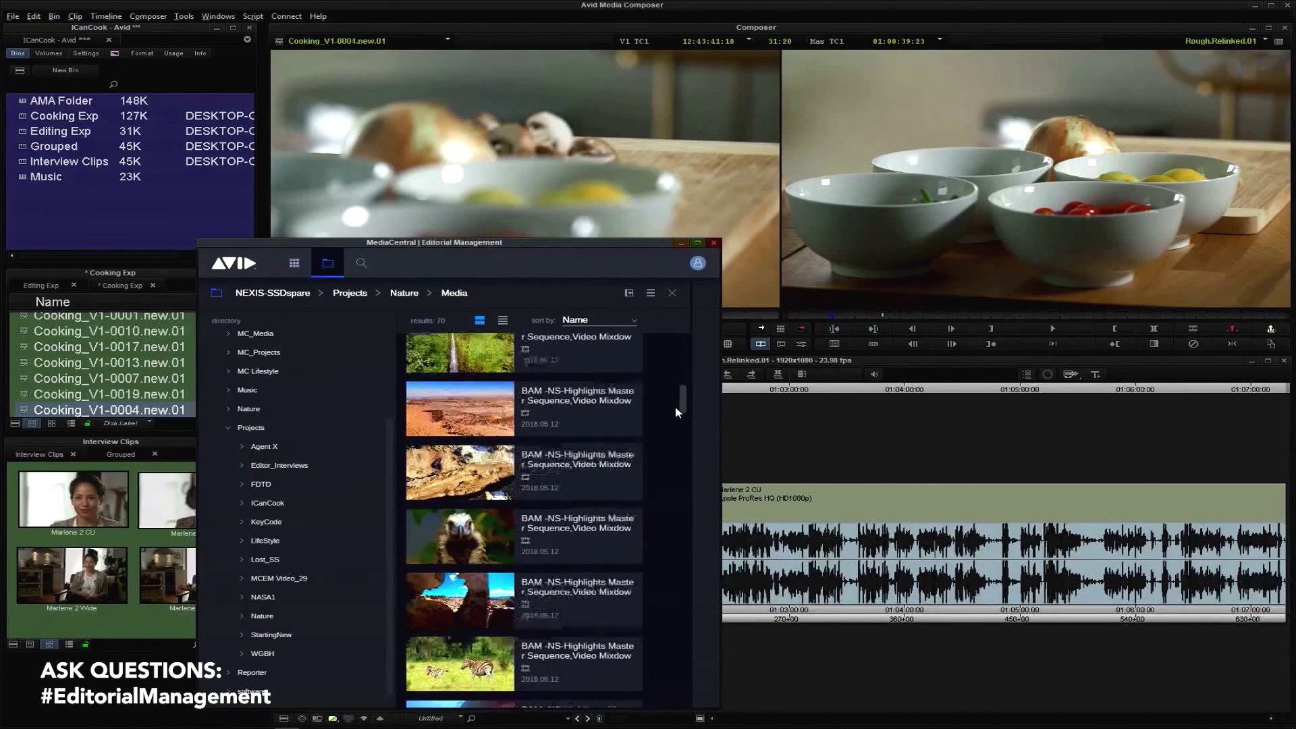
left_click_drag(677, 436, 685, 417)
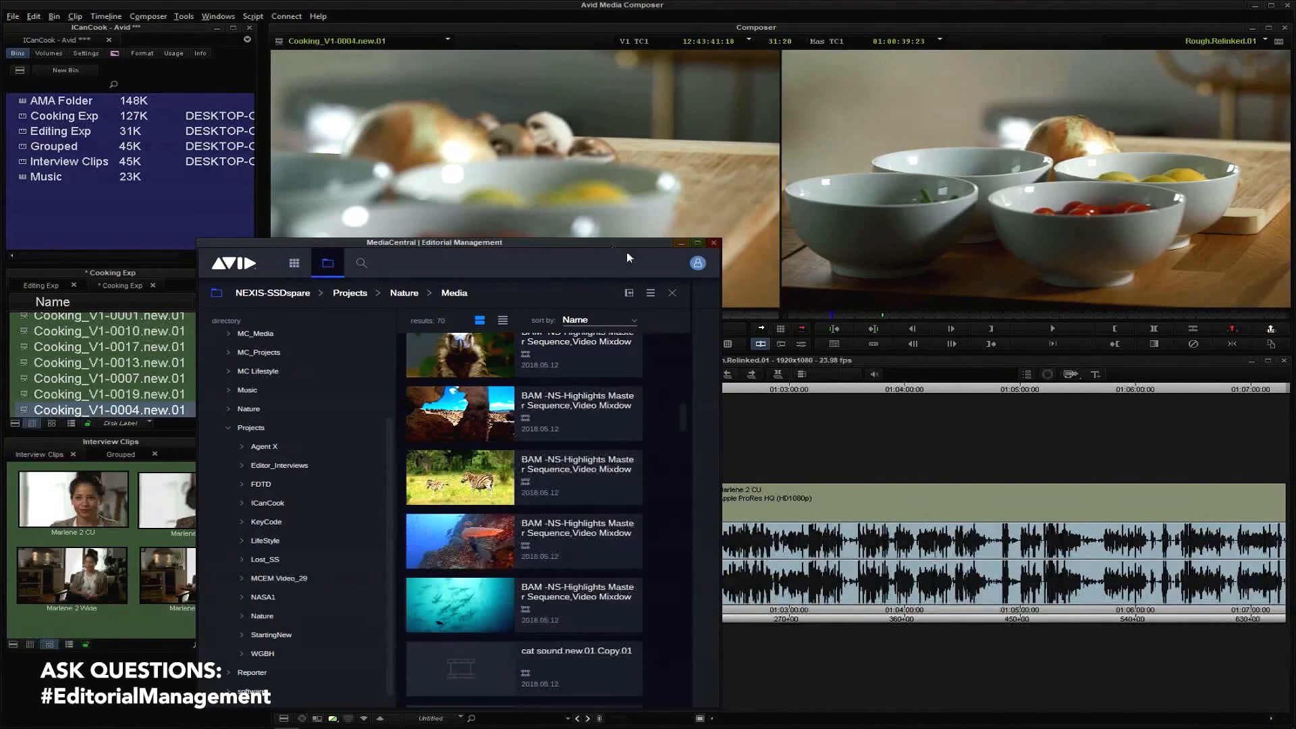
Load the zebra clip into the source monitor and expand Avid NEXIS Bins in the Project window
left_click_drag(627, 252, 654, 264)
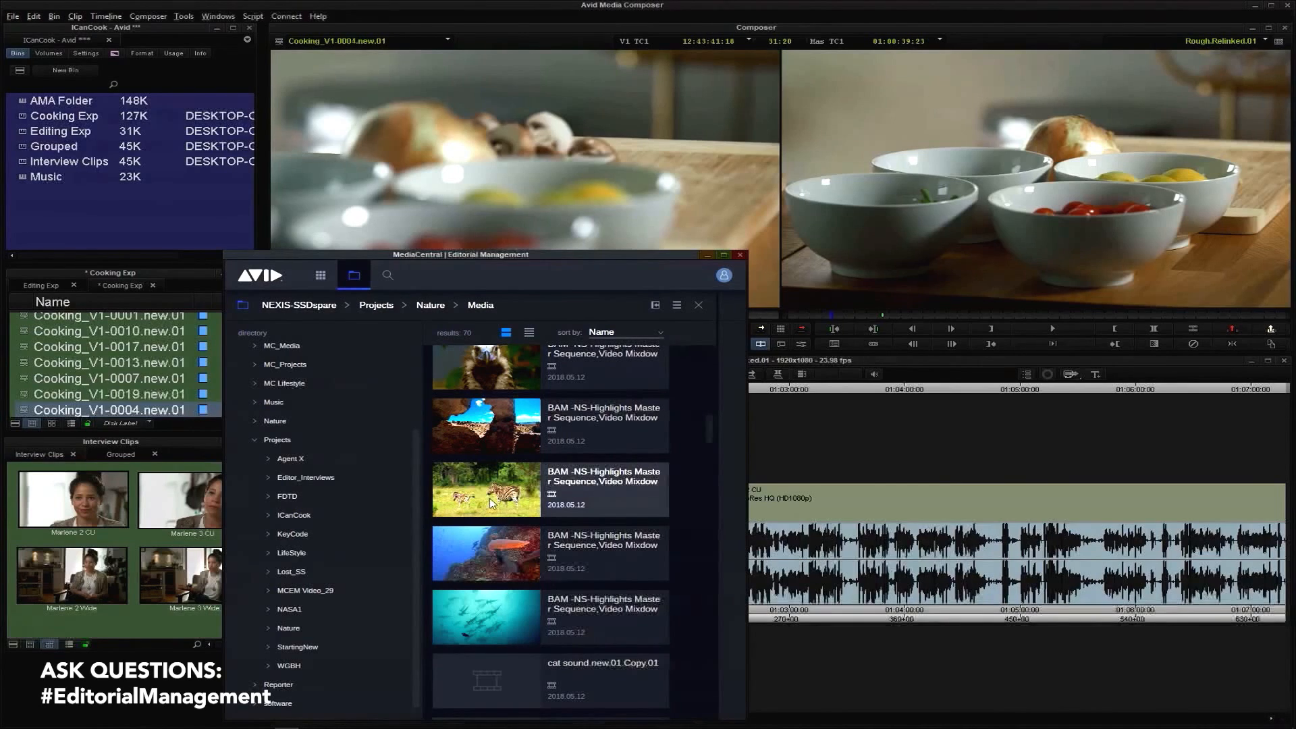
left_click_drag(492, 502, 503, 180)
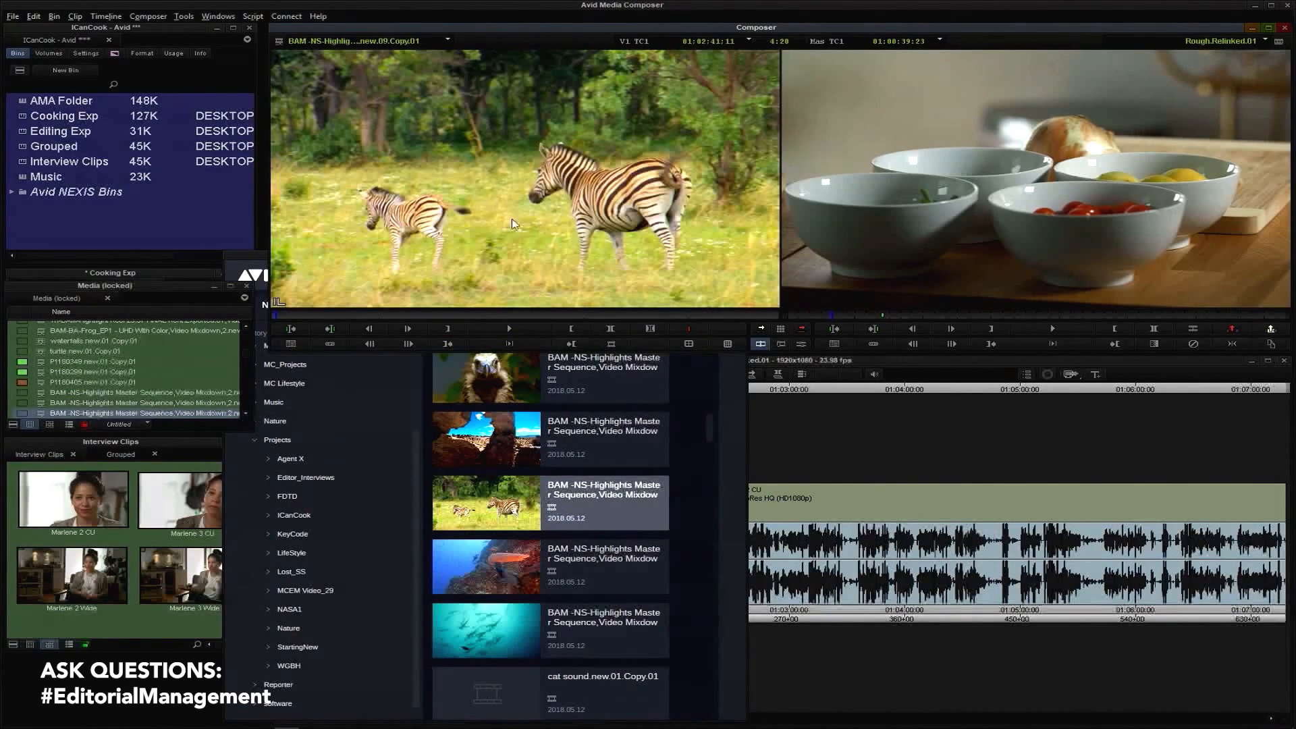
left_click(10, 191)
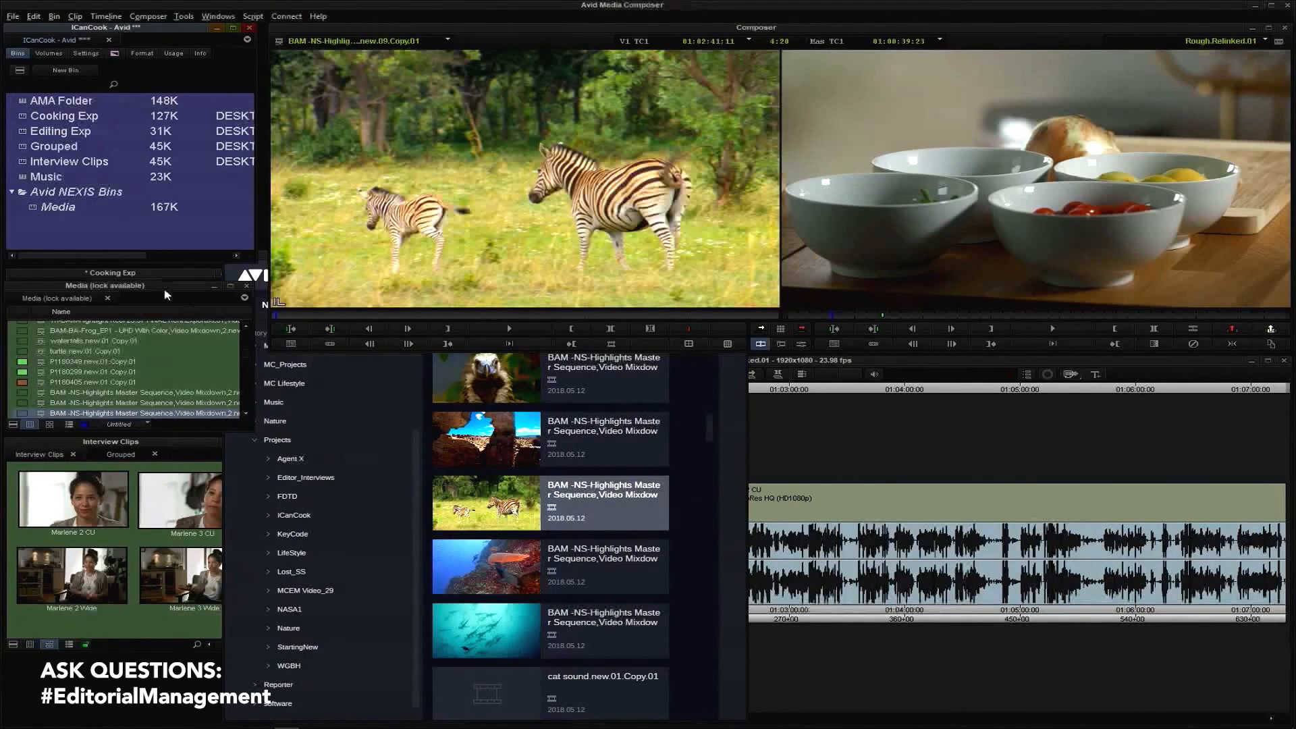
Select ICanCook in the MediaCentral tree and switch the panel to its asset search view
left_click(277, 440)
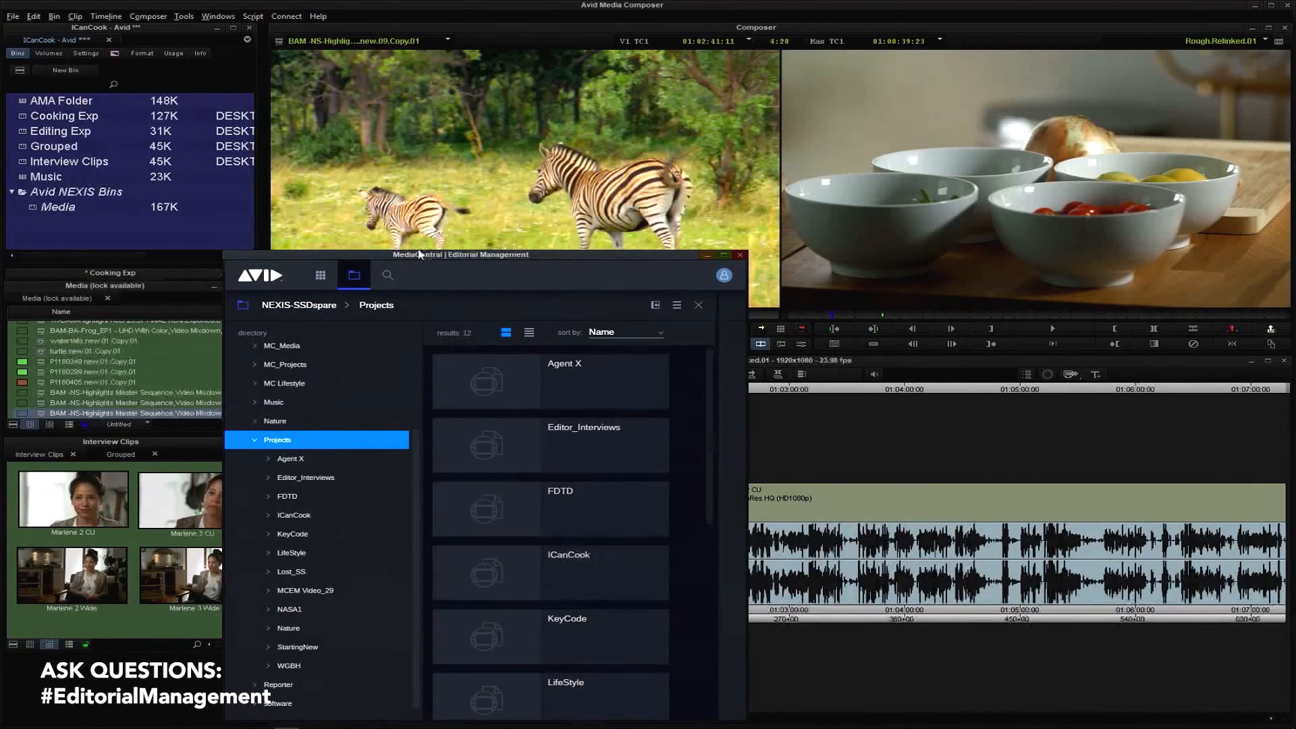
left_click_drag(420, 254, 398, 240)
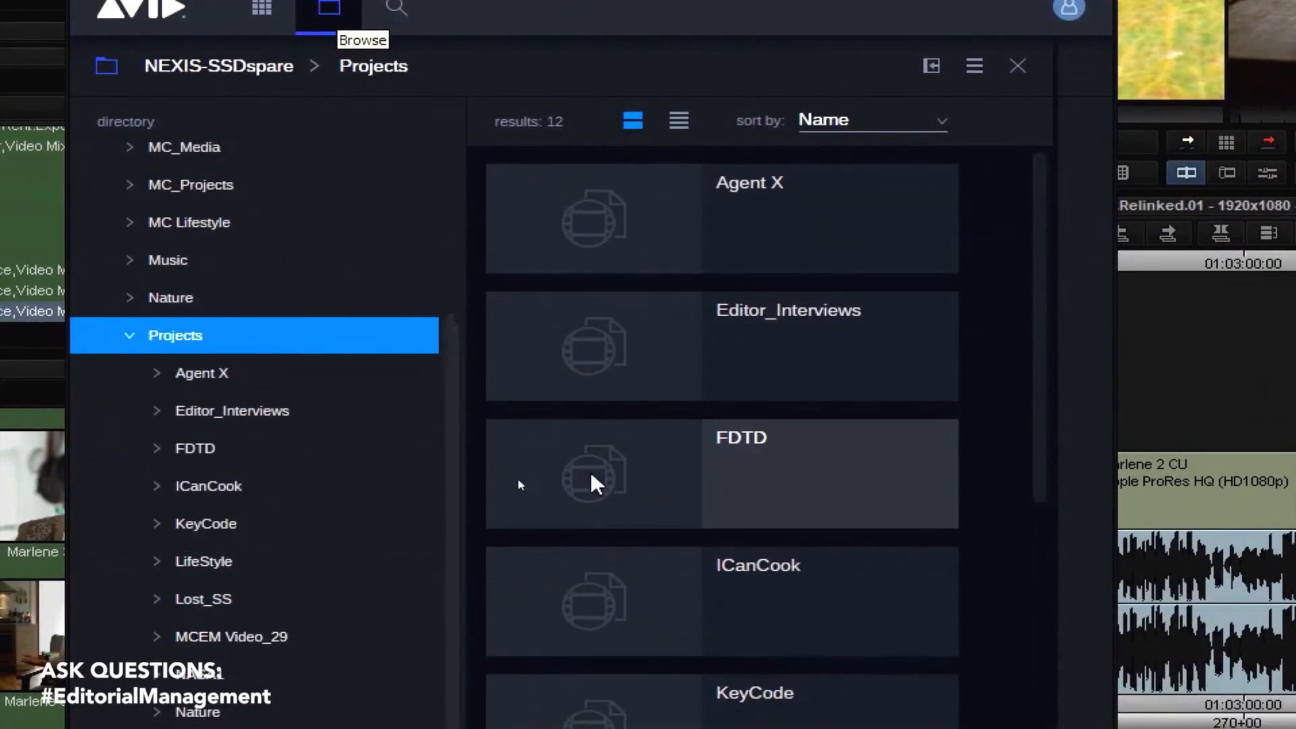
left_click(191, 492)
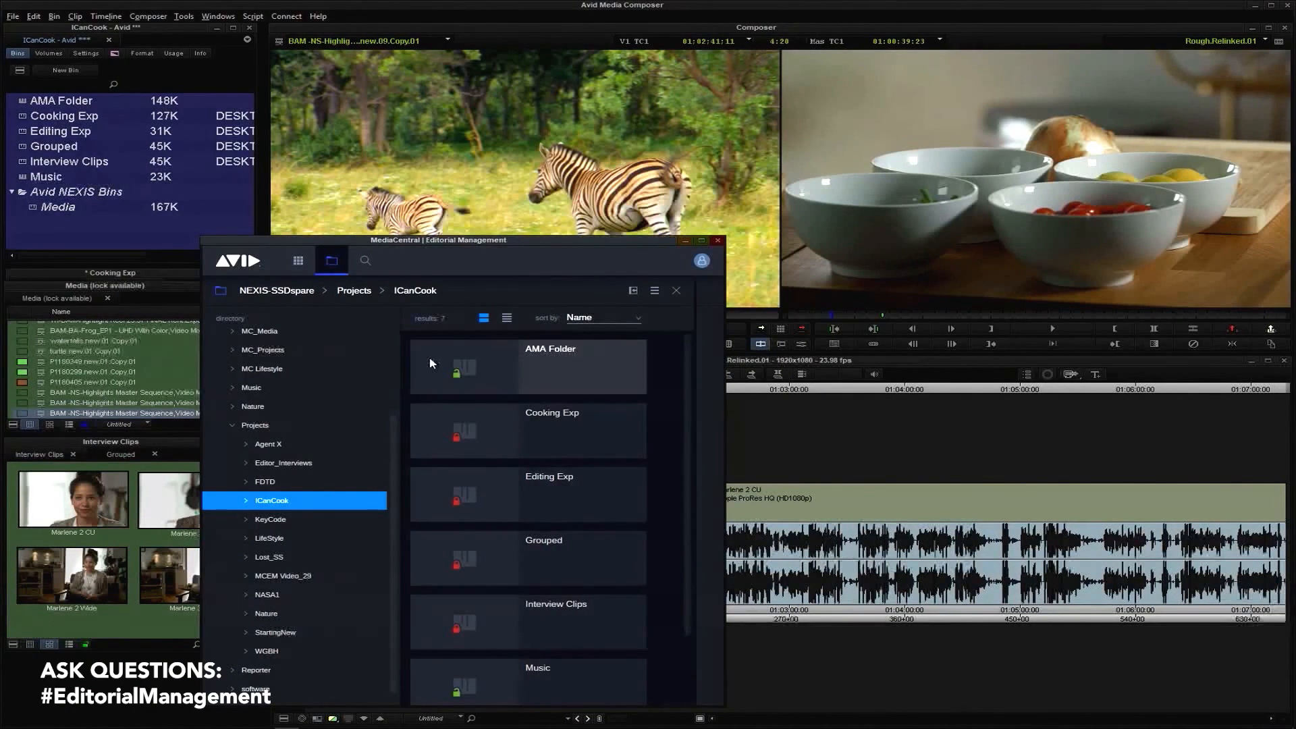
left_click(367, 264)
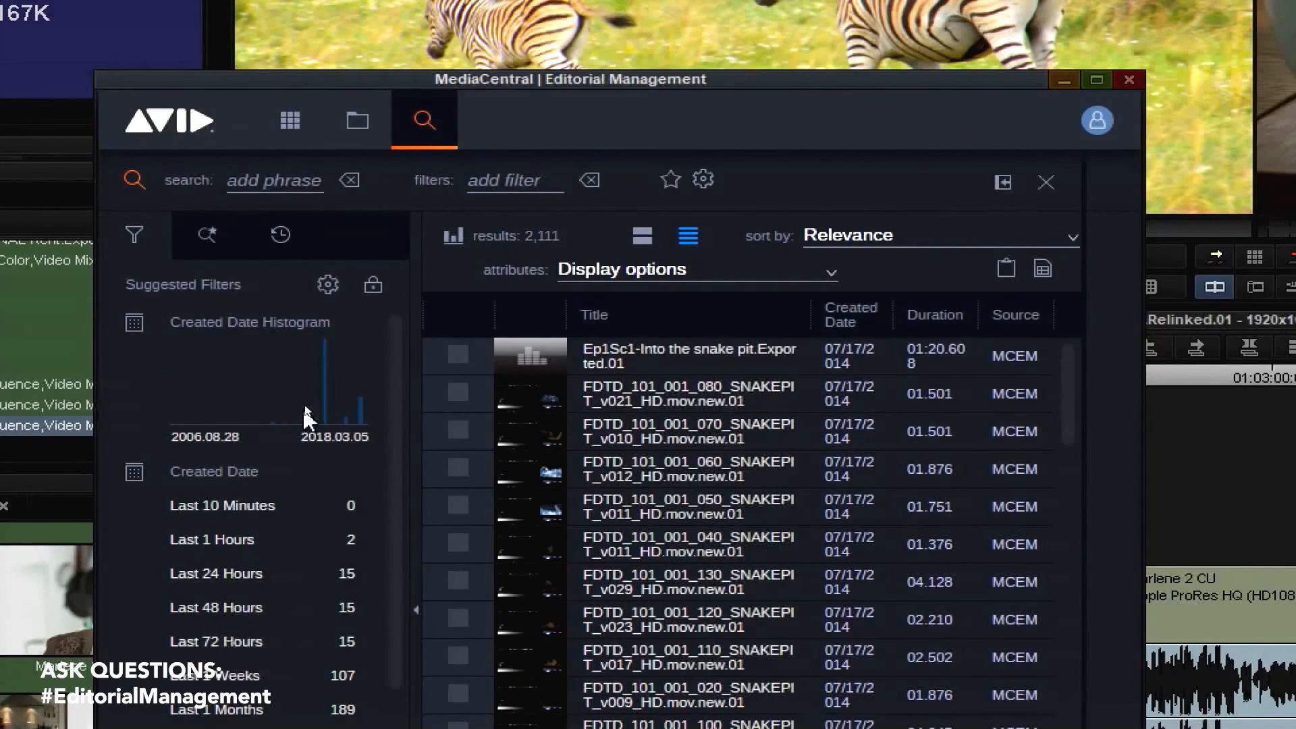
Apply a created-date range from the histogram as a filter, then remove it to restore all 2,111 results
left_click_drag(306, 415, 351, 413)
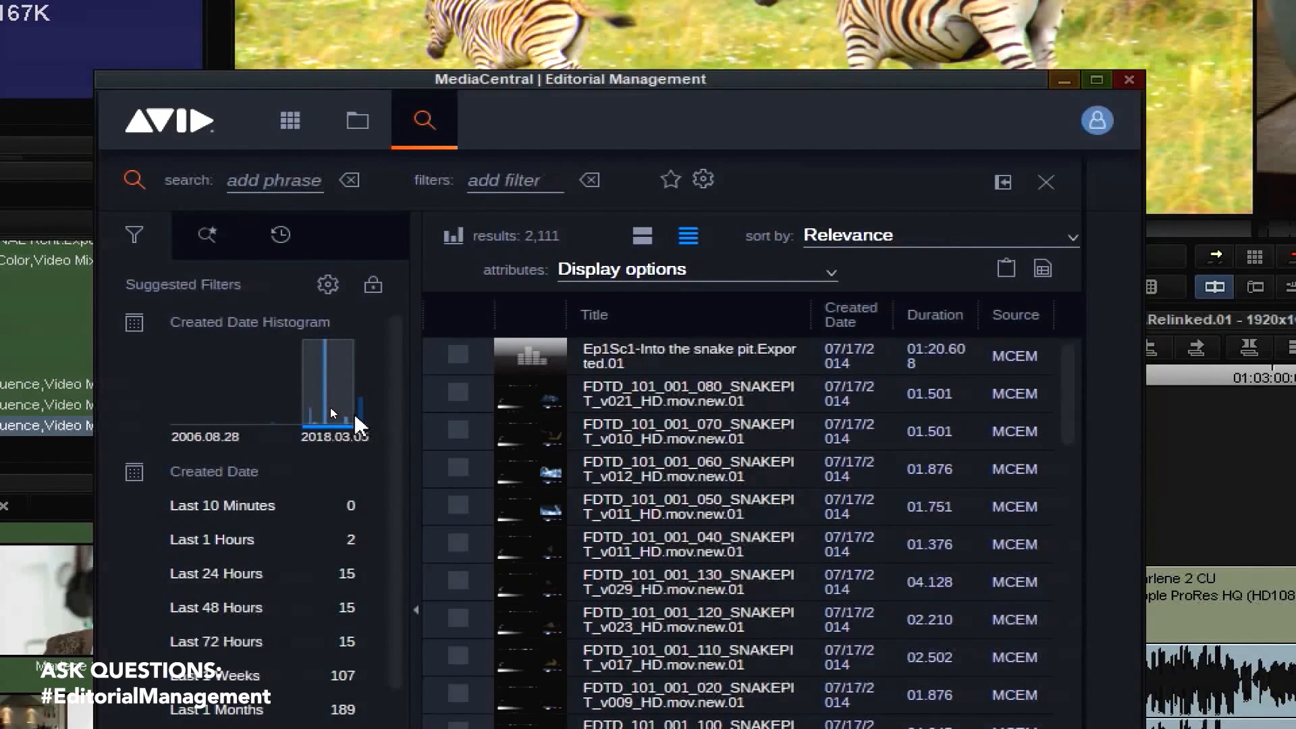
left_click_drag(308, 410, 355, 417)
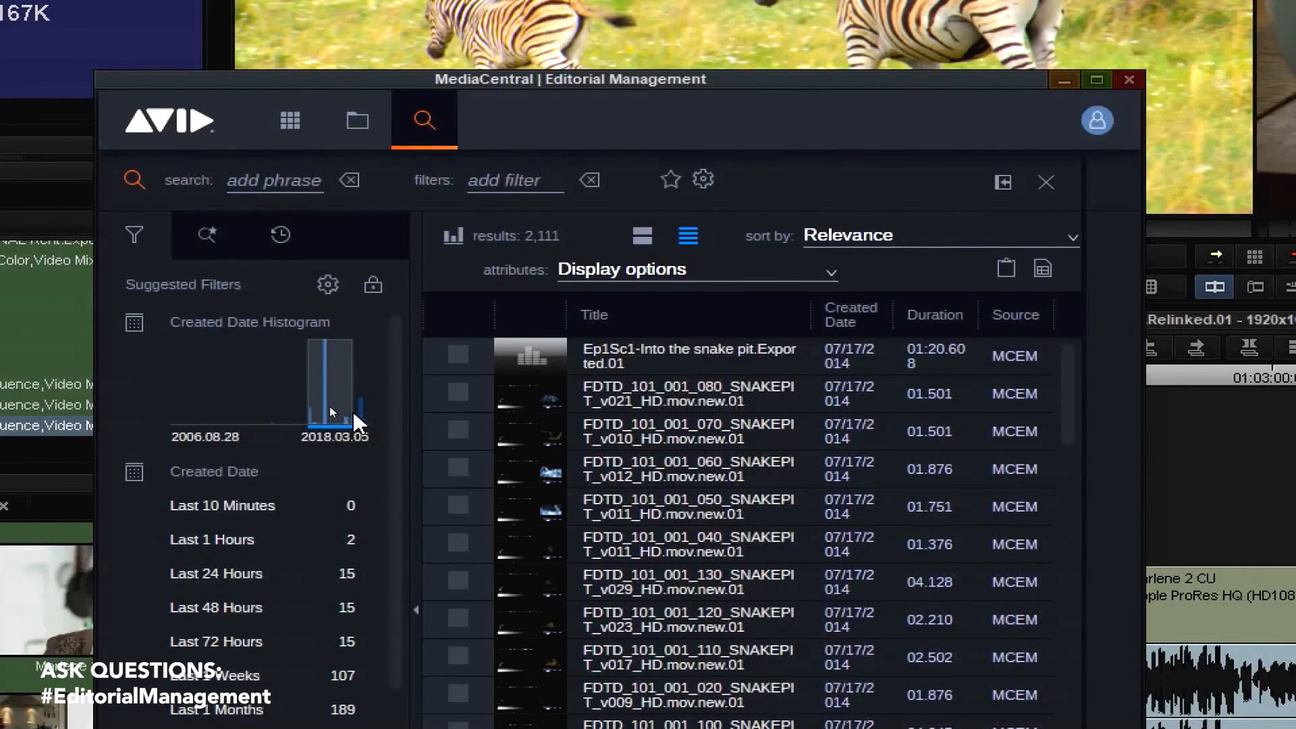
left_click(356, 417)
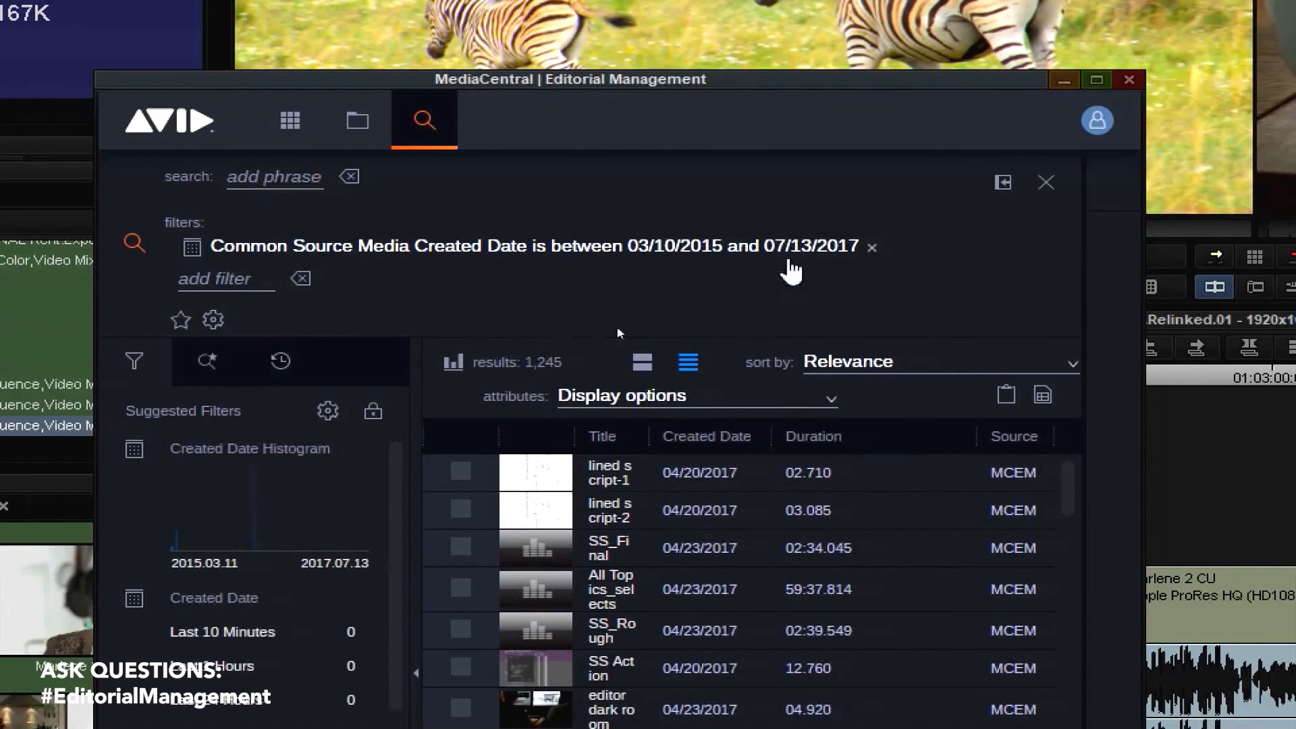
left_click(872, 247)
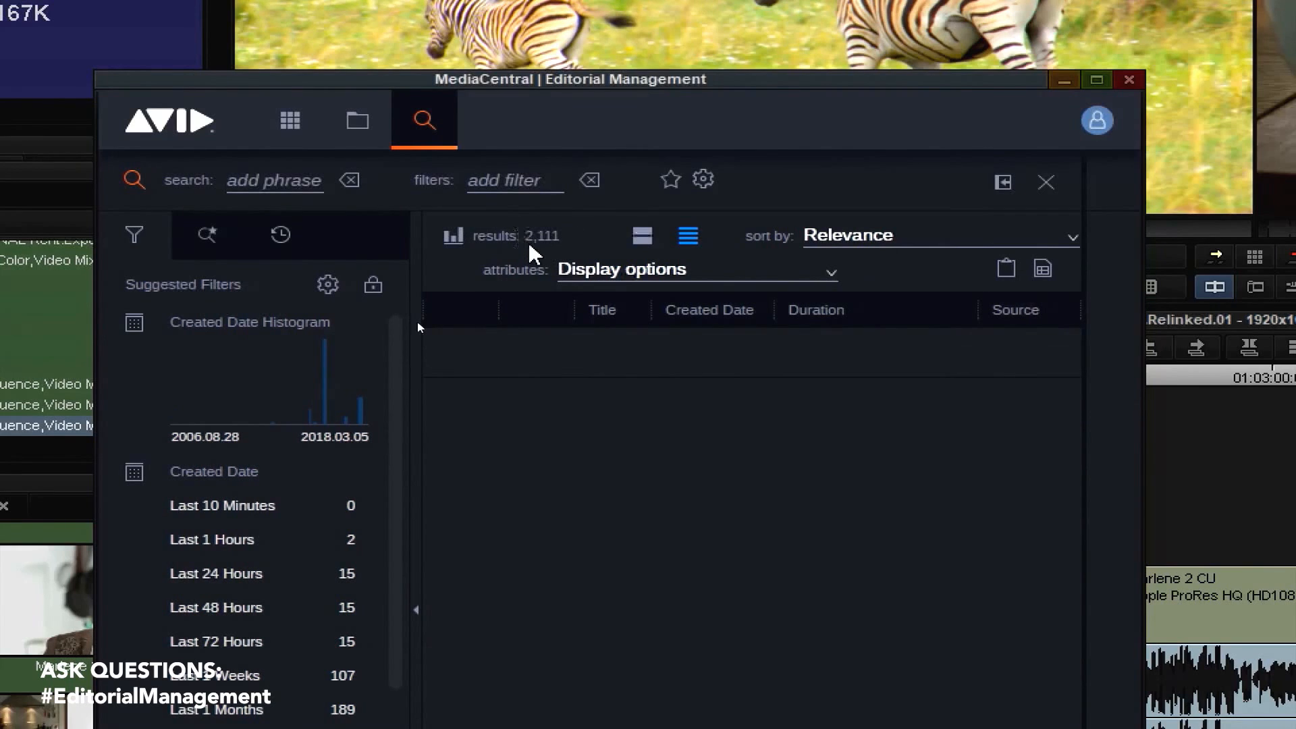
mouse_move(395, 426)
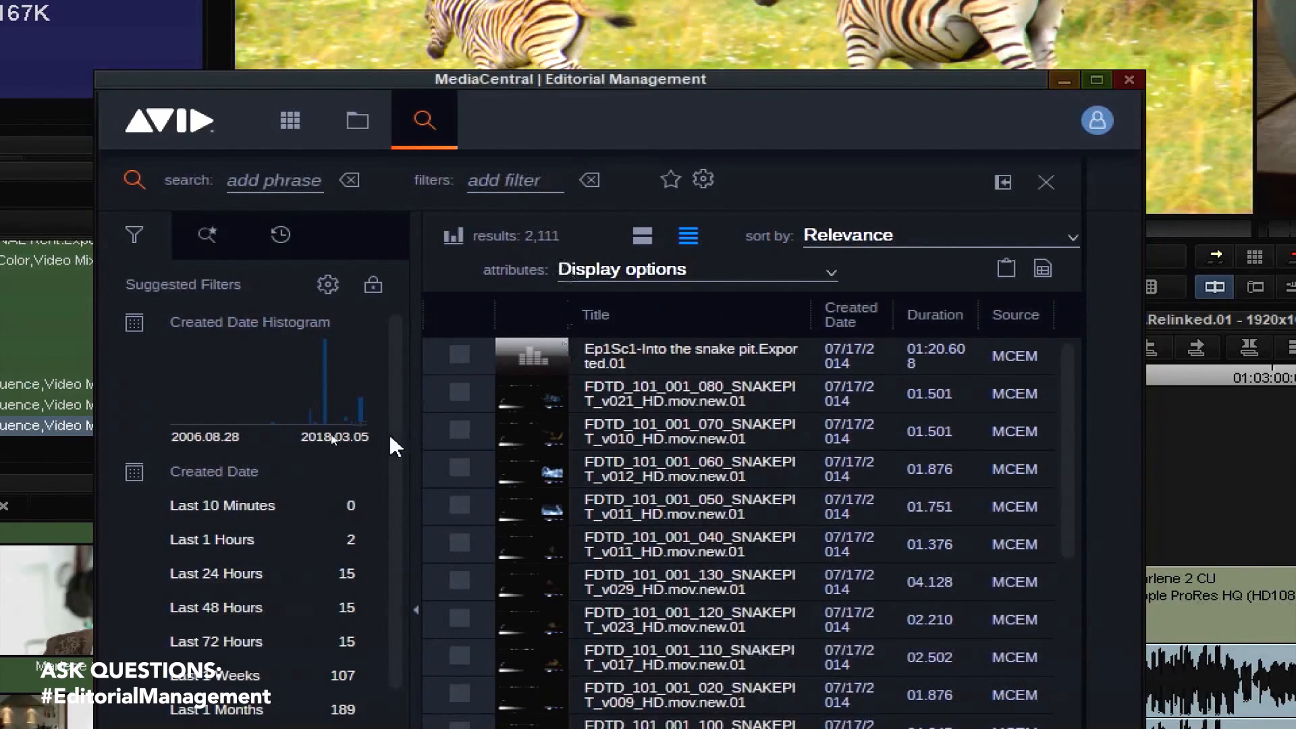
left_click_drag(395, 405, 396, 488)
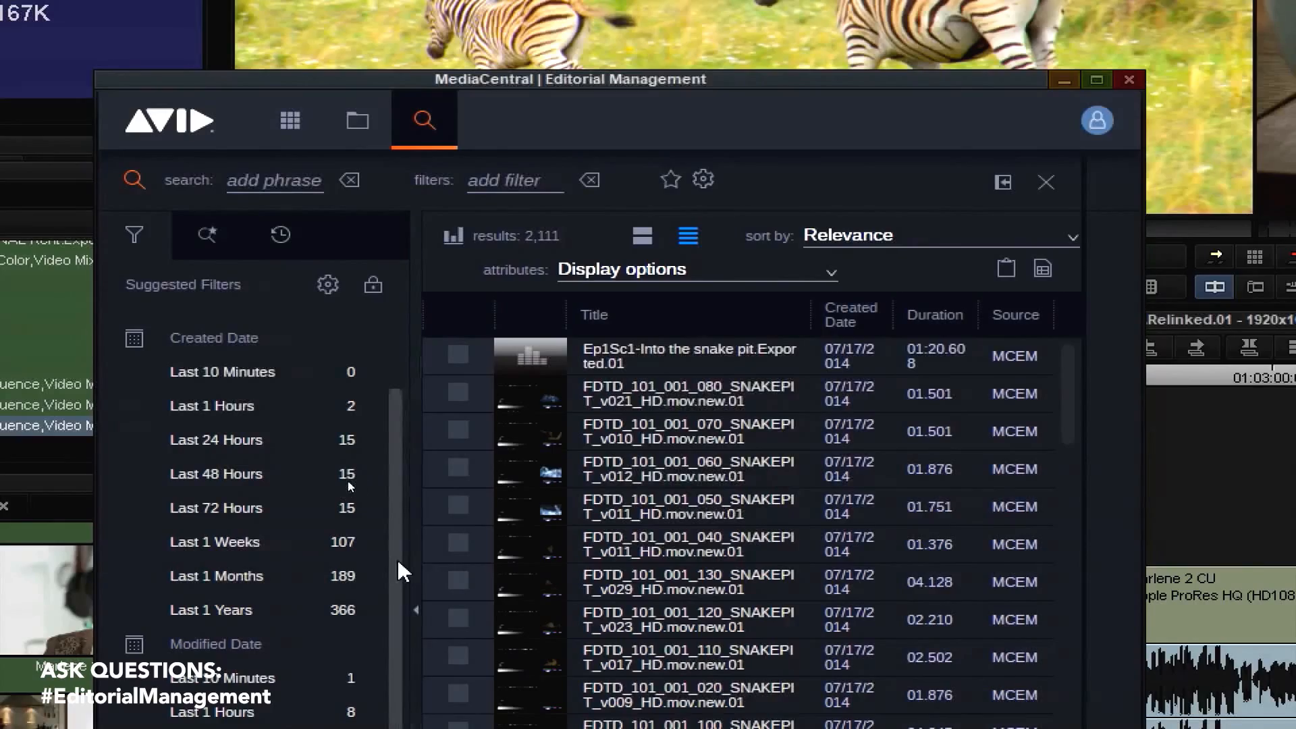
left_click_drag(398, 566, 401, 634)
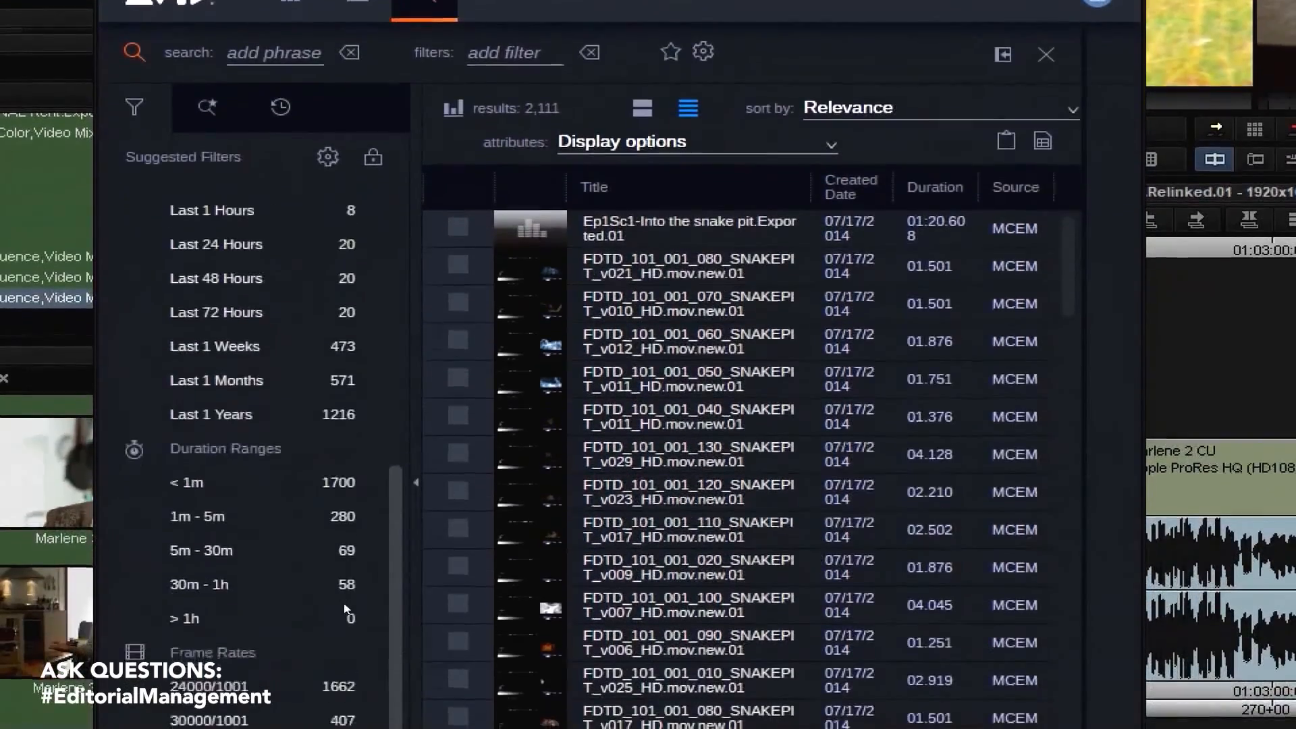
scroll(347, 579, "down", 3)
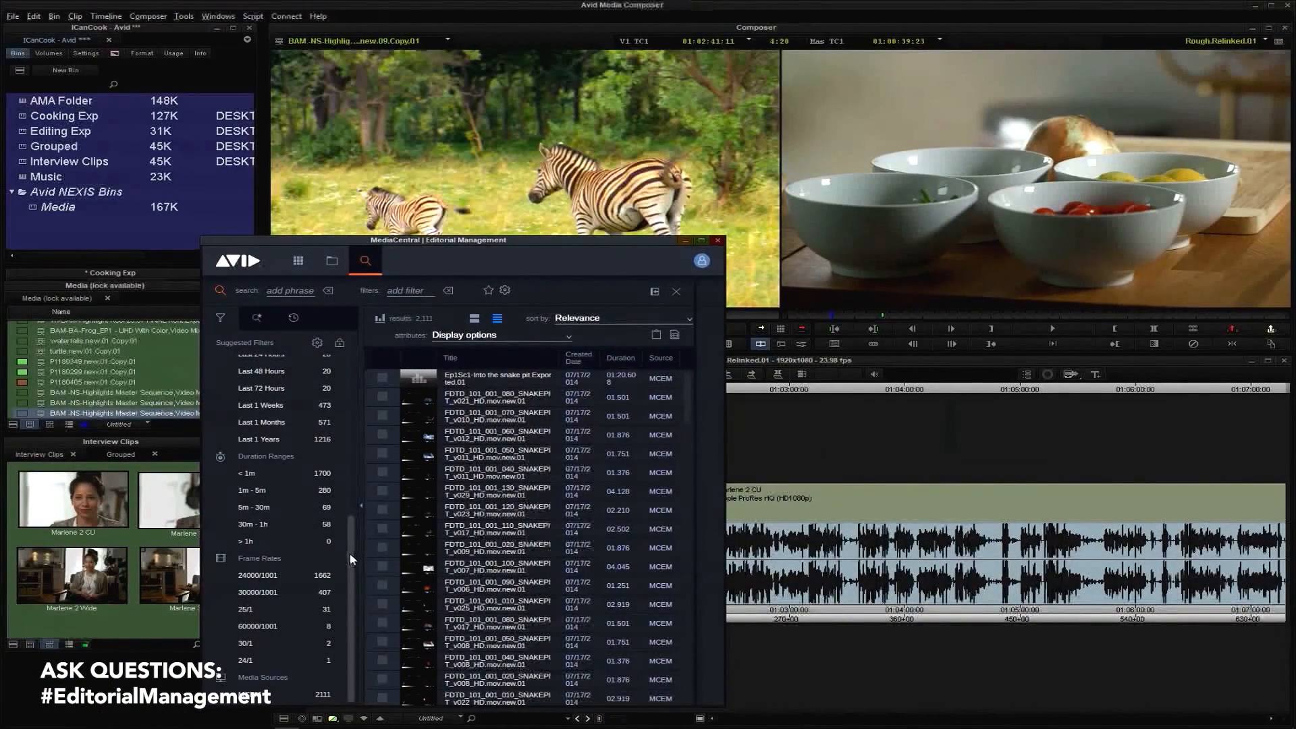
scroll(350, 555, "up", 8)
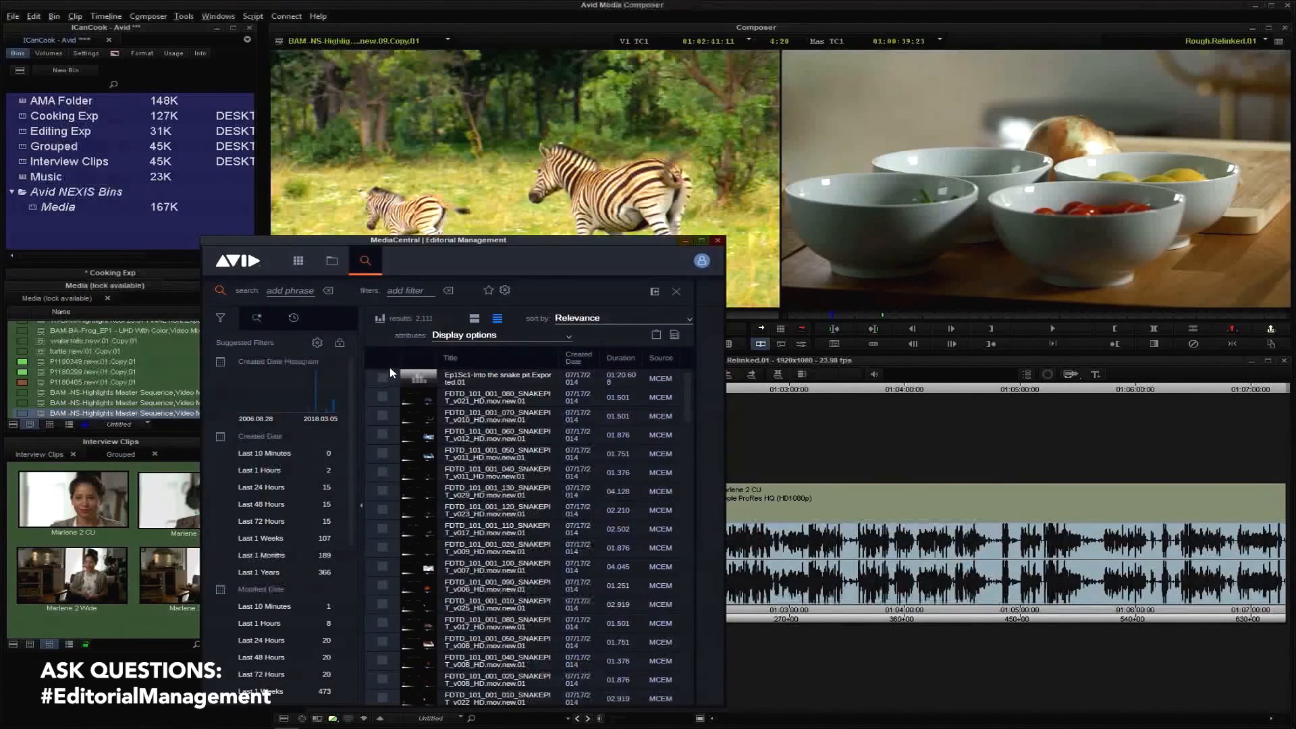
Search MediaCentral for 'doc' and show the results as thumbnail cards
left_click(305, 294)
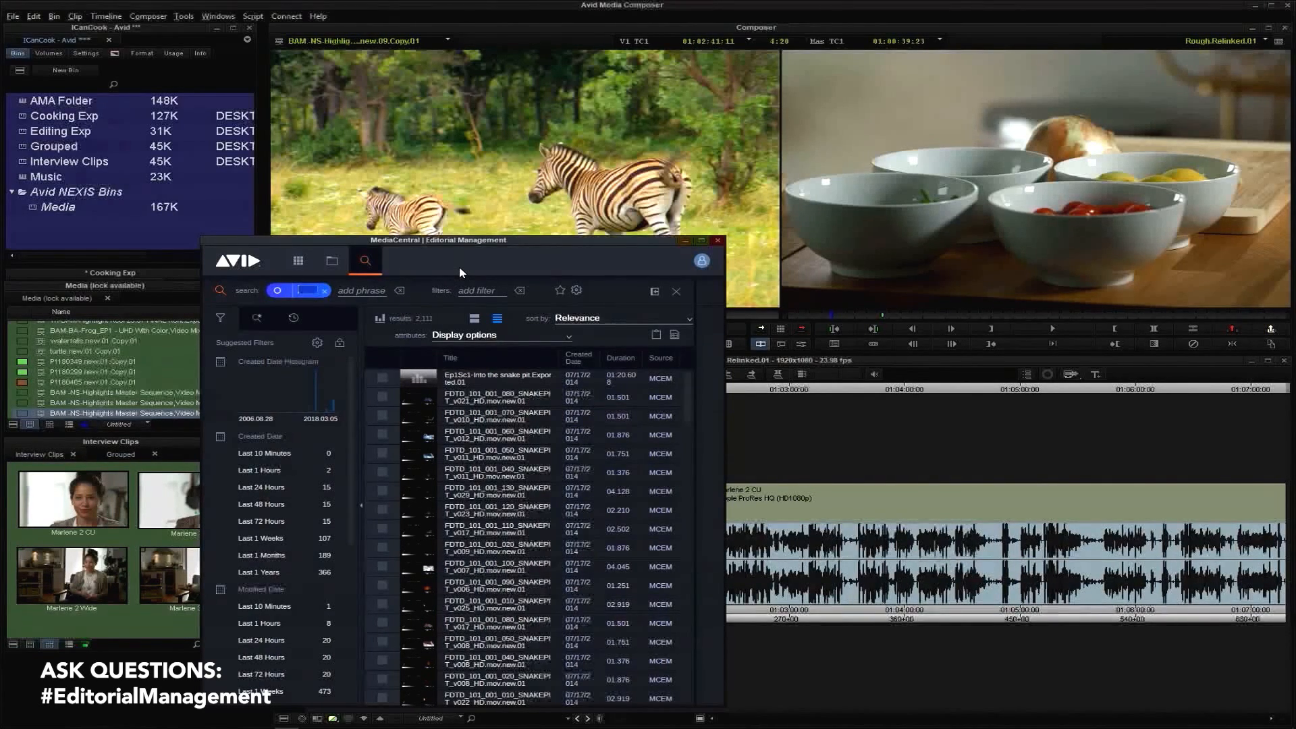
type("doc")
key("Return")
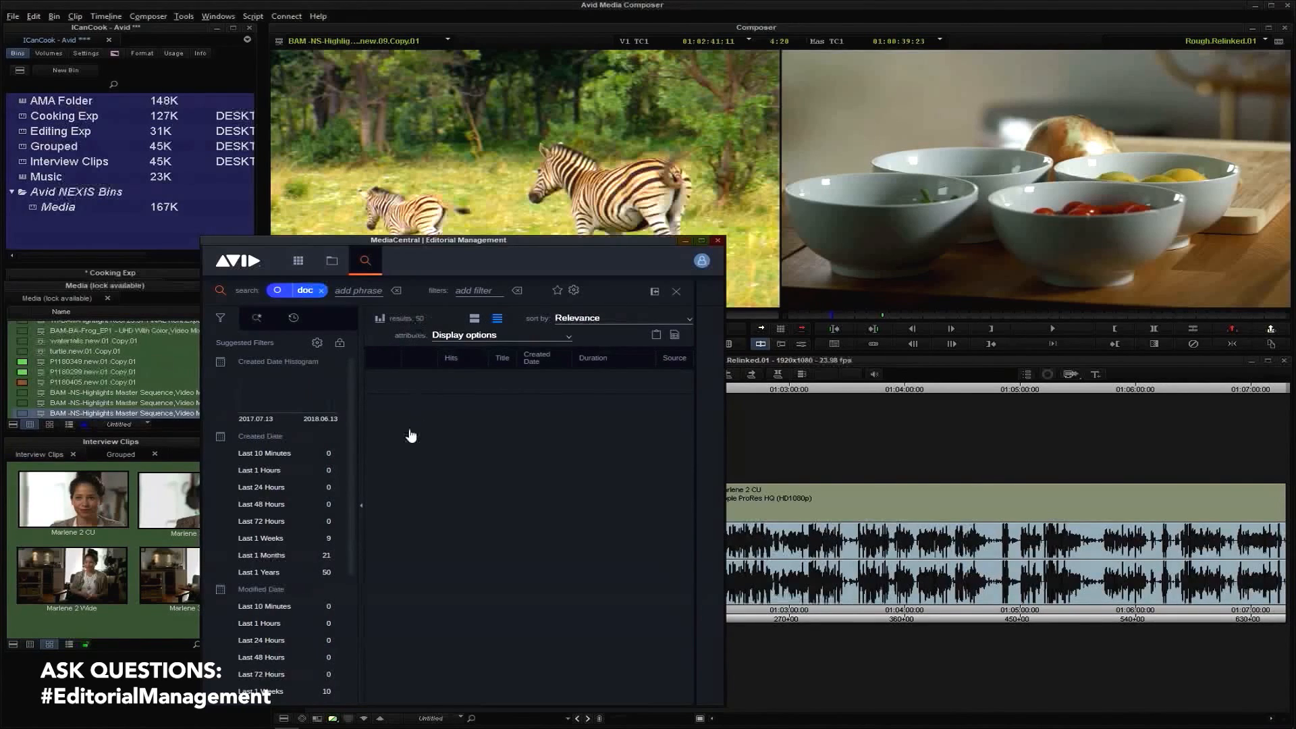
left_click(475, 318)
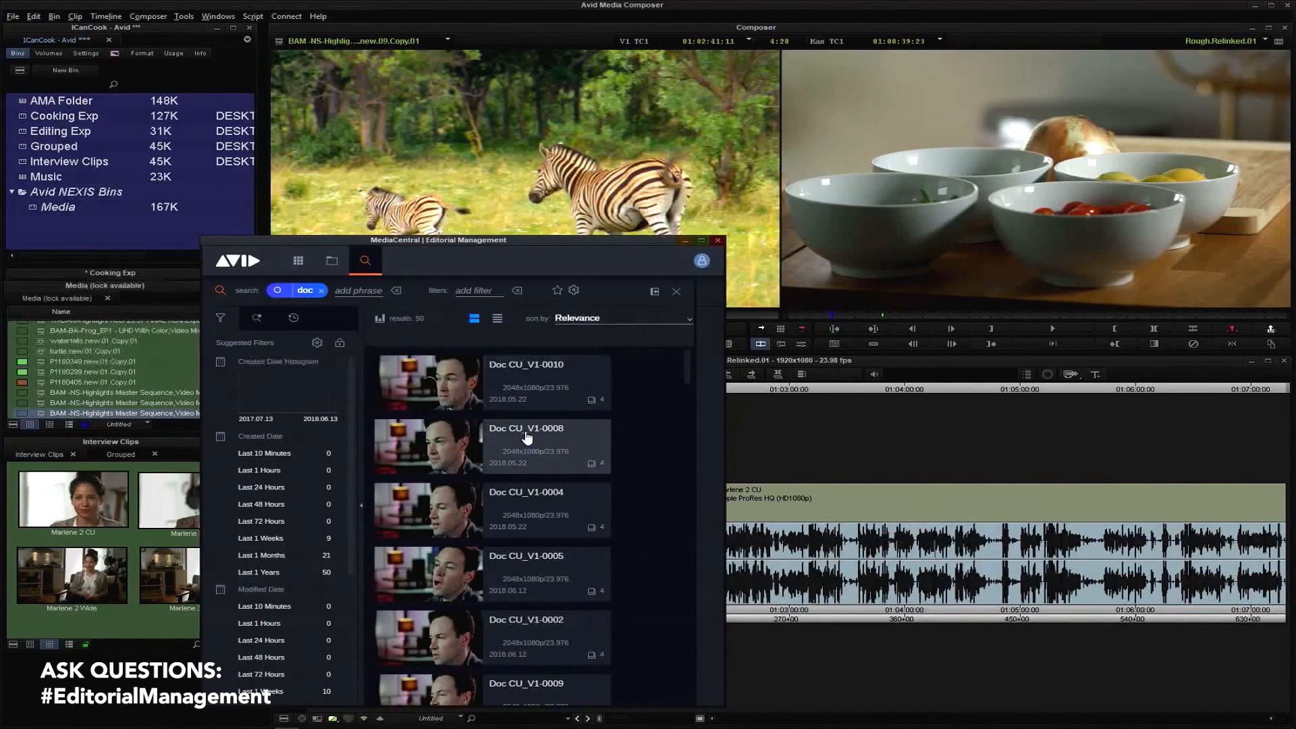
Narrow the search to 'doc' and 'wide', then load Doc Wide_V1-0007.new.01 into the source monitor
left_click(357, 292)
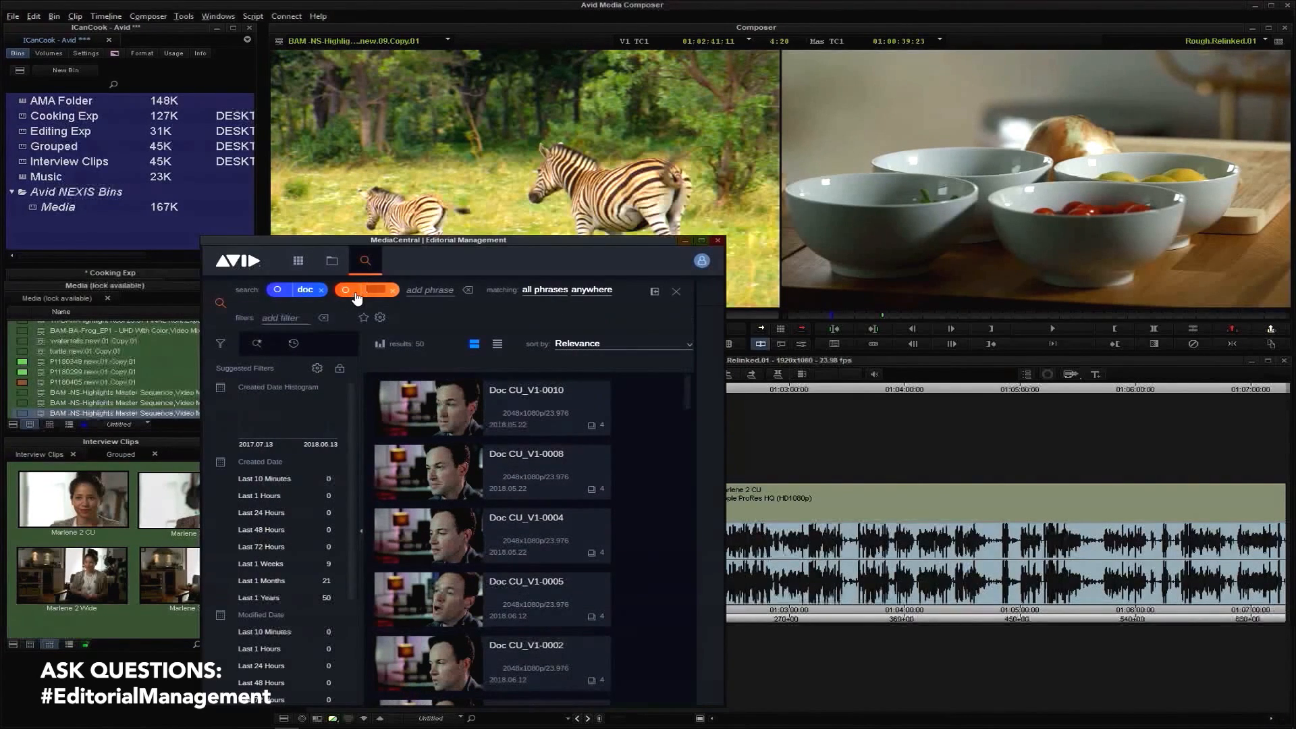
type("wide")
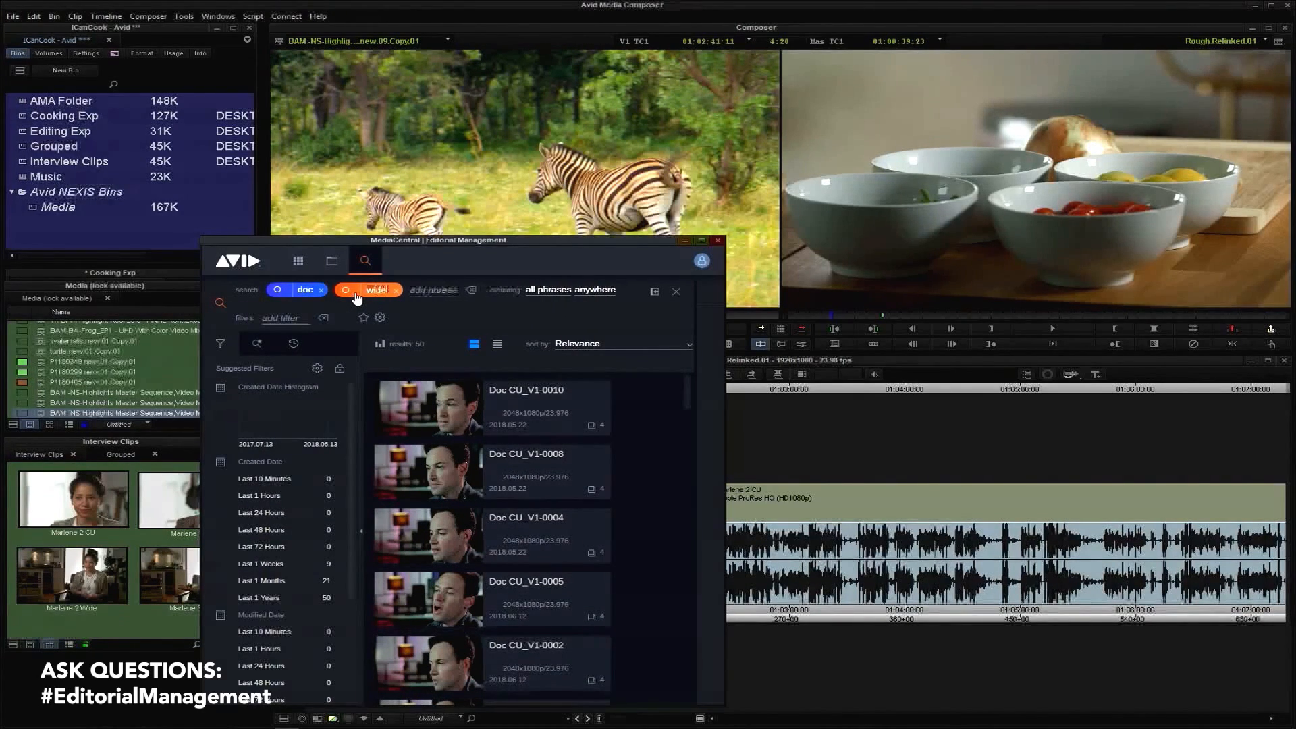
key("Return")
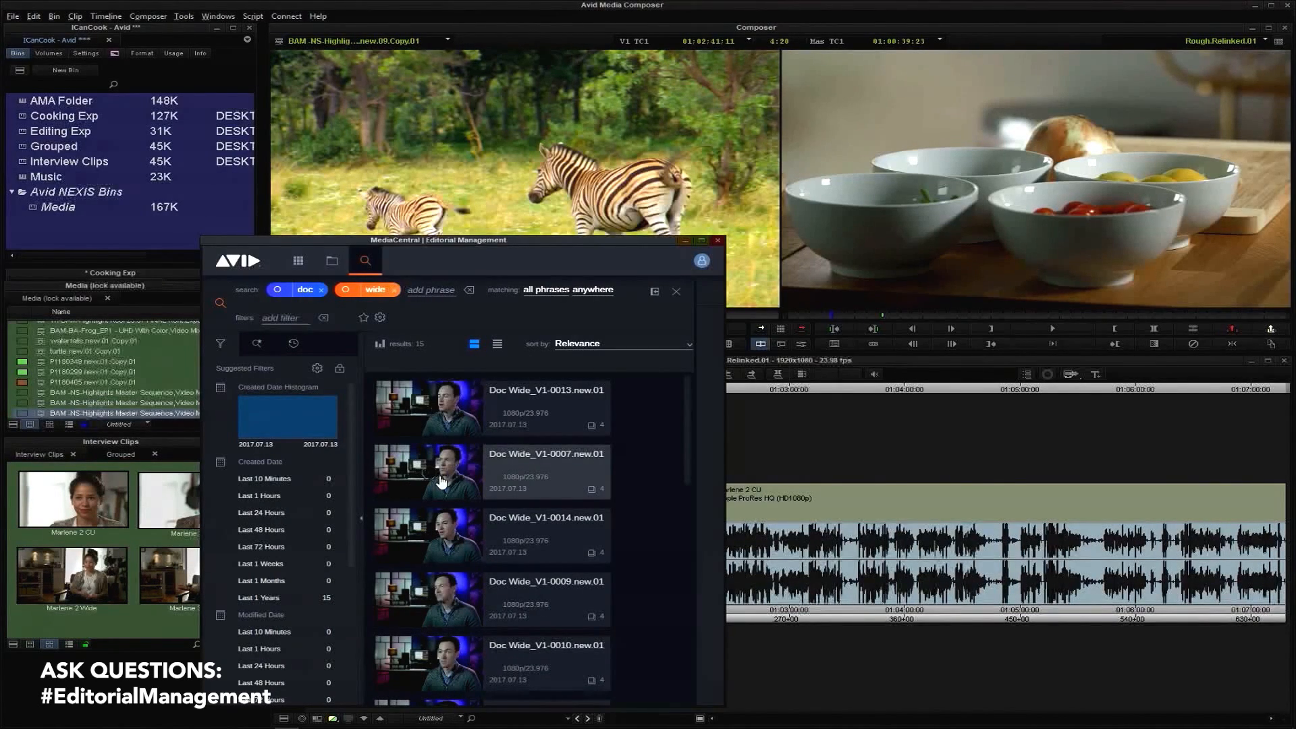
left_click_drag(441, 481, 540, 164)
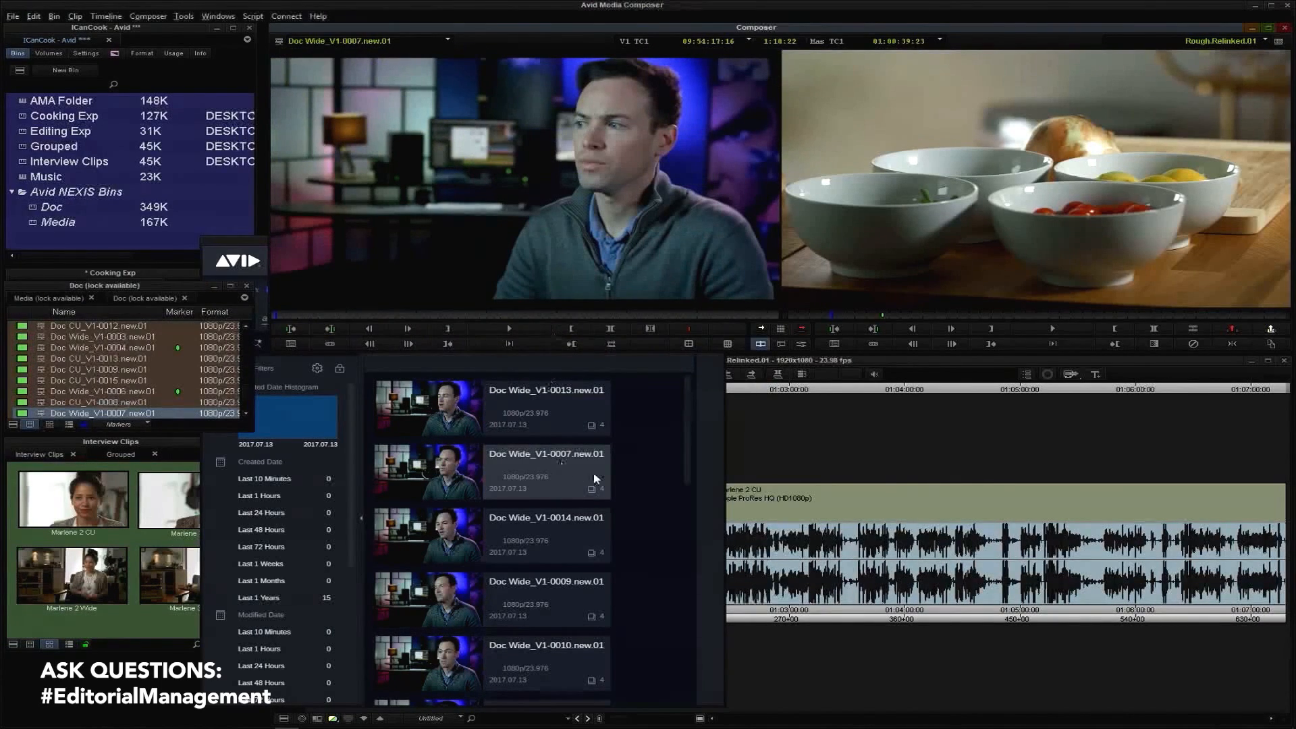
Reposition the MediaCentral panel and remove the 'wide' phrase, widening the search back to 'doc'
left_click_drag(477, 241, 445, 215)
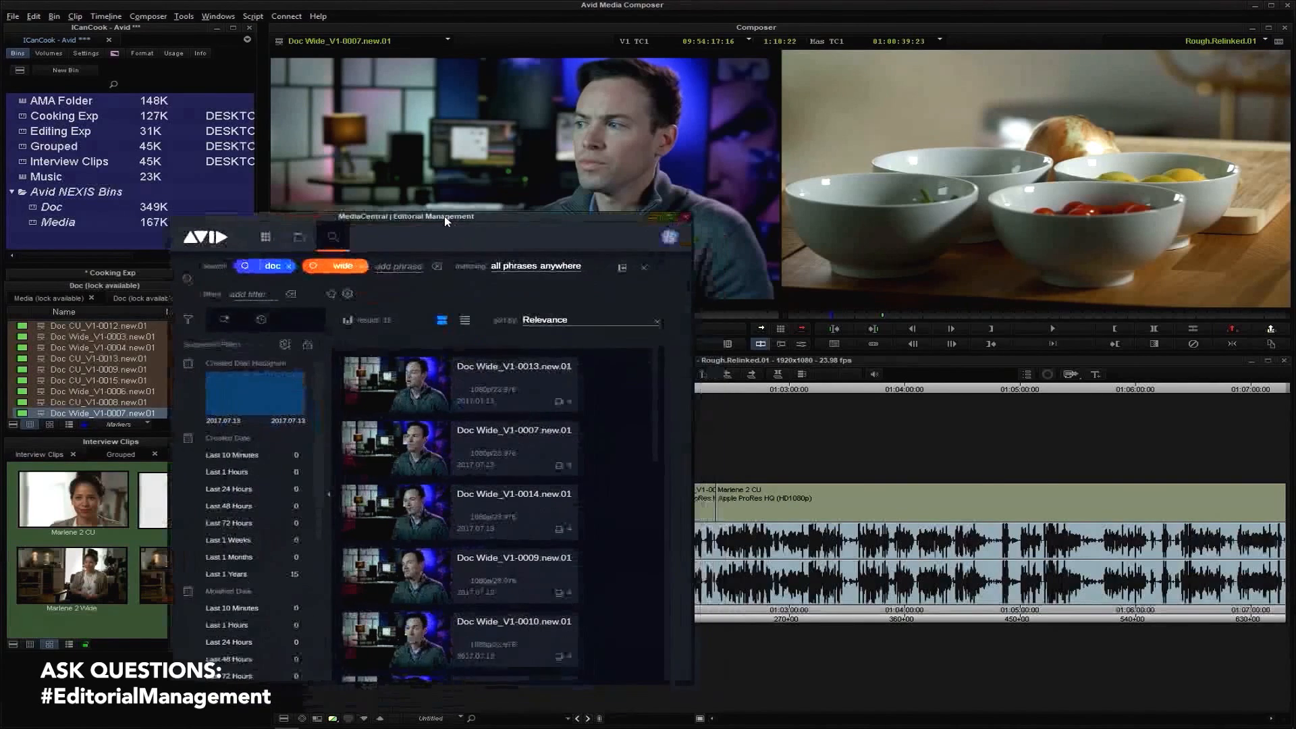
left_click(363, 266)
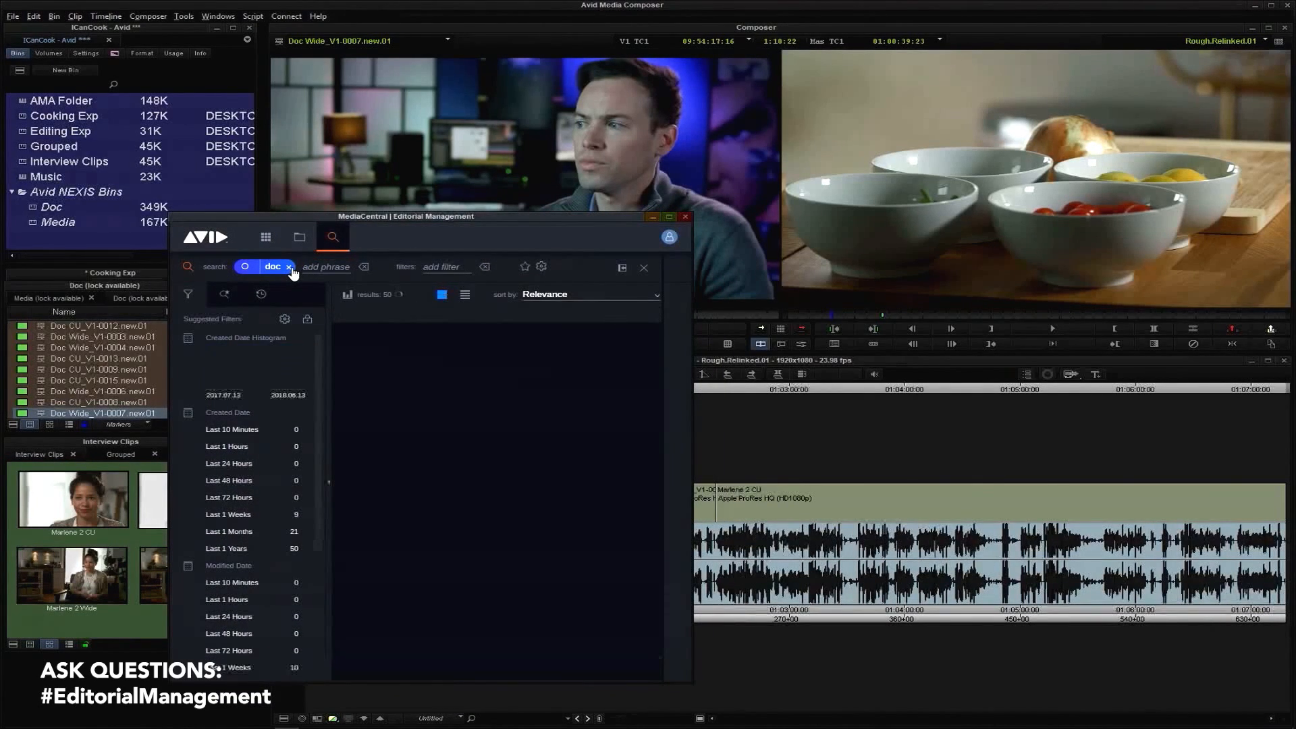
Replace the 'doc' search with 'garlic' and load the first Cooking_V1-0001 result into the source viewer
left_click(291, 267)
type("garlic")
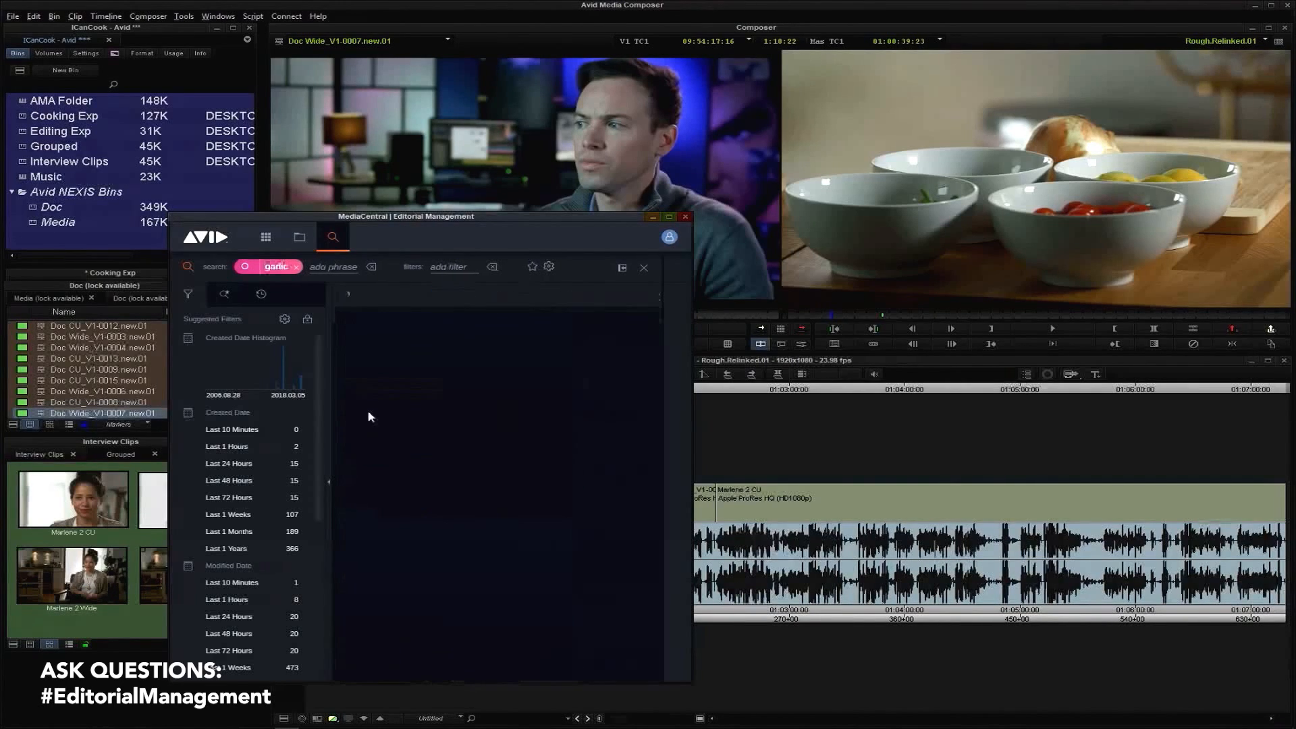
left_click_drag(385, 356, 499, 169)
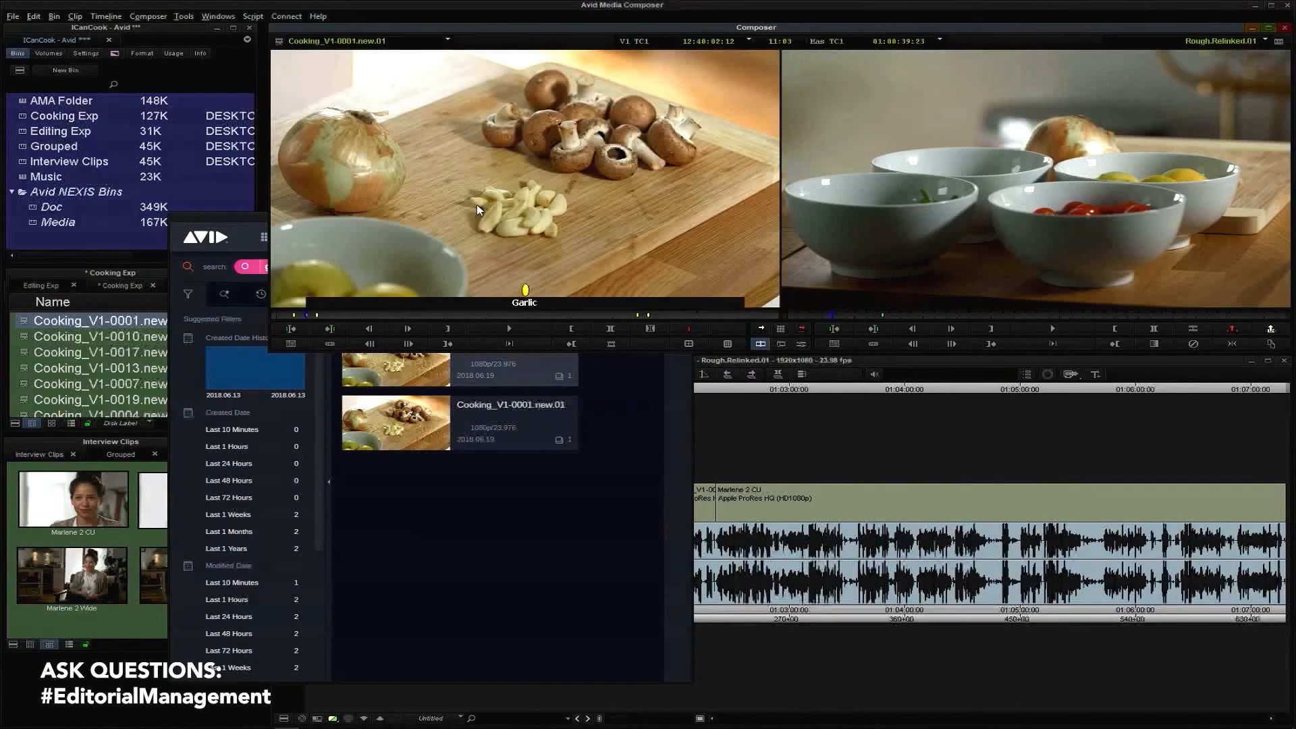
left_click(183, 17)
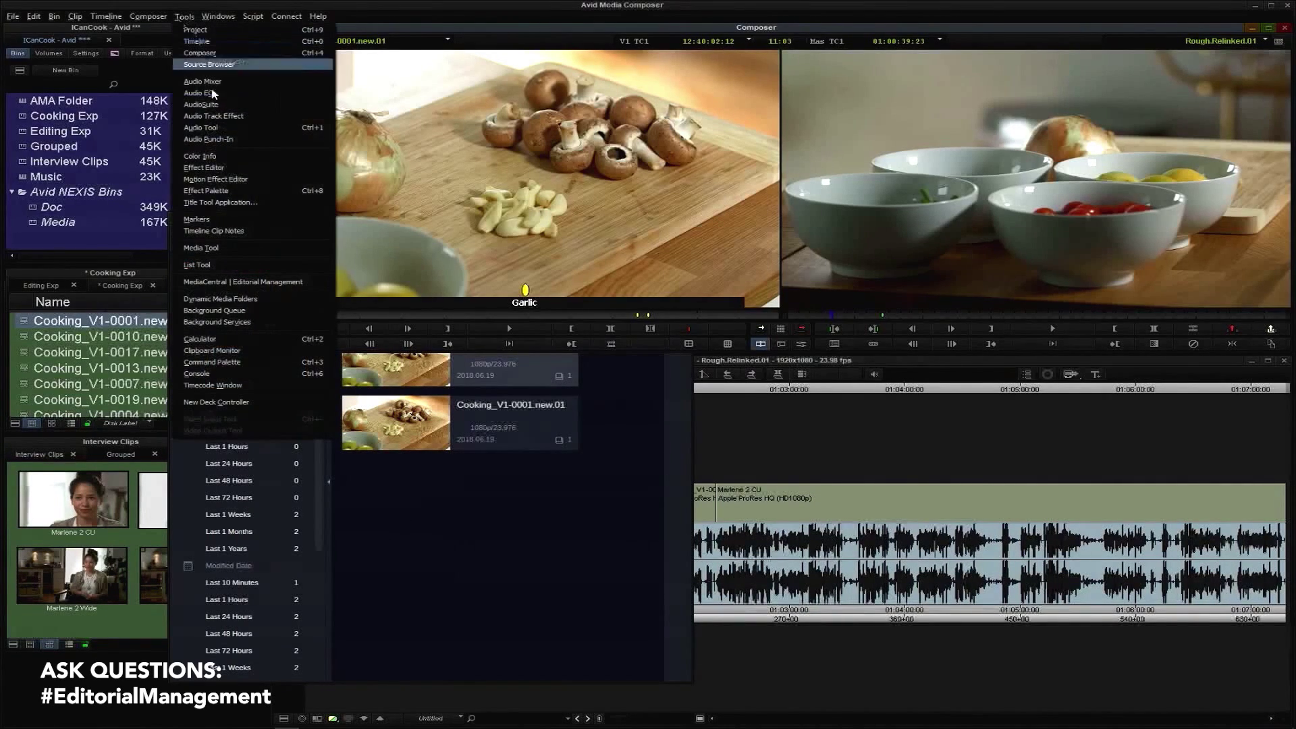
Review the Markers window for Cooking_V1-0001, close it, and bring MediaCentral back to front
left_click(235, 219)
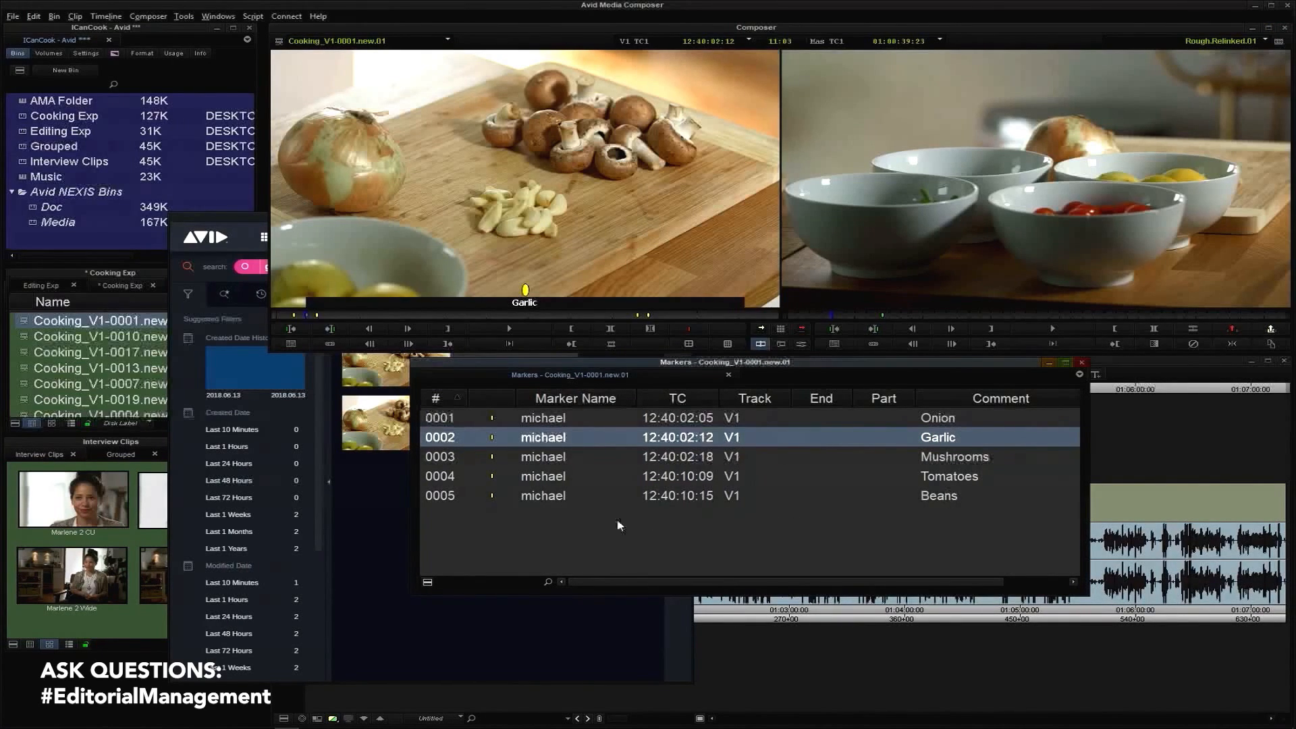
left_click(826, 504)
left_click(1084, 365)
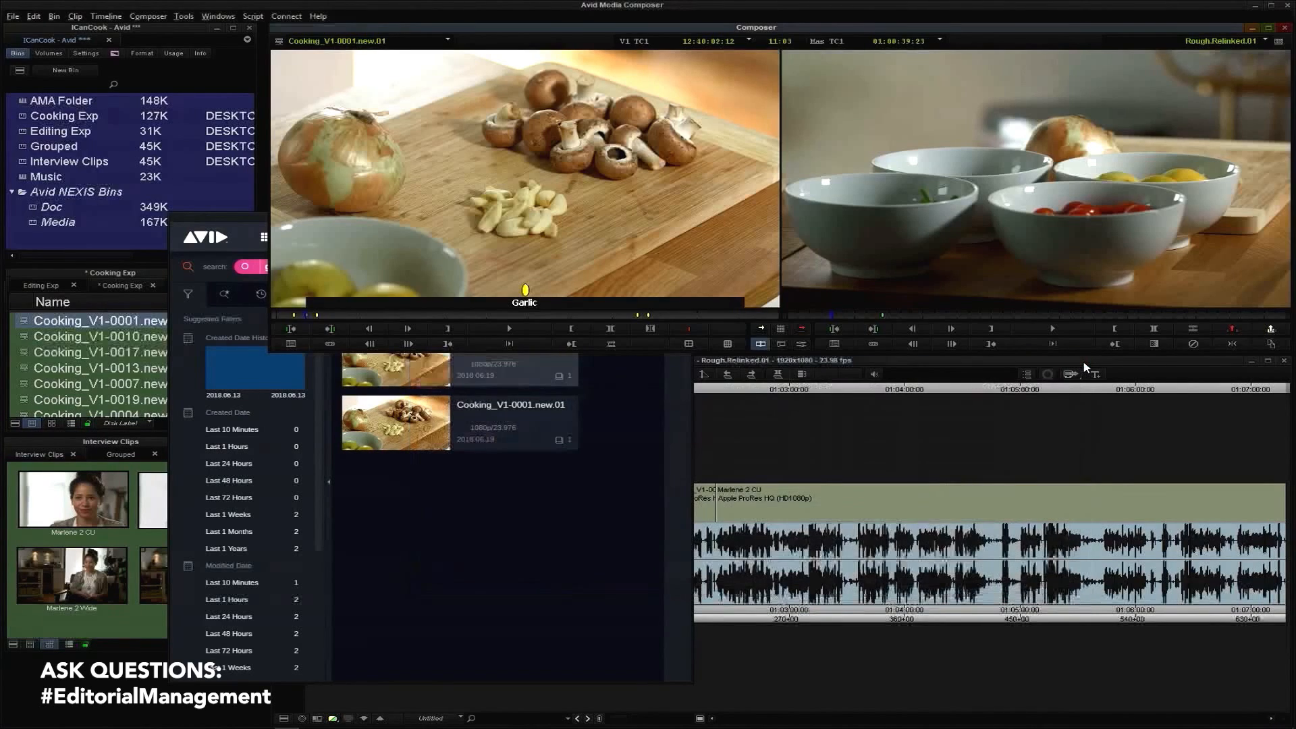
left_click(536, 602)
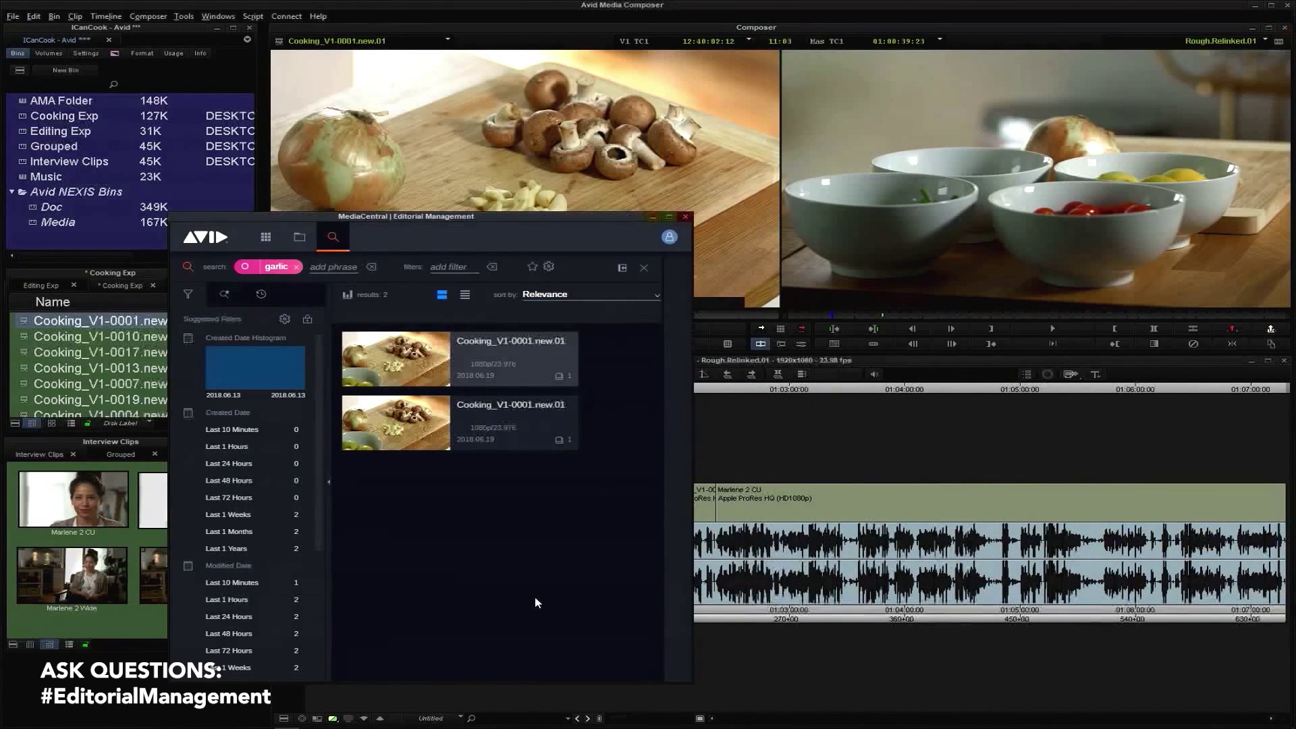
Browse the ICanCook project folders, widening and lowering the MediaCentral panel to see sorting options
left_click(300, 237)
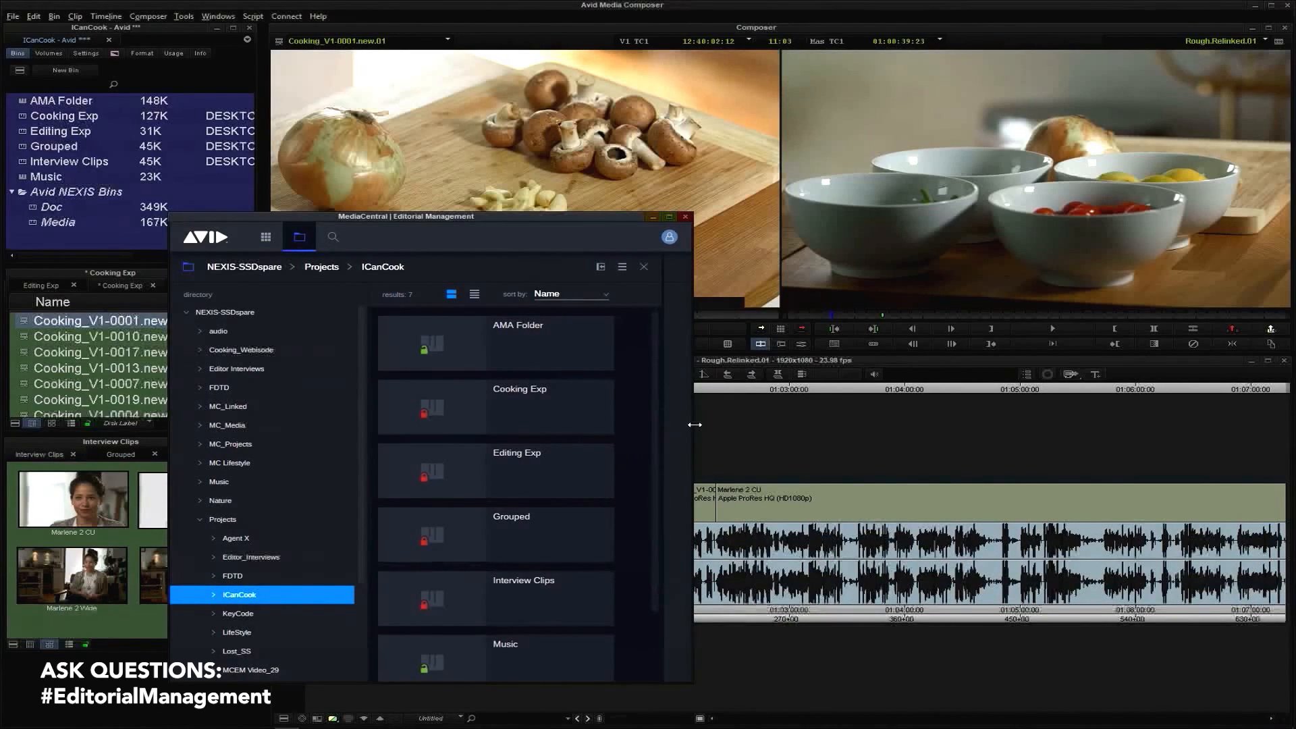
left_click_drag(734, 430, 879, 429)
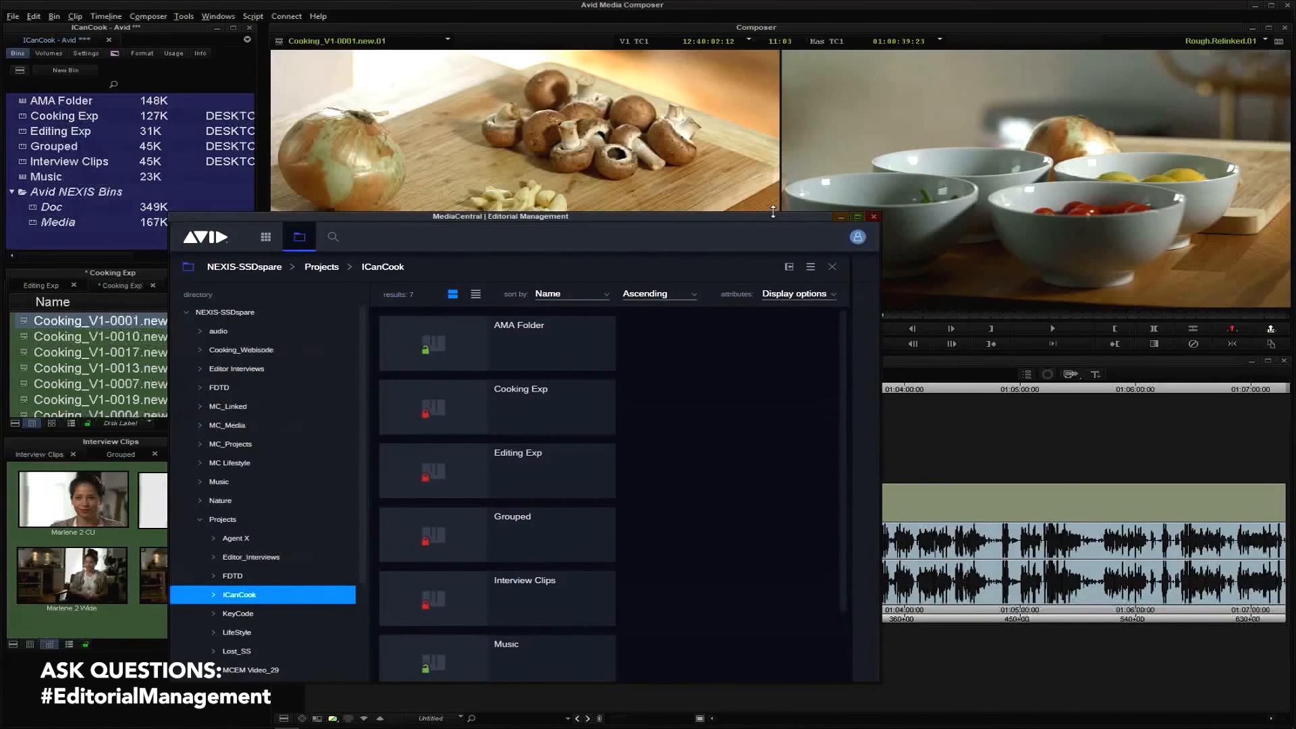
left_click_drag(773, 215, 755, 301)
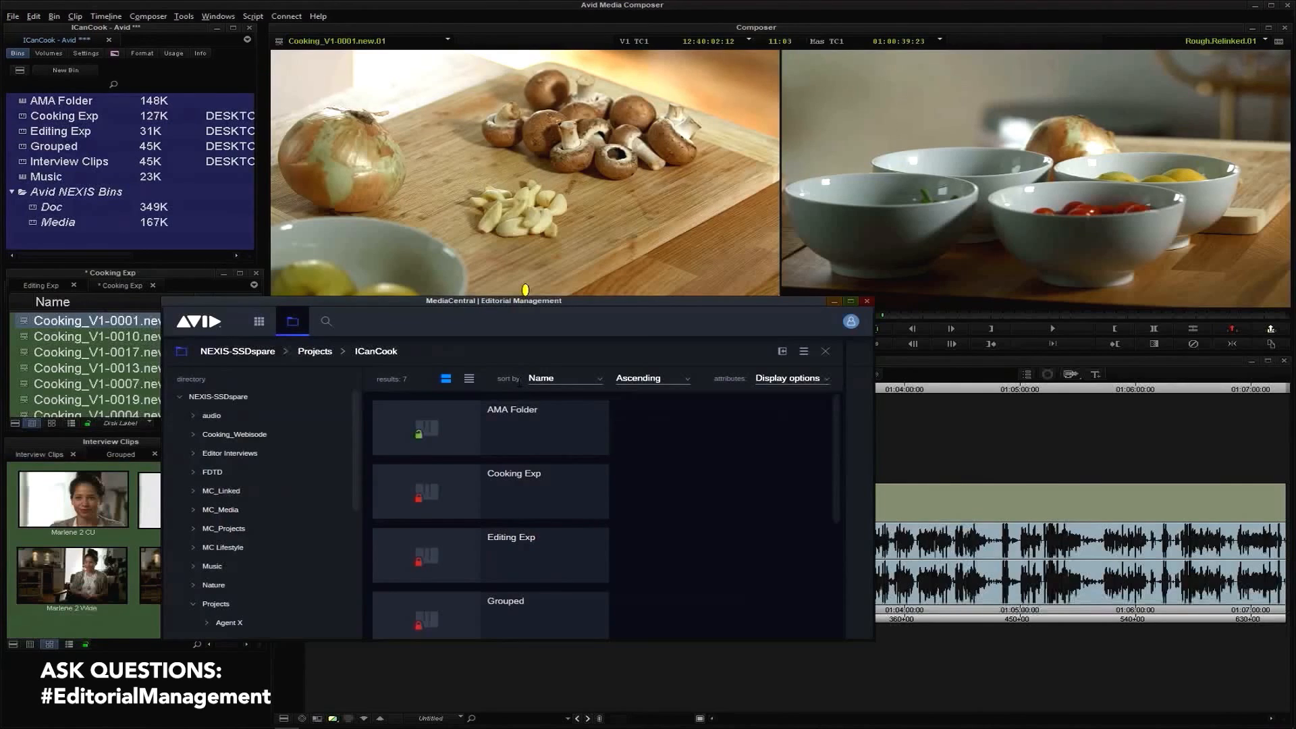
Close the MediaCentral panel to reveal the timeline and return focus to the bins
left_click(869, 304)
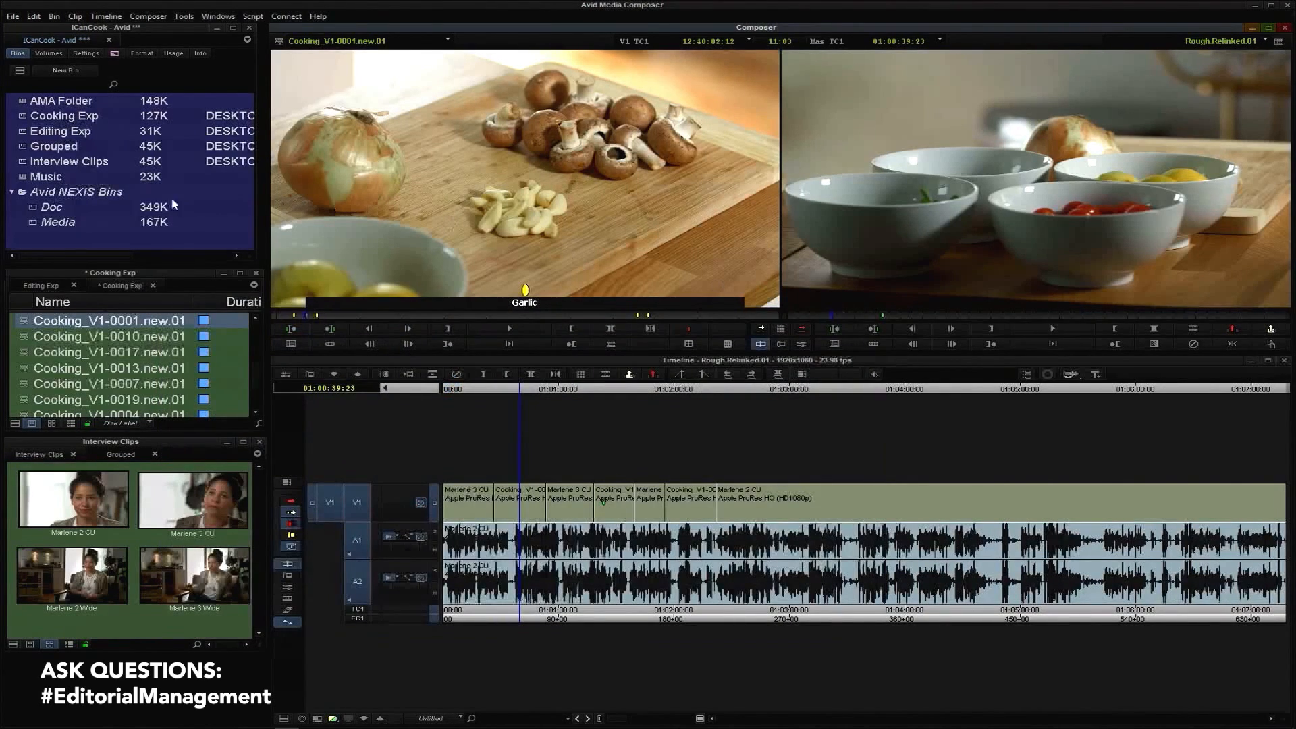
left_click(195, 237)
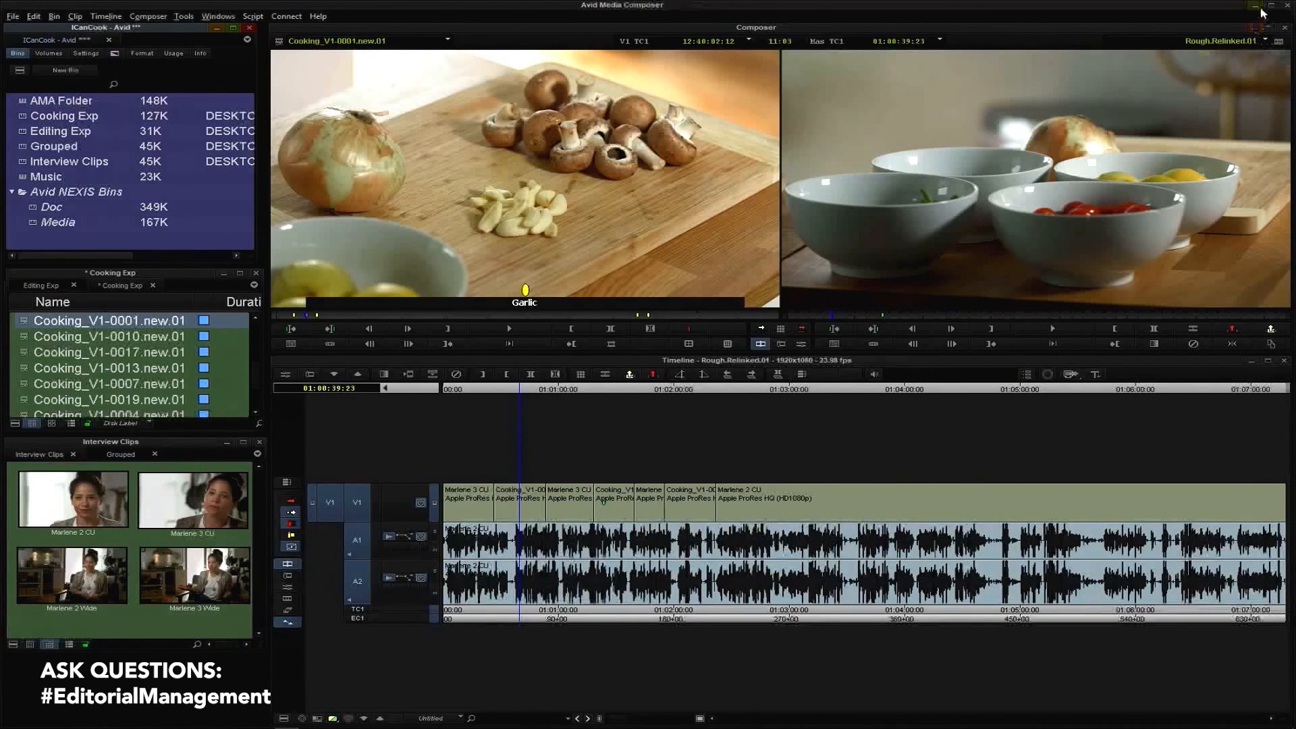
Switch to MediaCentral Cloud UX in Chrome and sign out from the user menu
left_click(334, 721)
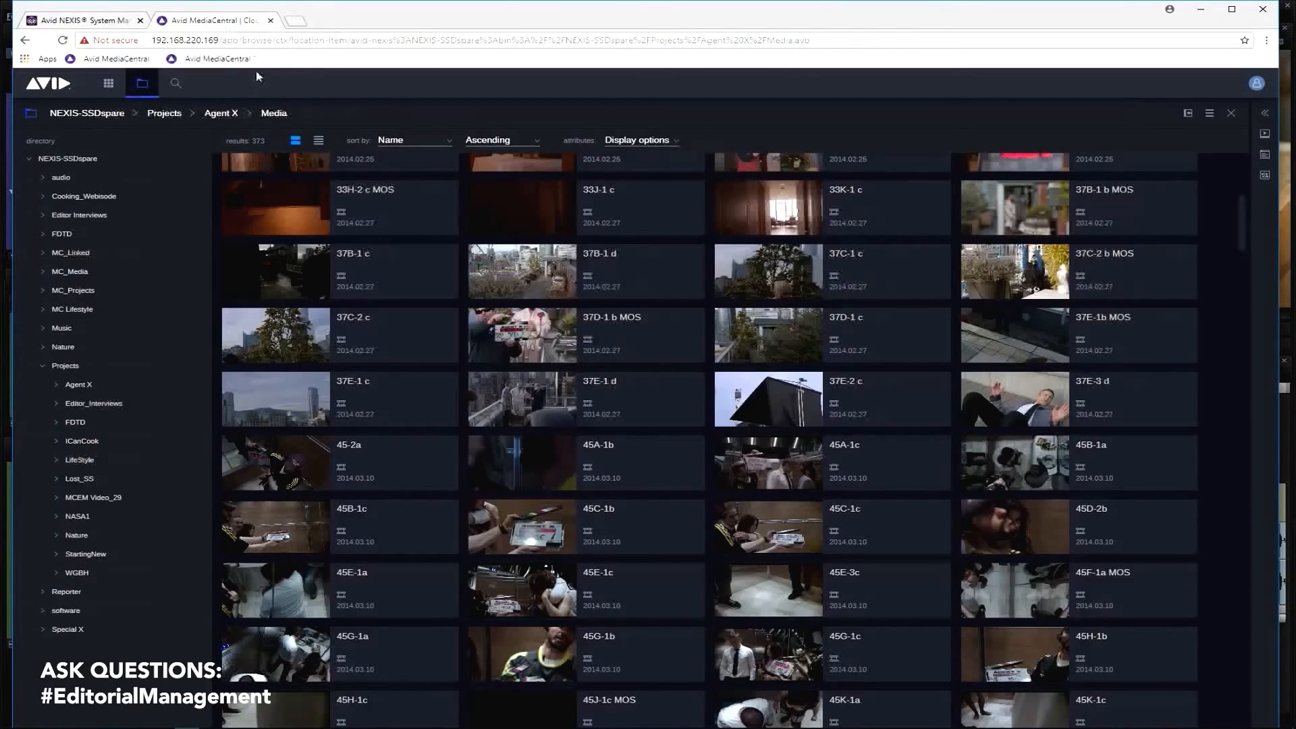
left_click(1259, 86)
left_click(1225, 160)
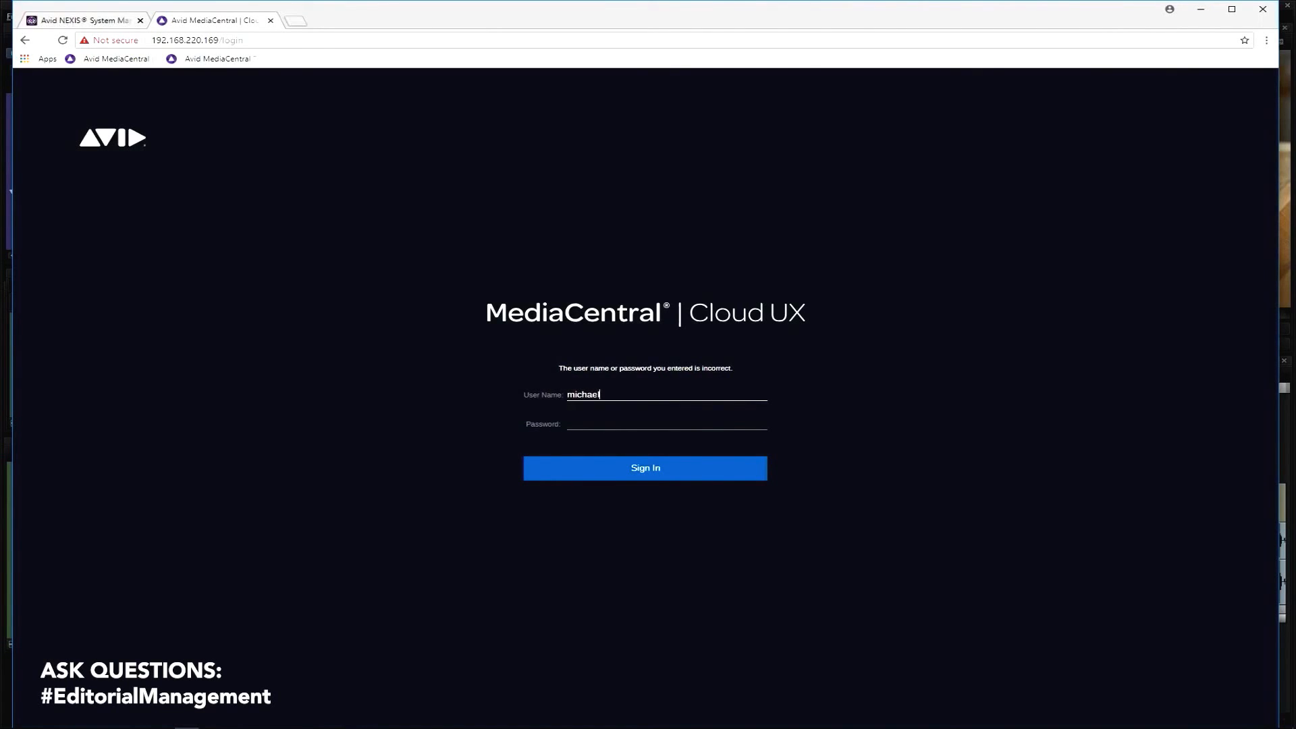
Sign back in with credentials and expand the Projects folder in the directory tree
key("Tab")
type("a")
key("Return")
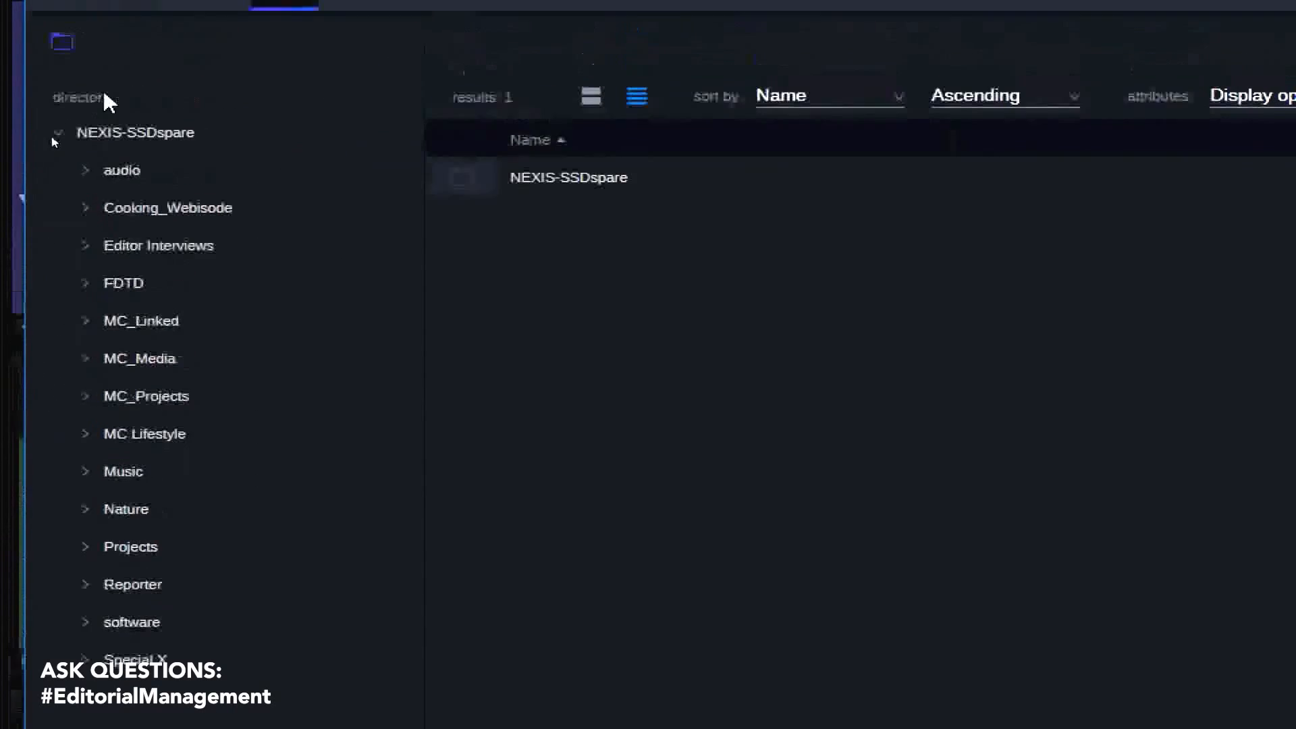
left_click(87, 547)
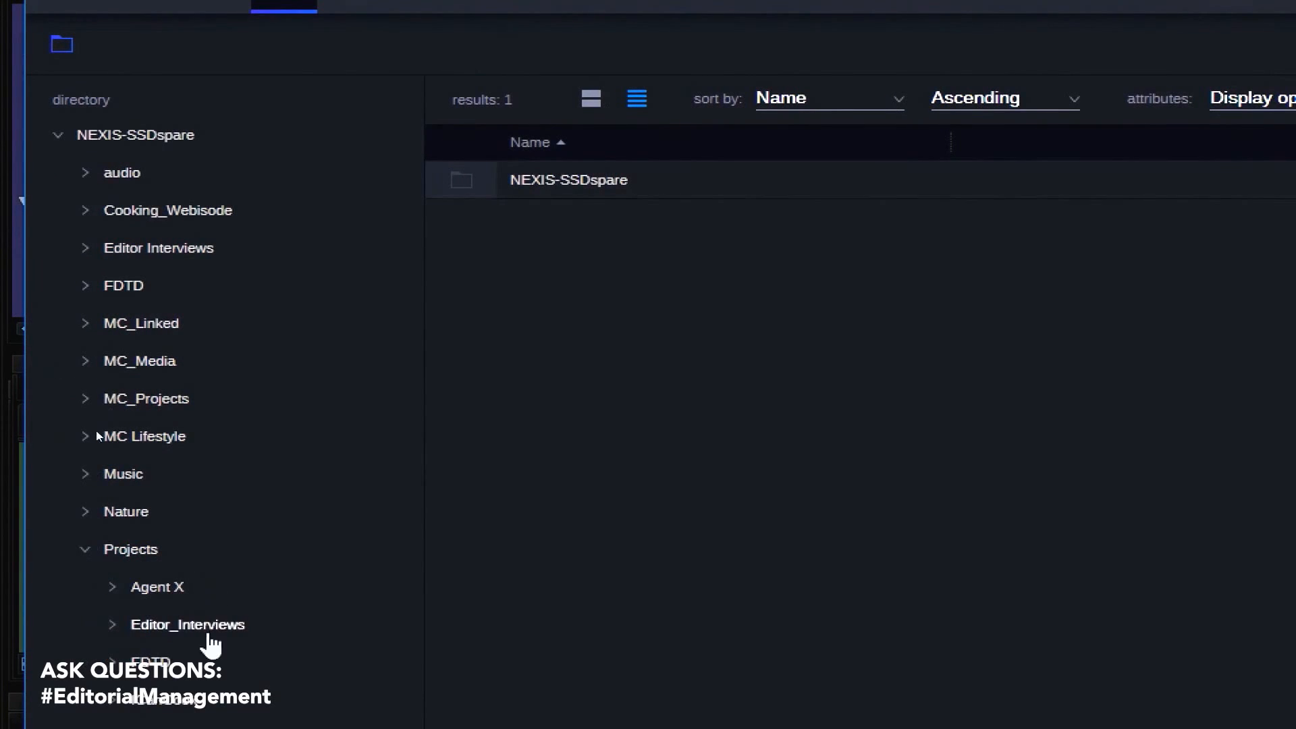
Expand ICanCook, open the Cooking Exp bin, then step back up to the ICanCook folder
left_click(114, 552)
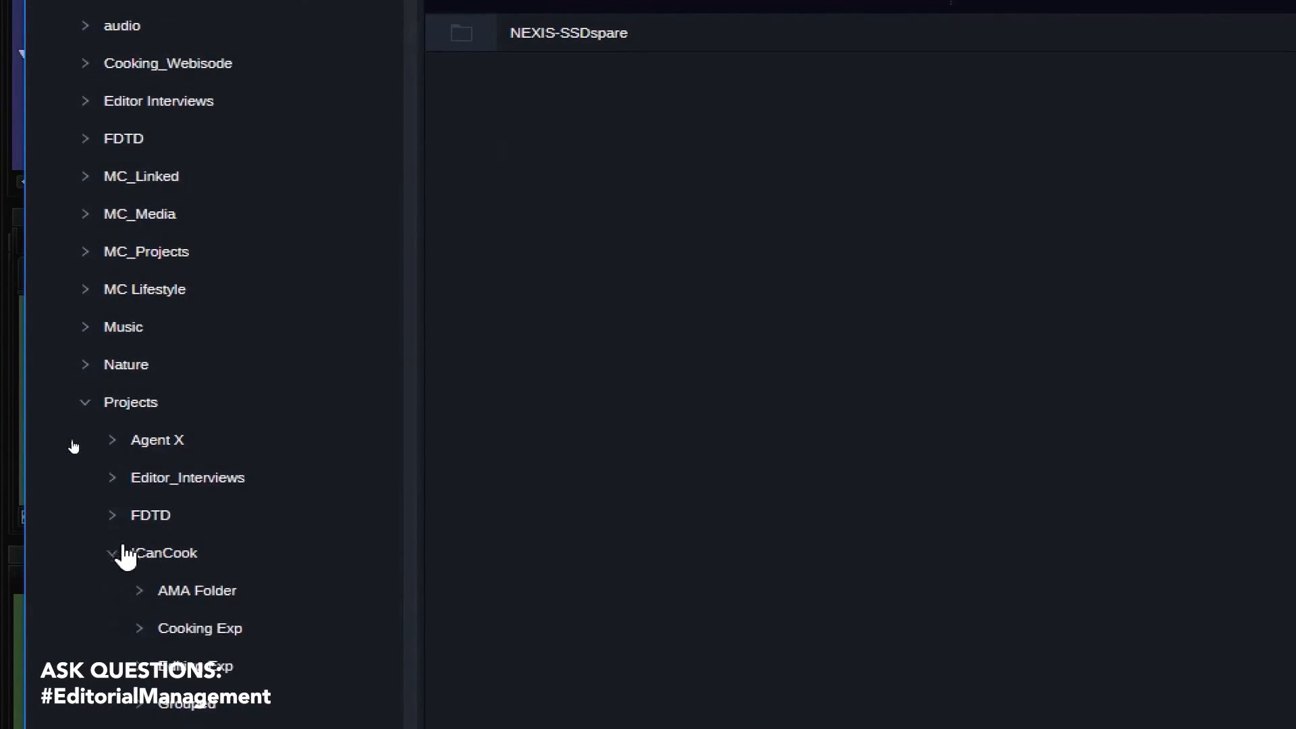
scroll(122, 567, "down", 1)
left_click(193, 538)
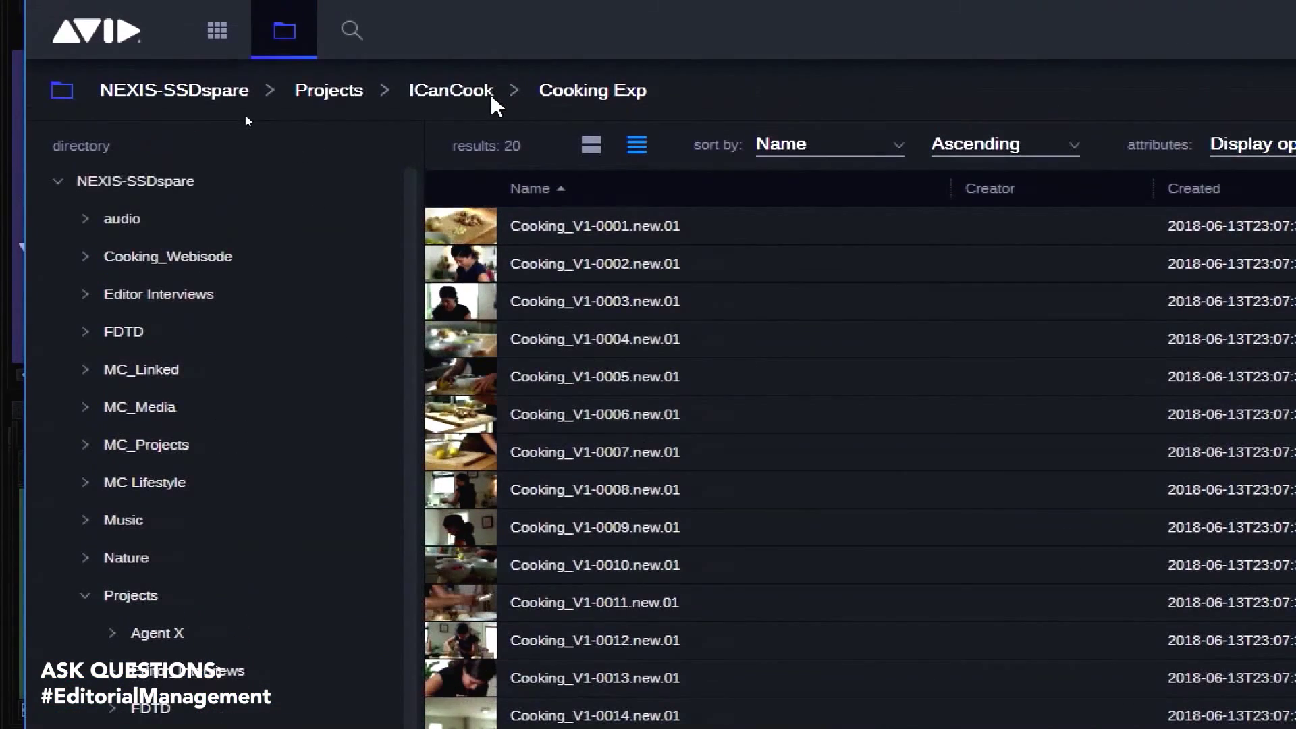
left_click(452, 91)
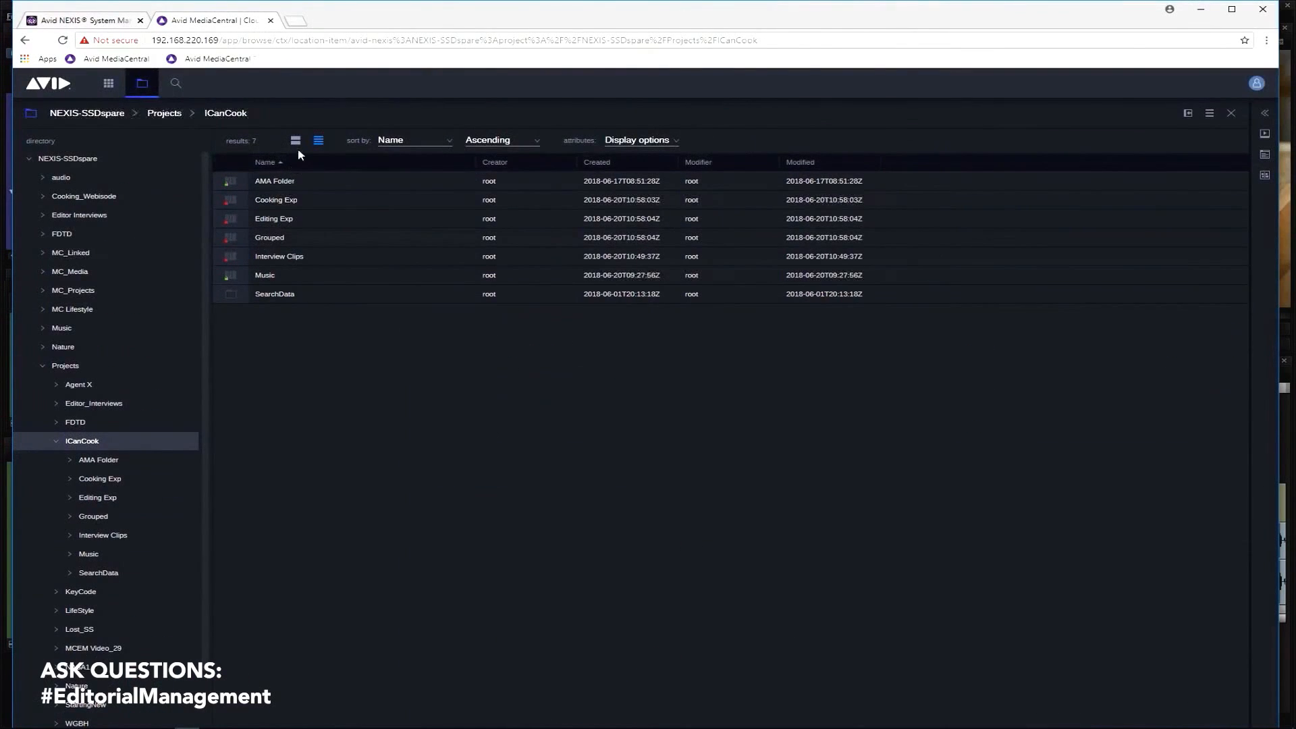
Show ICanCook's contents as thumbnails and open the Cooking Exp bin tile
left_click(297, 140)
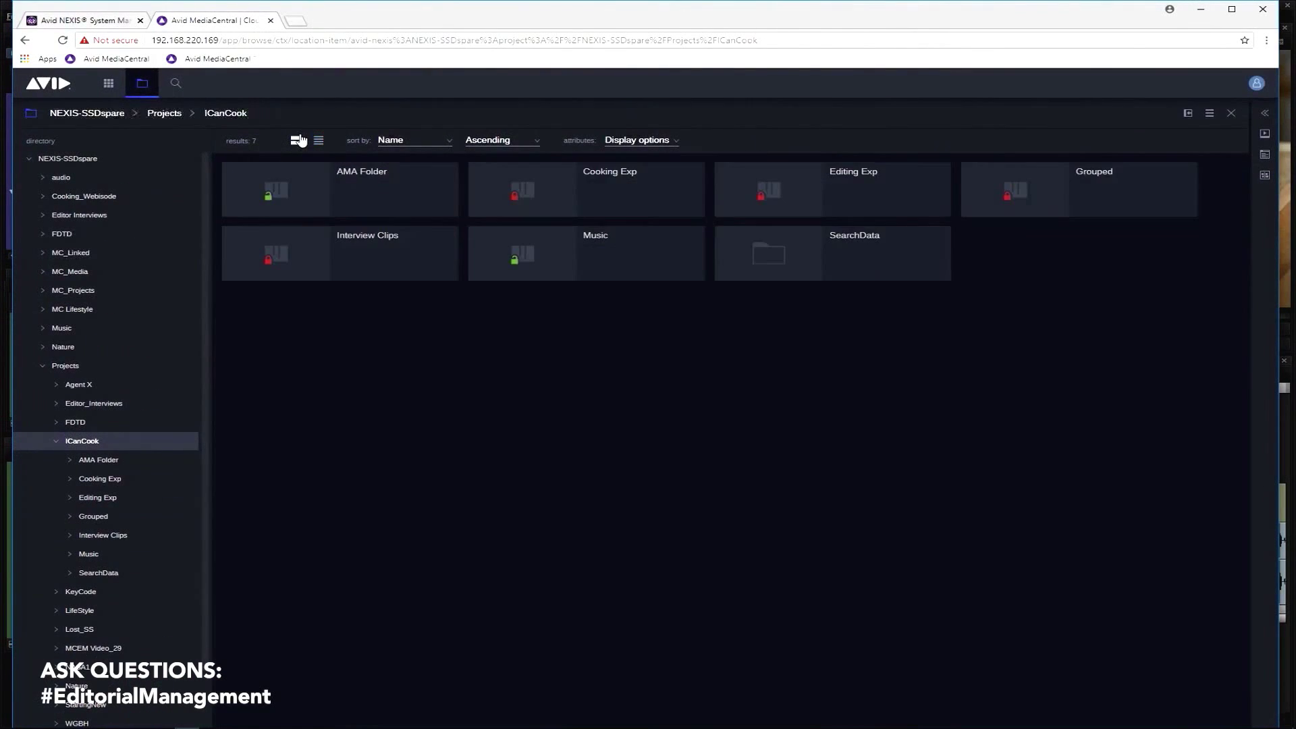
left_click(545, 204)
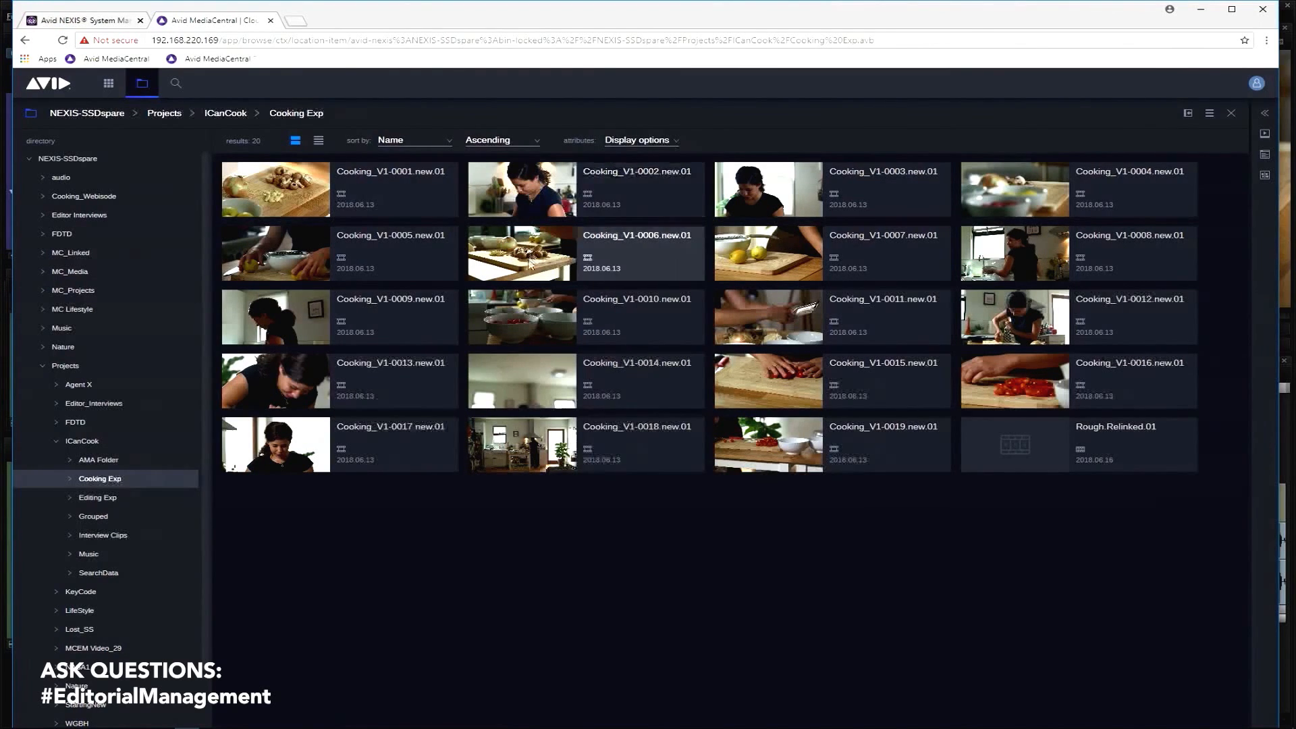
Preview Cooking_V1-0010 and enlarge the viewer to give the picture more room
double_click(511, 320)
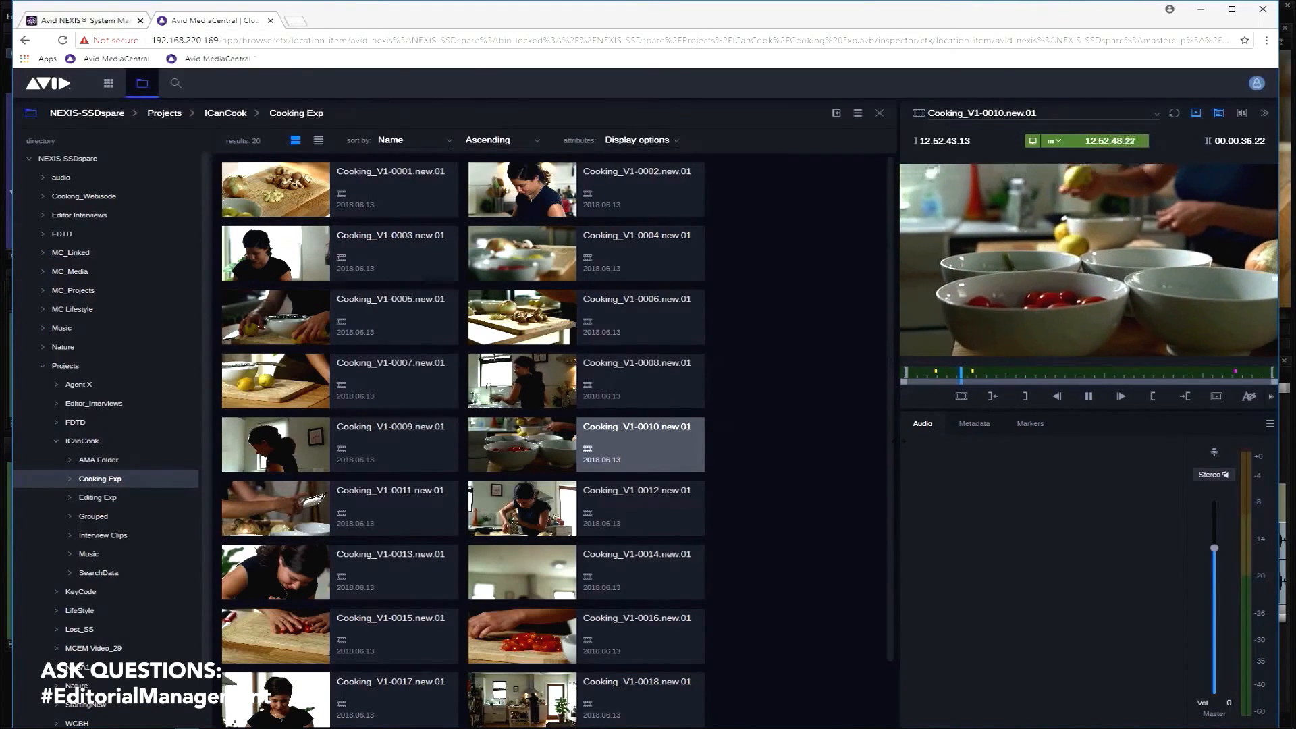
left_click_drag(896, 456, 753, 452)
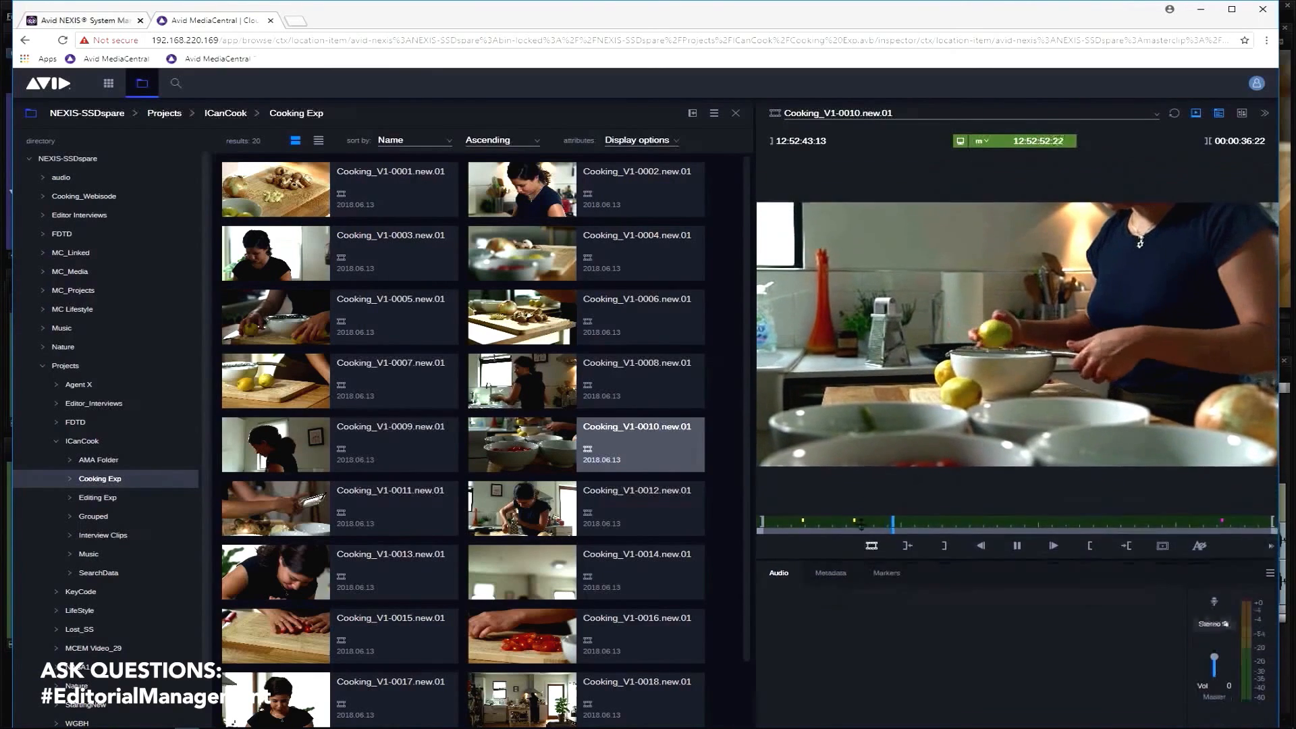
left_click_drag(881, 414, 881, 491)
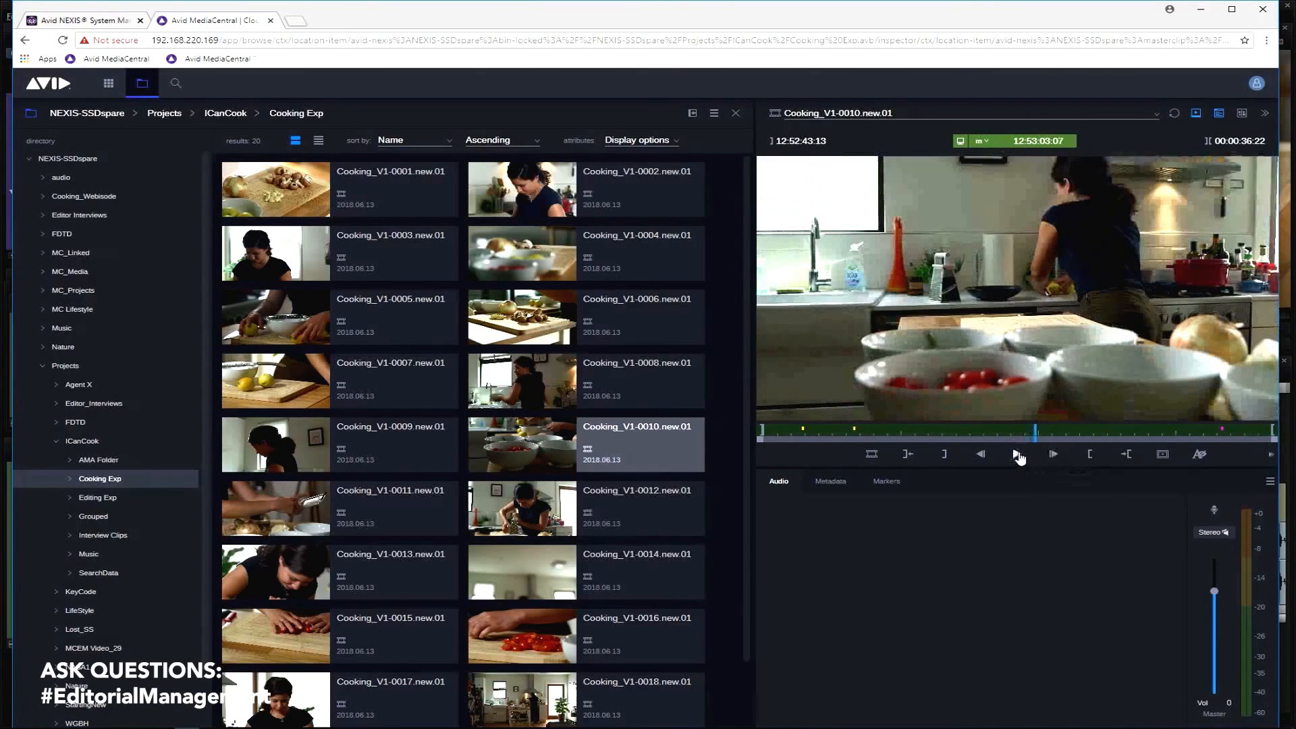
Pause and scrub back in Cooking_V1-0010, then load Cooking_V1-0009 and play it
left_click(1017, 454)
left_click_drag(995, 434, 902, 446)
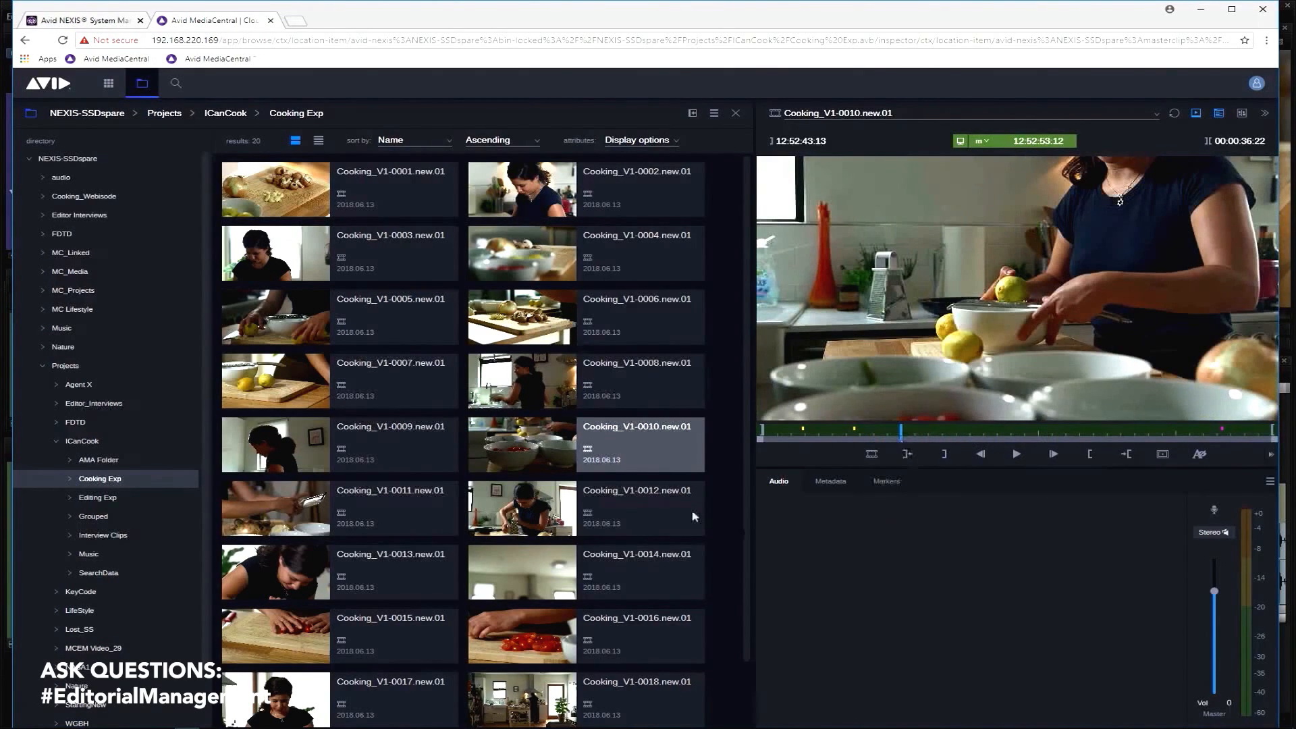
double_click(295, 450)
left_click(1017, 454)
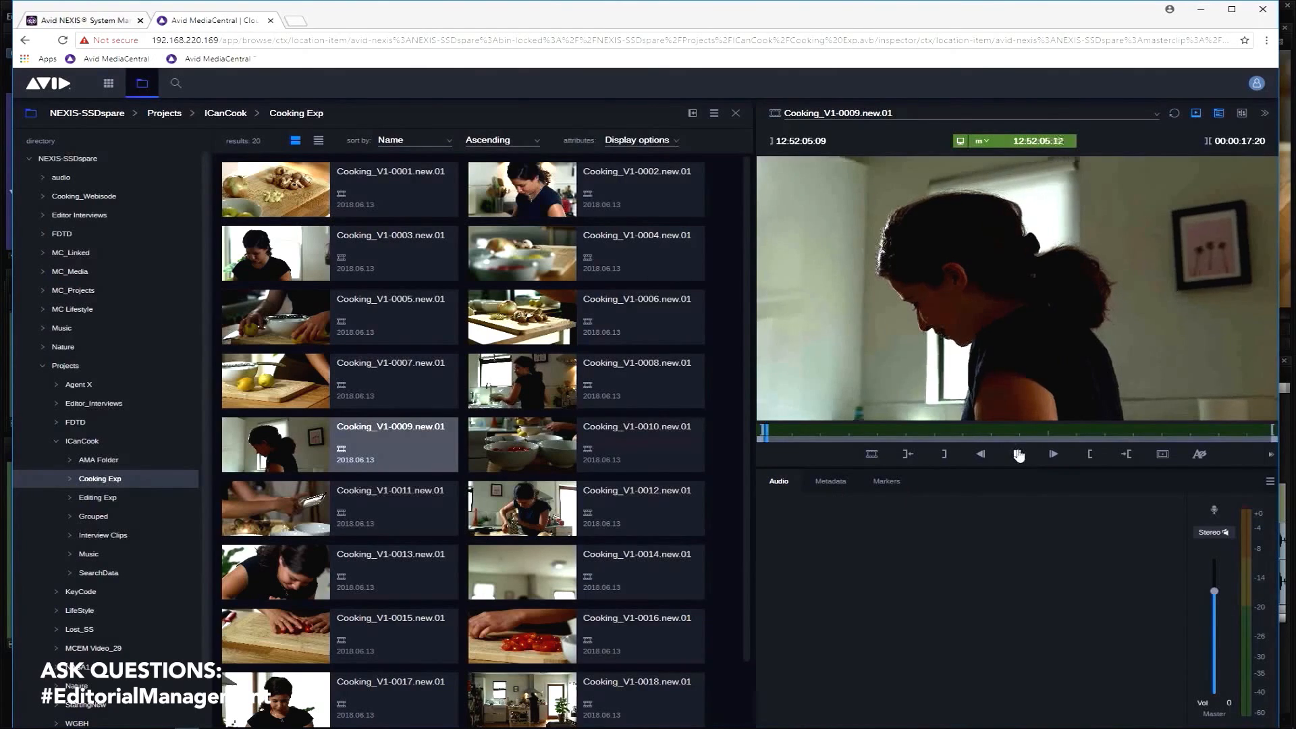
Enter 'Good shot please use' as the Description of Cooking_V1-0009 in its metadata
left_click(831, 481)
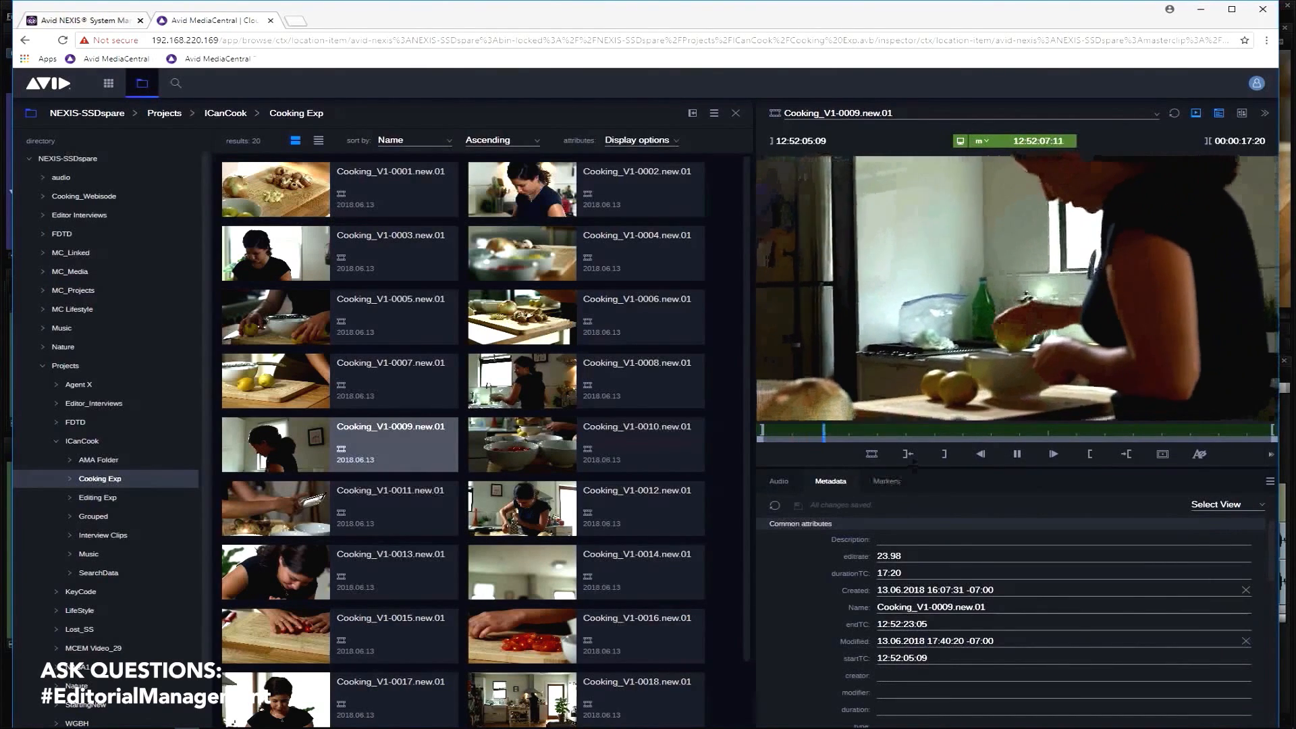
left_click_drag(914, 468, 915, 390)
scroll(993, 544, "down", 5)
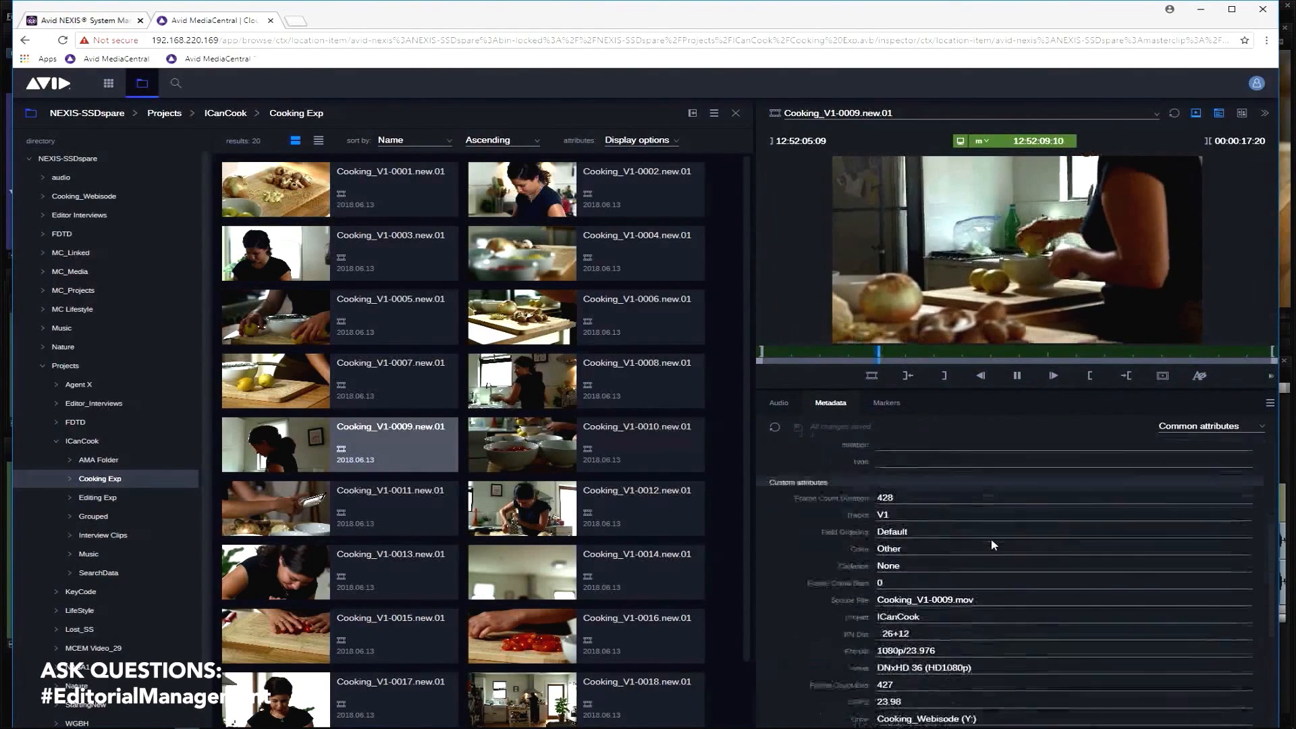
scroll(991, 545, "down", 3)
scroll(991, 545, "up", 6)
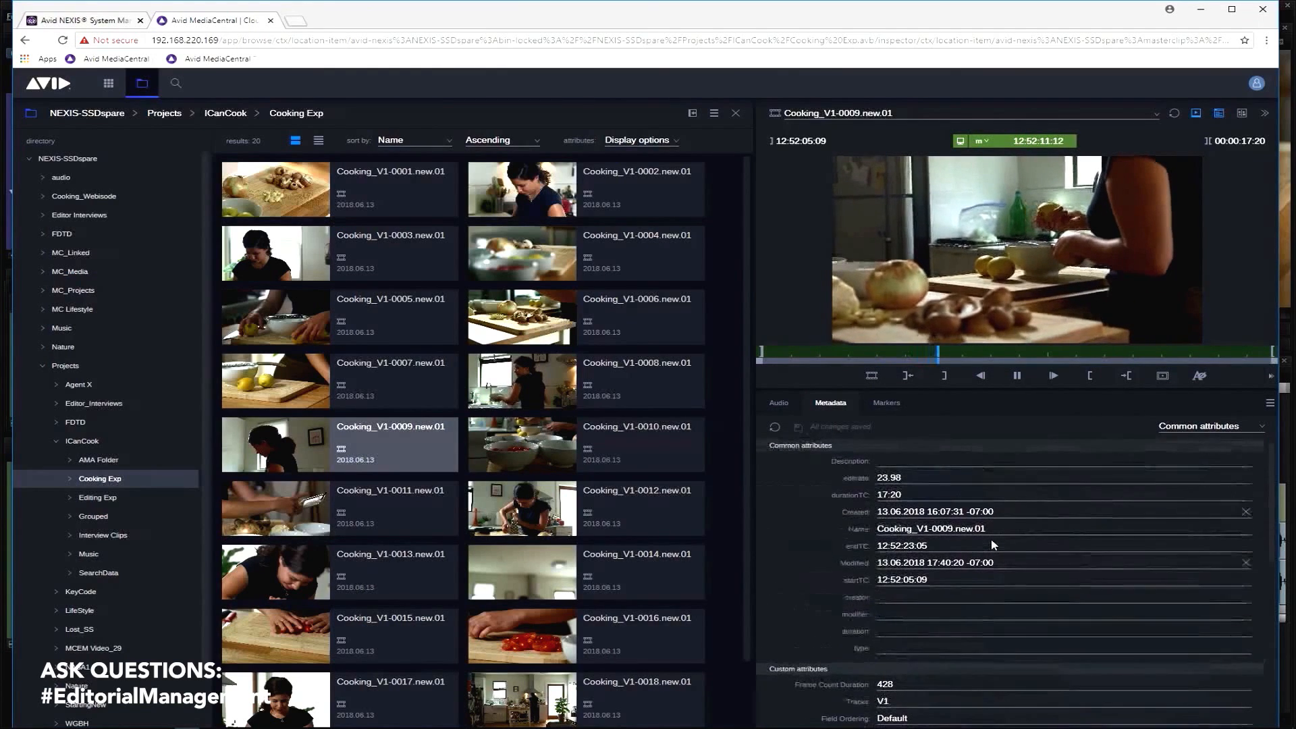
left_click(911, 462)
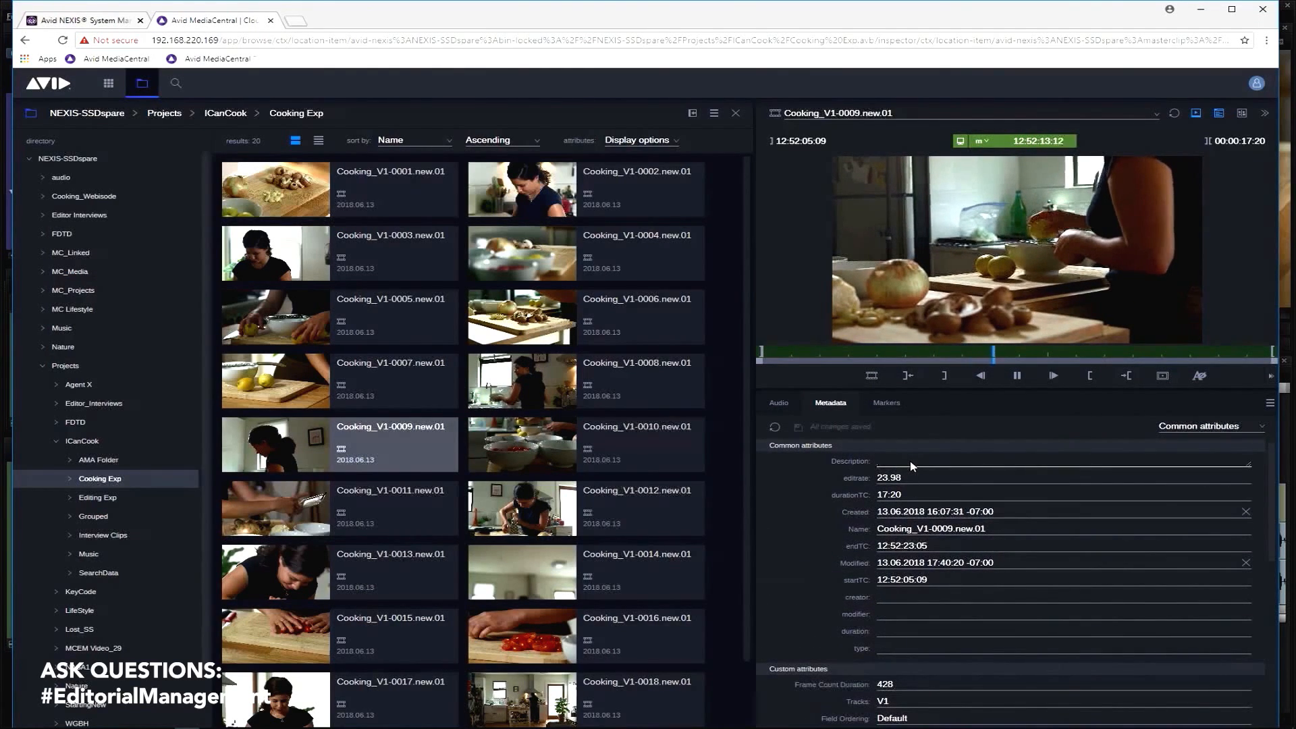
type("Good sh")
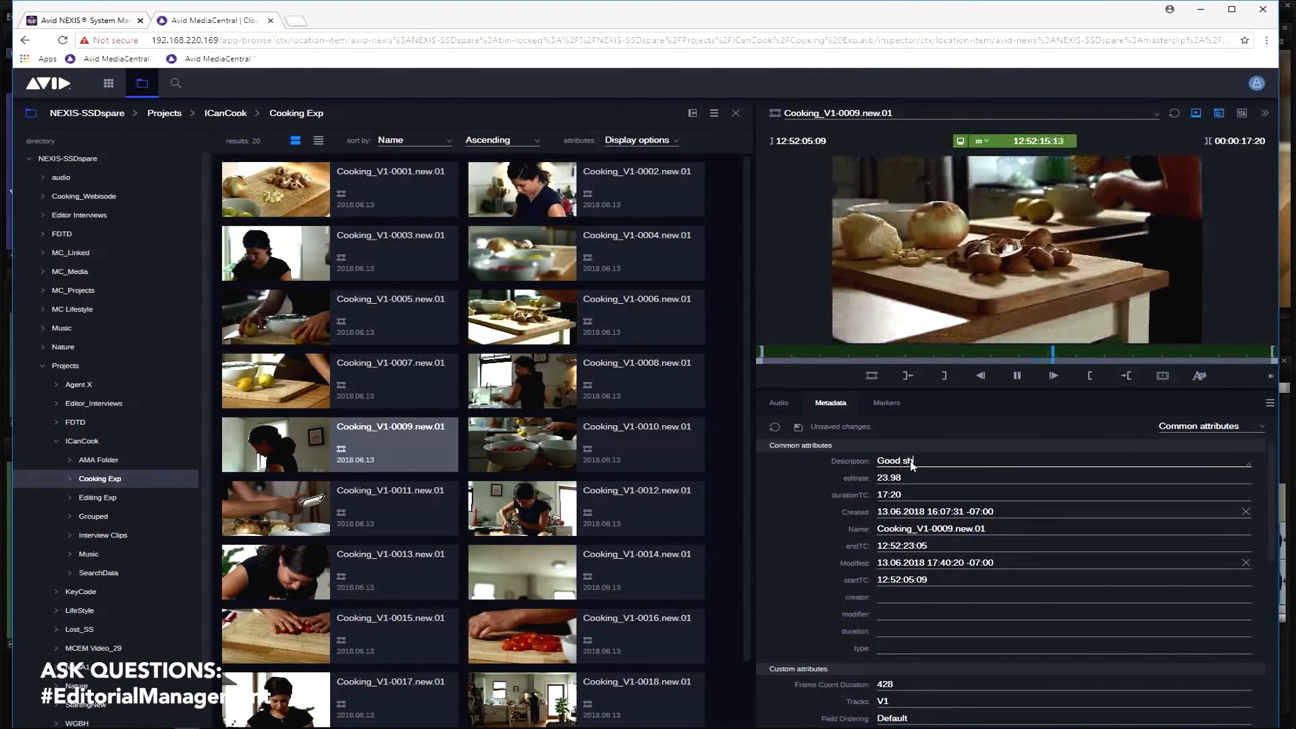
type("ot p")
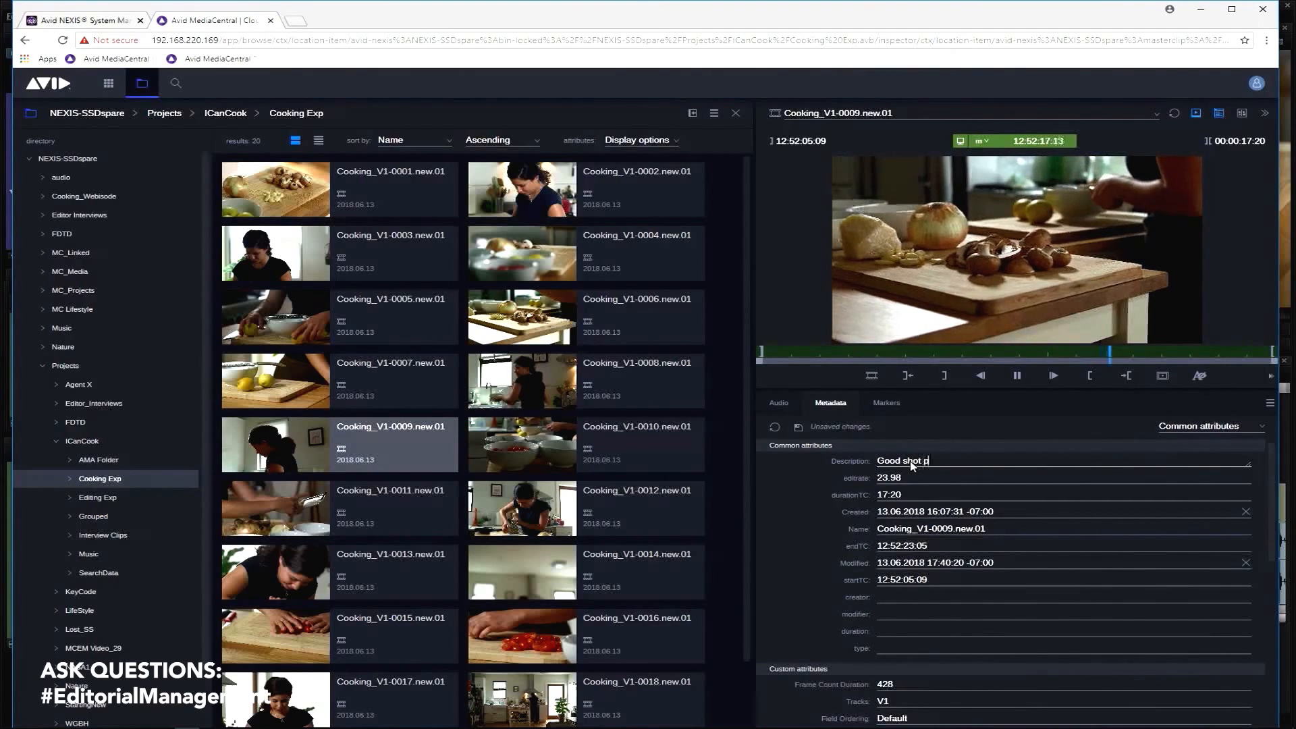
type("lease use")
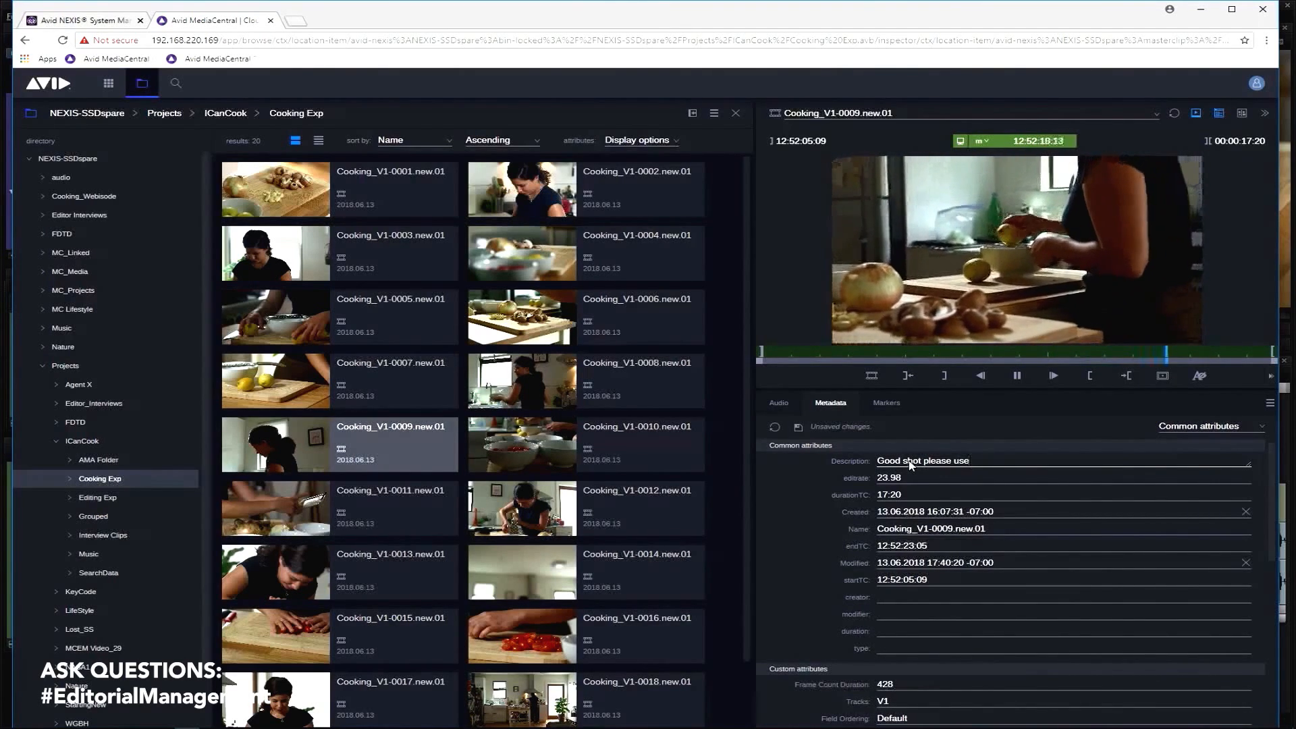
key("Tab")
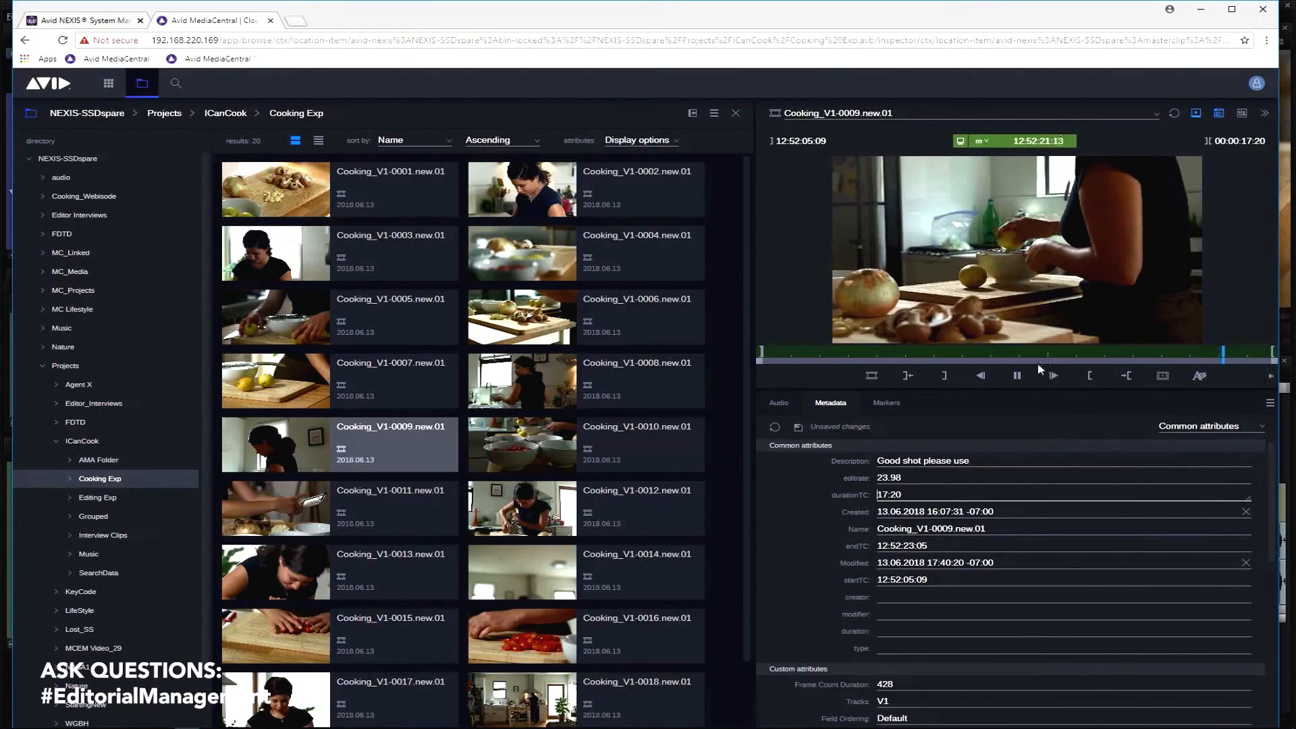
Pause playback and load clip Cooking_V1-0001 into the player
left_click(1017, 375)
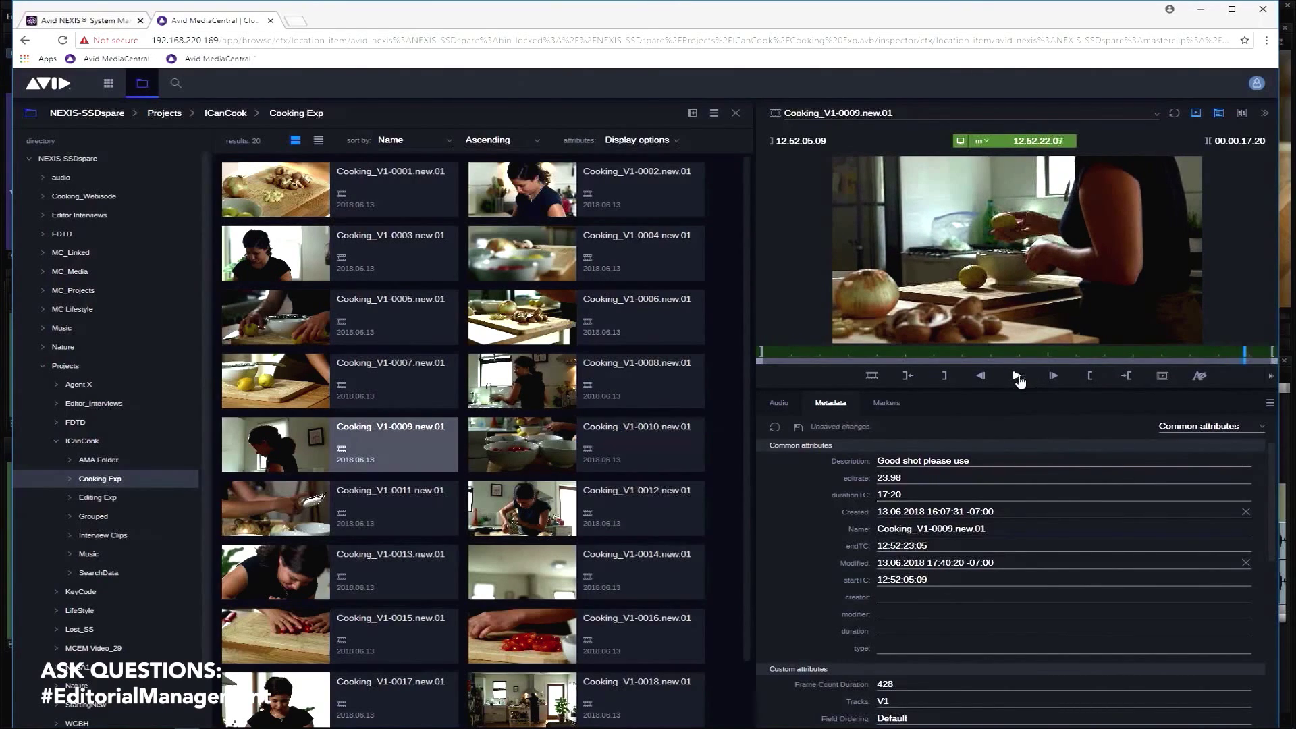
left_click(326, 203)
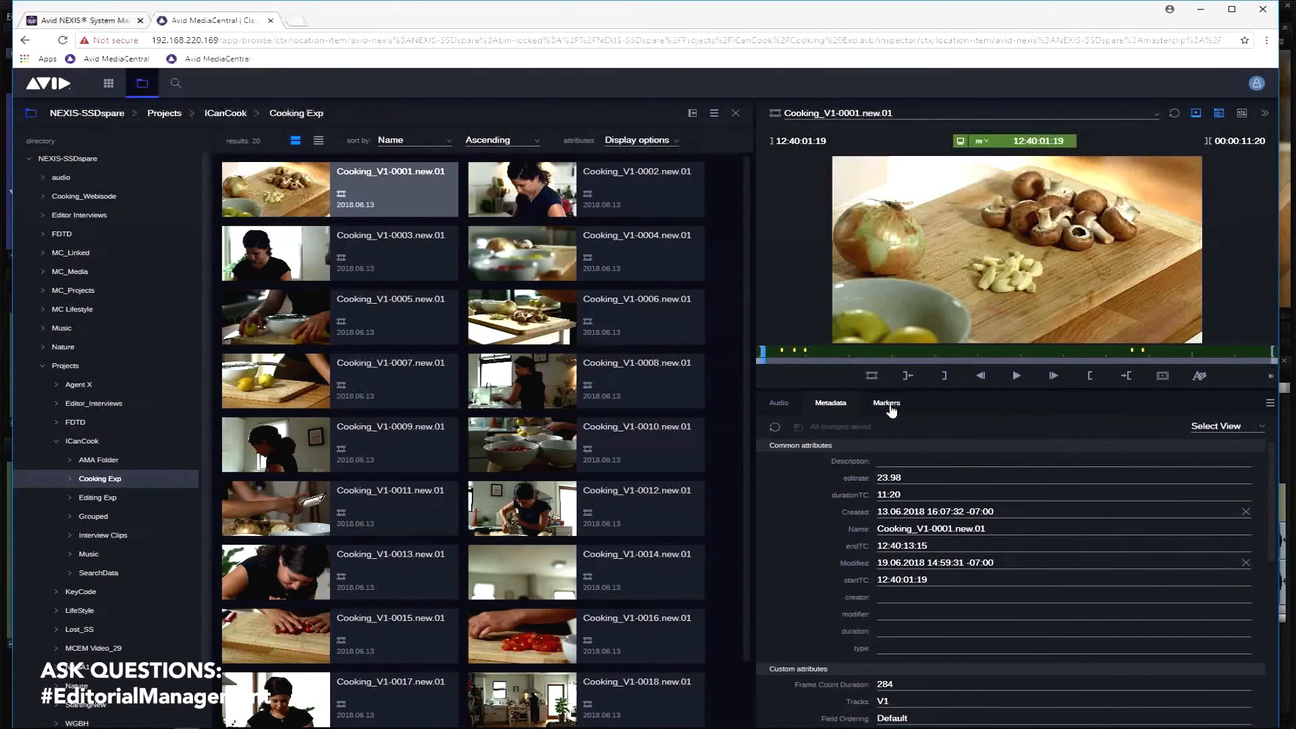
Show the marker list, load Cooking_V1-0002, and scrub to about 12:42:35 where the plastic is removed
left_click(889, 405)
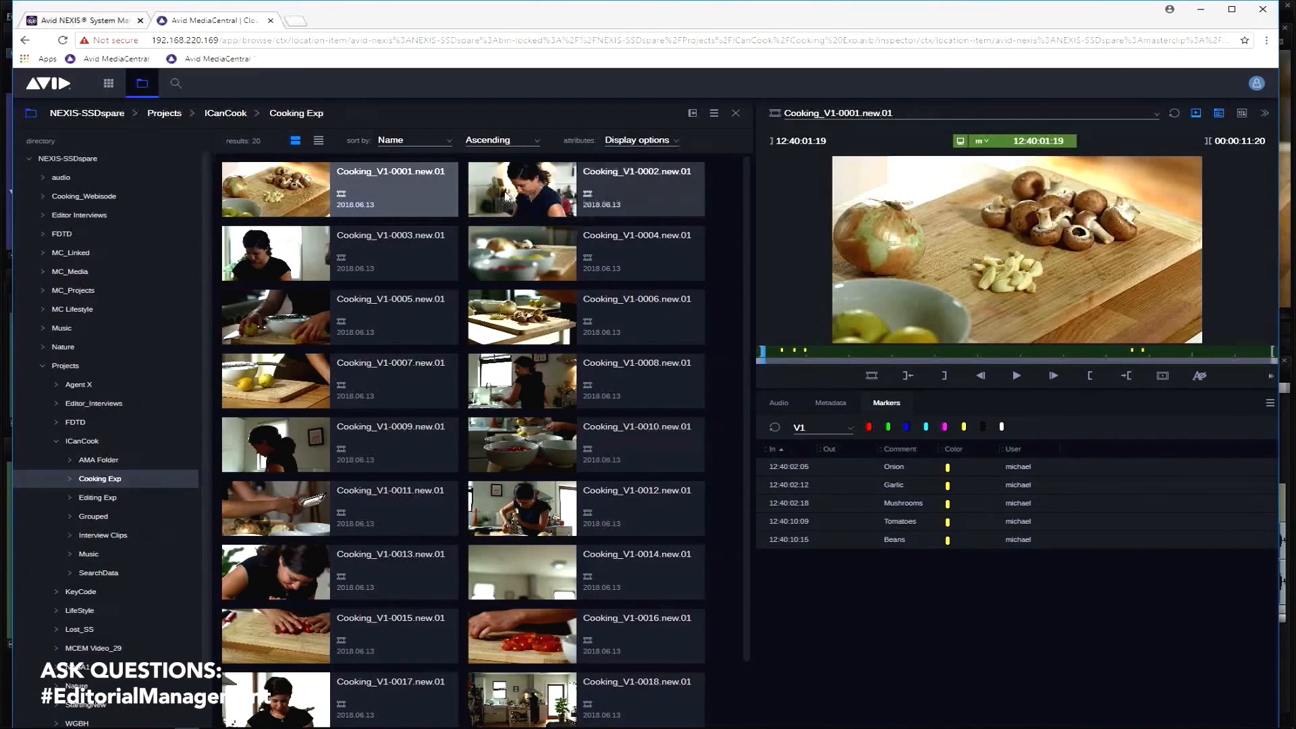
double_click(525, 192)
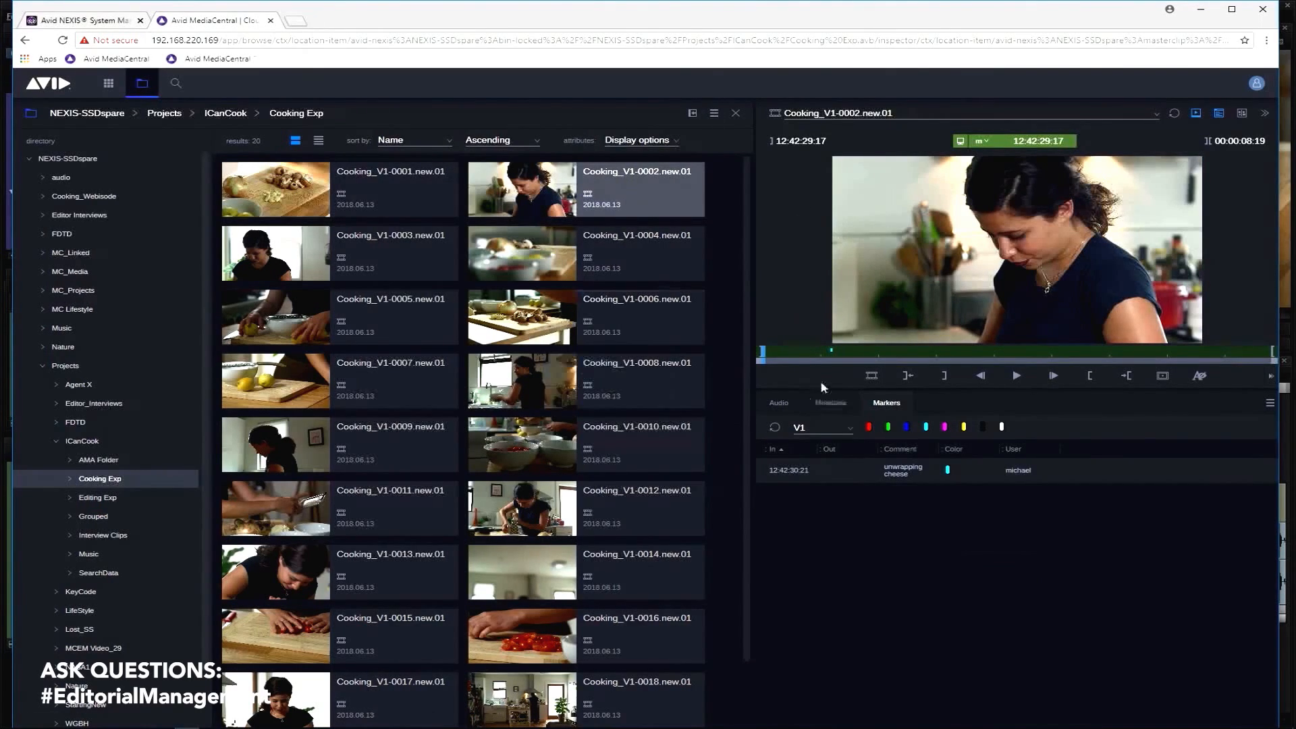
left_click_drag(825, 357, 1036, 353)
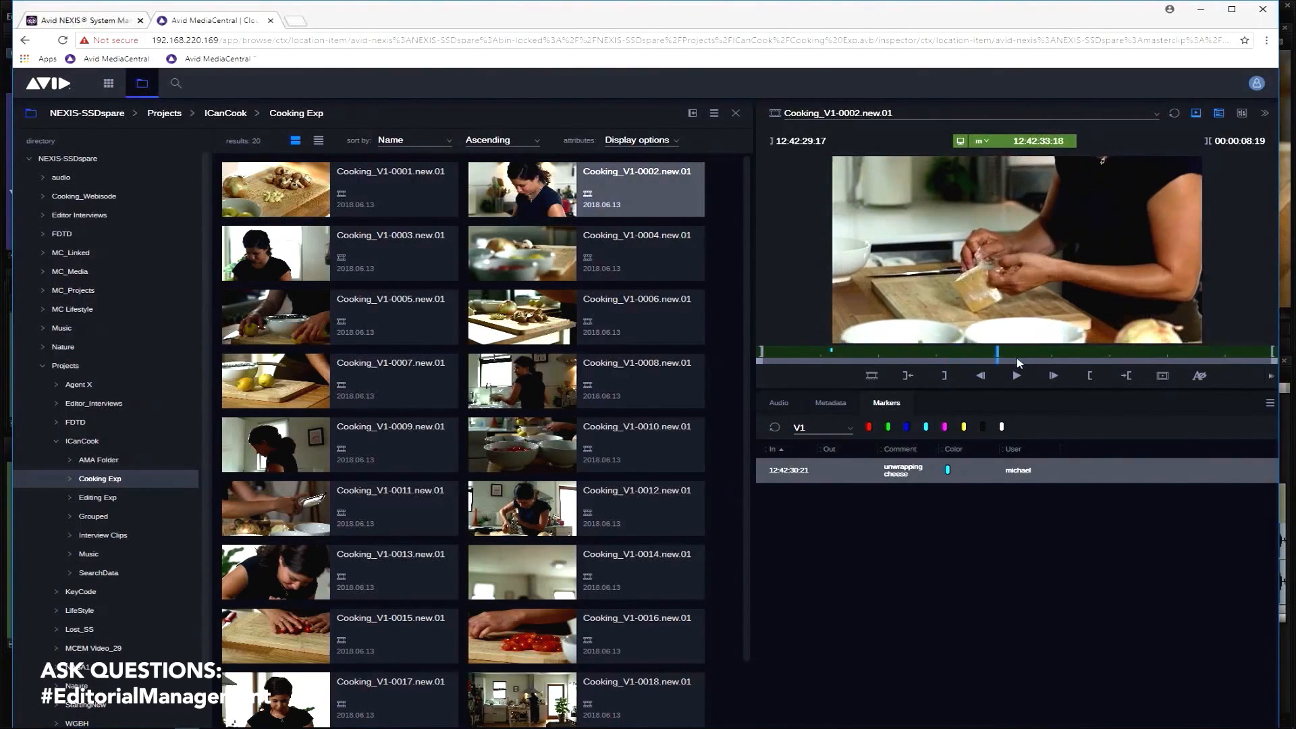
mouse_move(1034, 353)
left_mouse_down()
mouse_move(1150, 355)
mouse_move(1091, 355)
left_mouse_up()
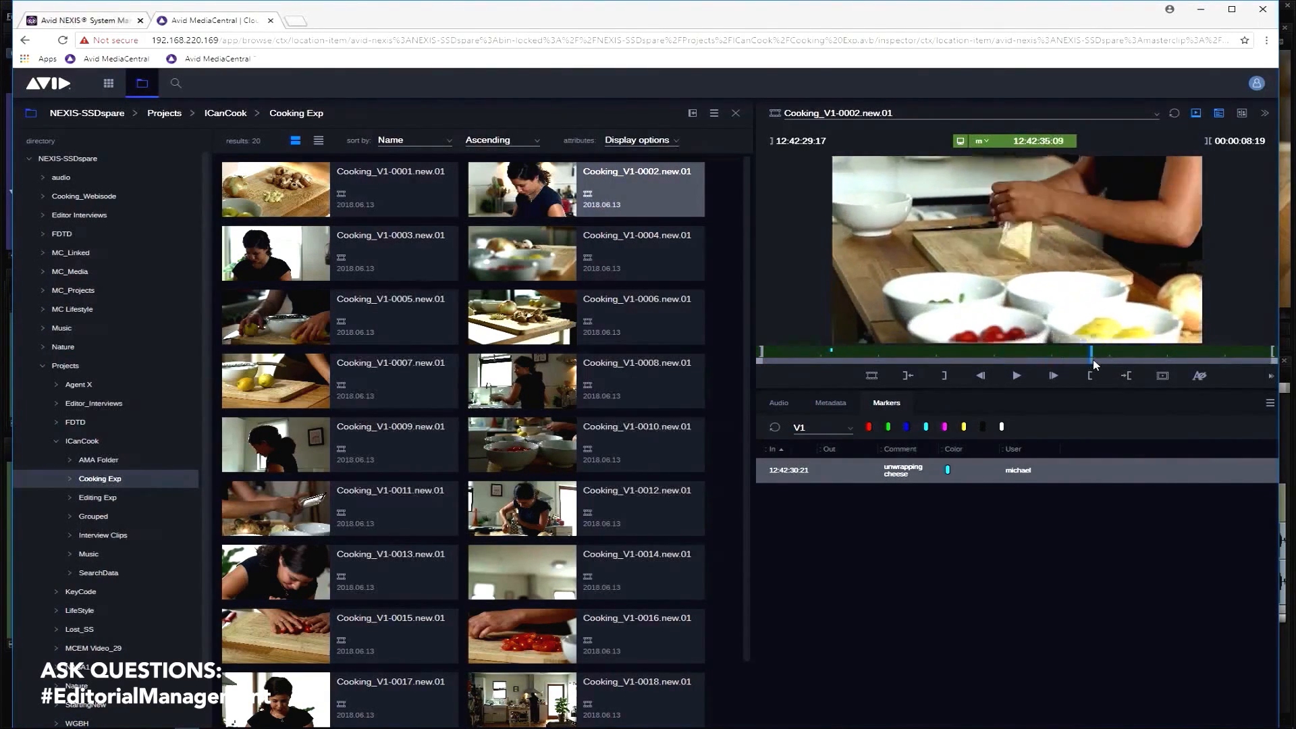
Add a magenta marker at the current frame with the comment 'removing plastic'
left_click(947, 428)
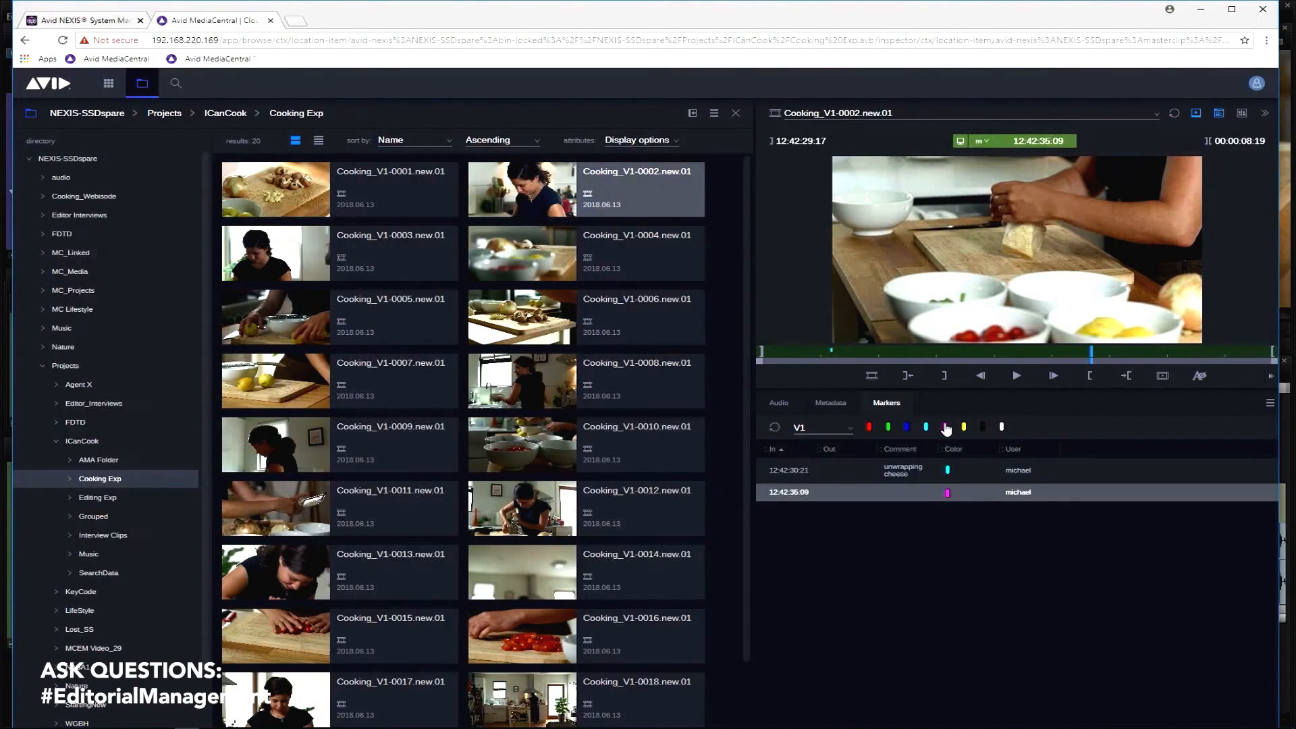
left_click(917, 473)
left_click(915, 496)
type("astic")
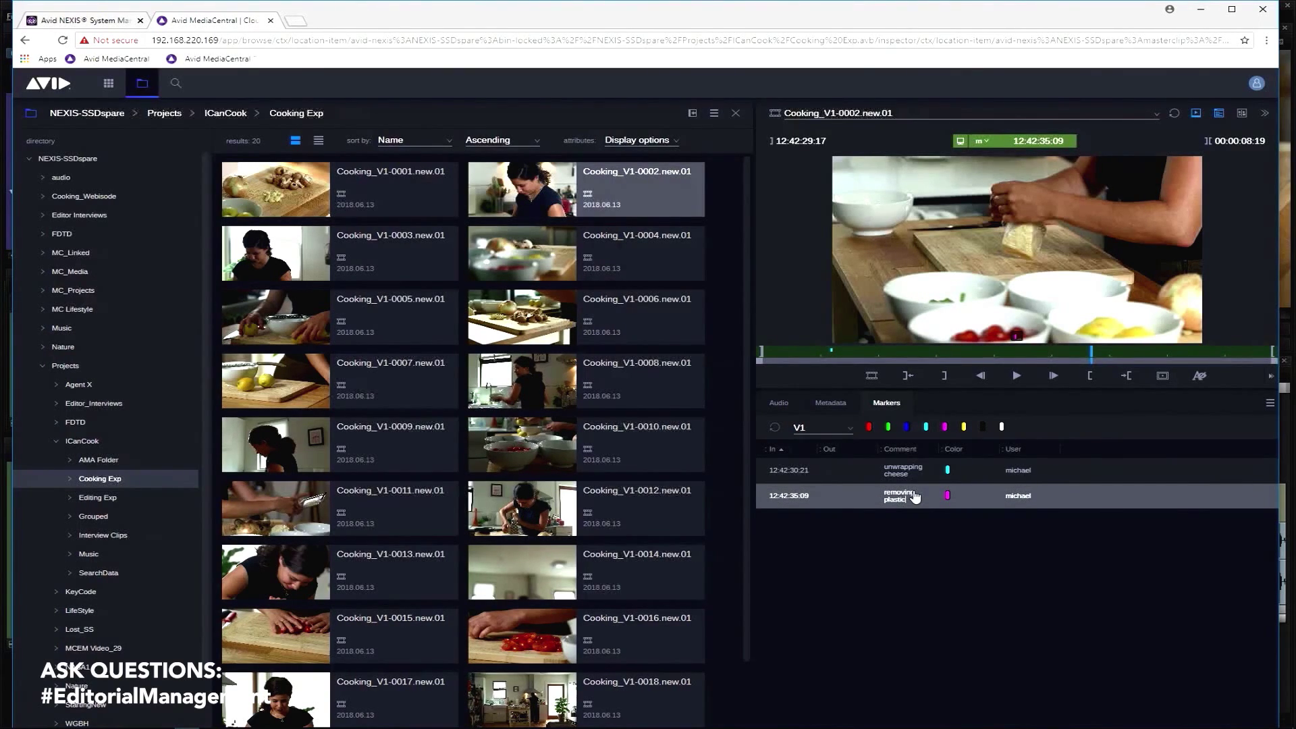
left_click(891, 559)
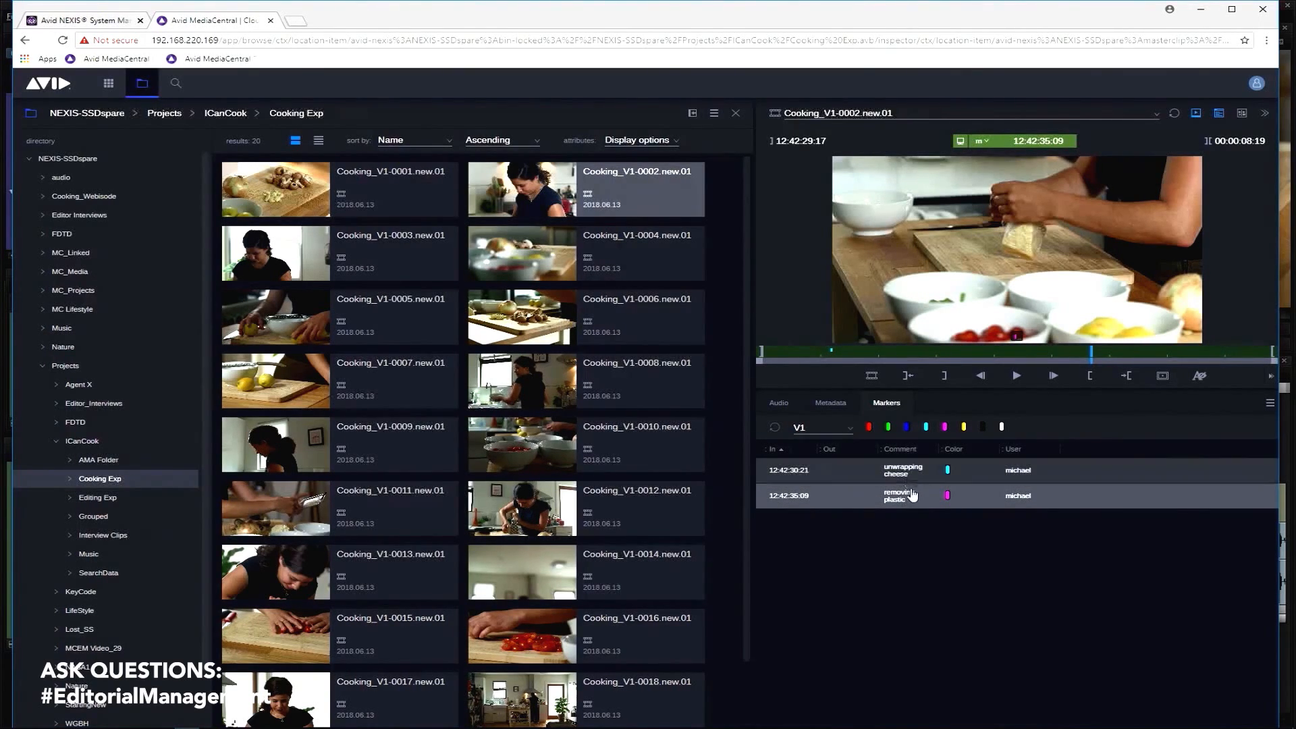
Jump between the 'unwrapping cheese' and 'removing plastic' markers to check them
left_click(927, 473)
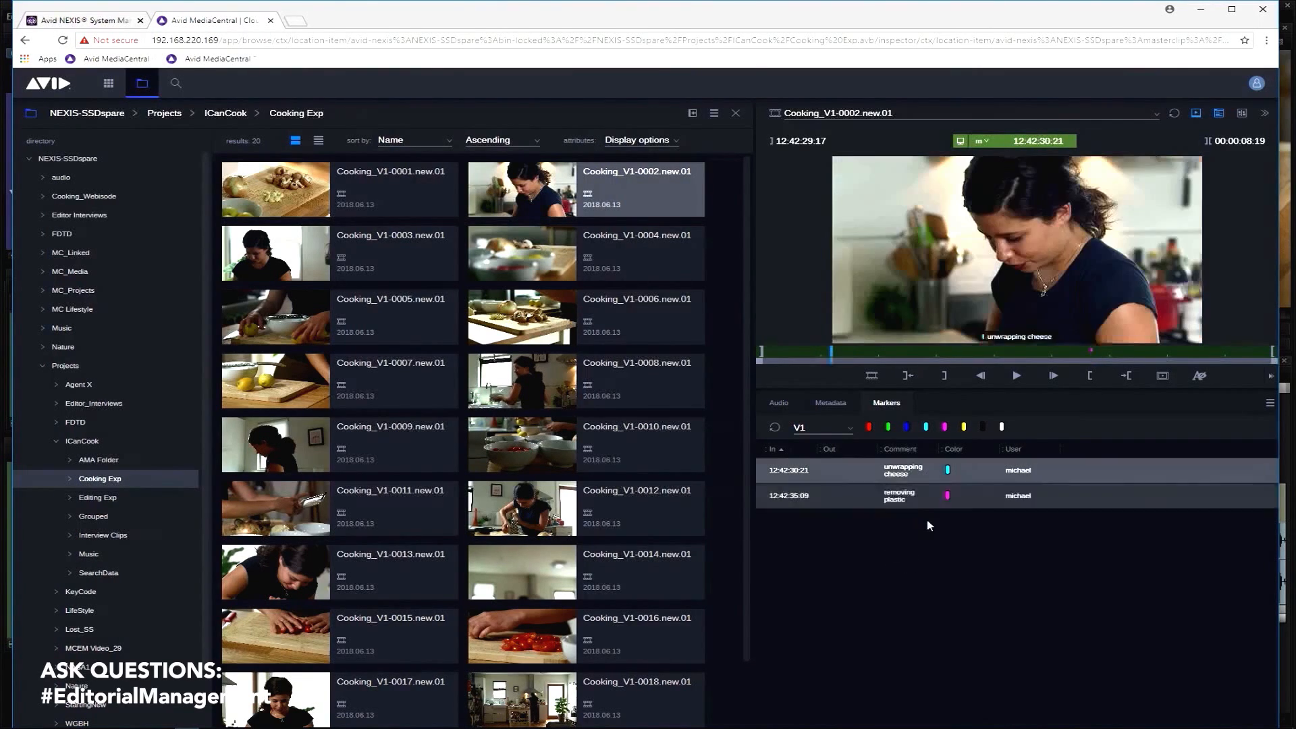
left_click(947, 472)
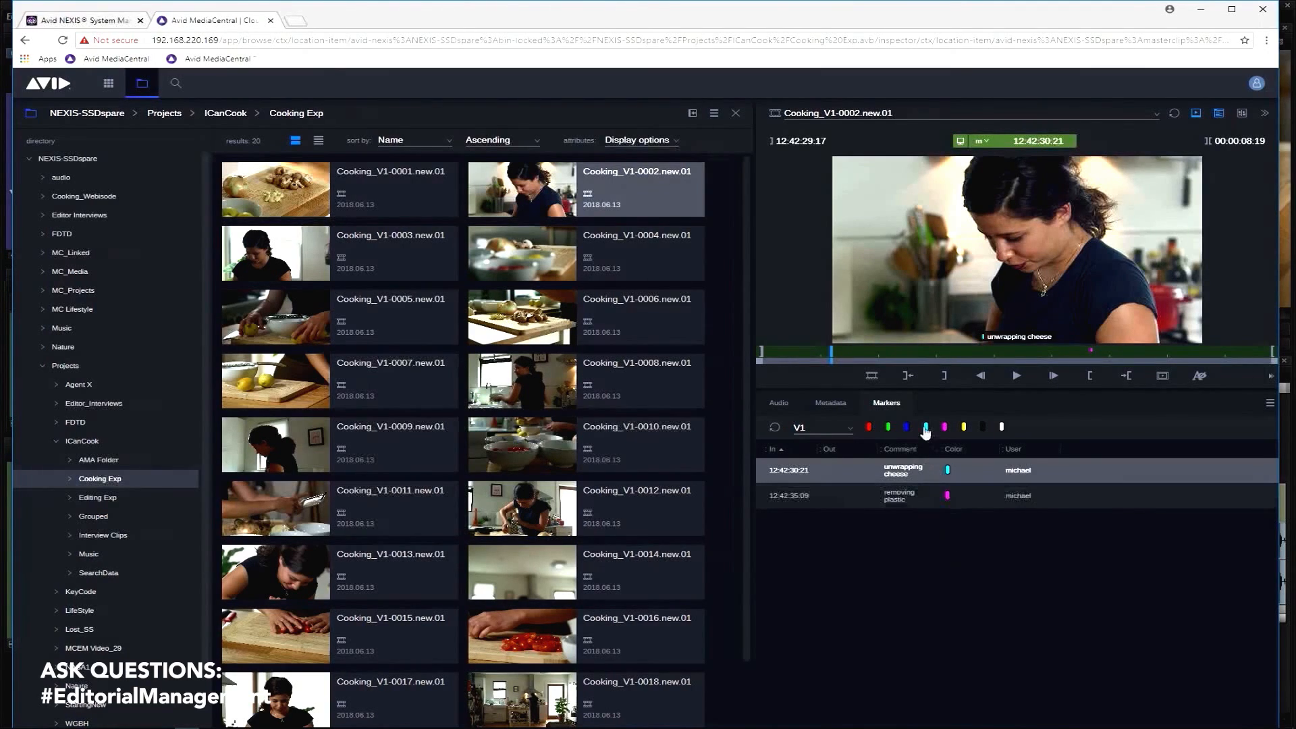
left_click(983, 495)
Preview Cooking_V1-0007 and then Cooking_V1-0014, stopping playback
double_click(282, 382)
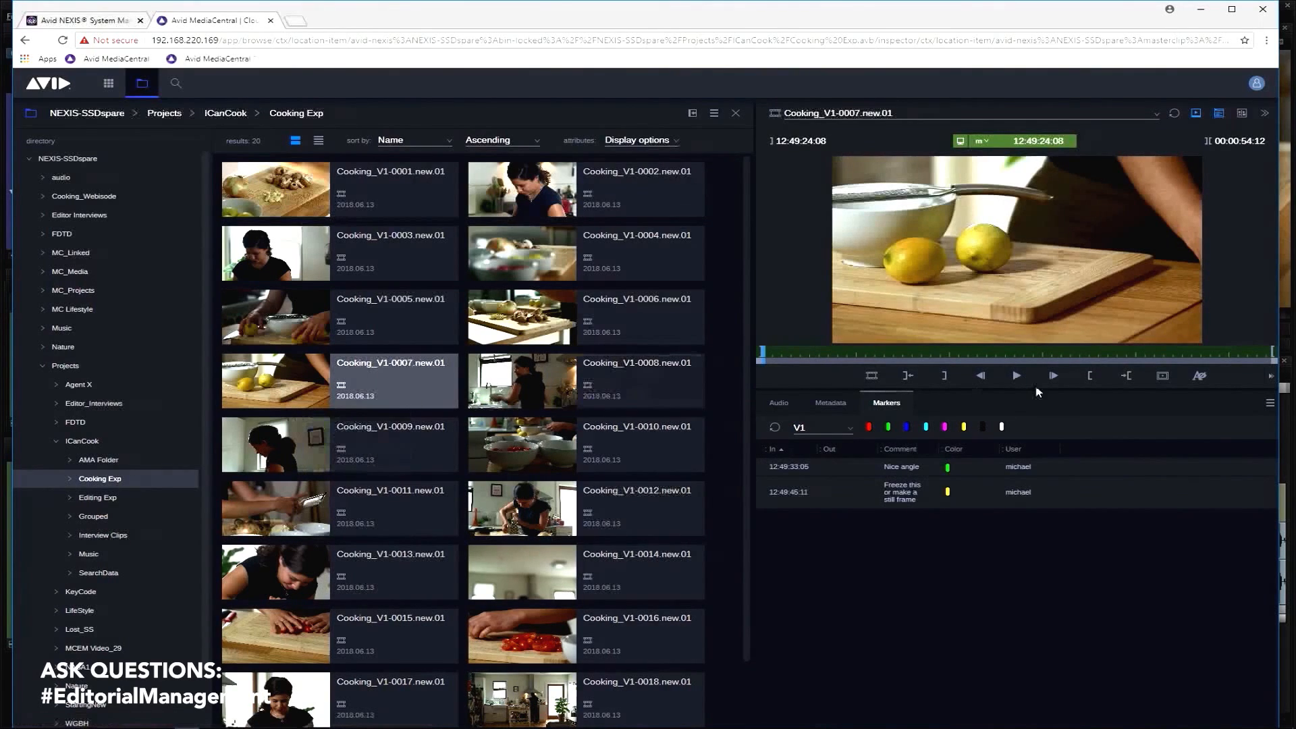
double_click(555, 580)
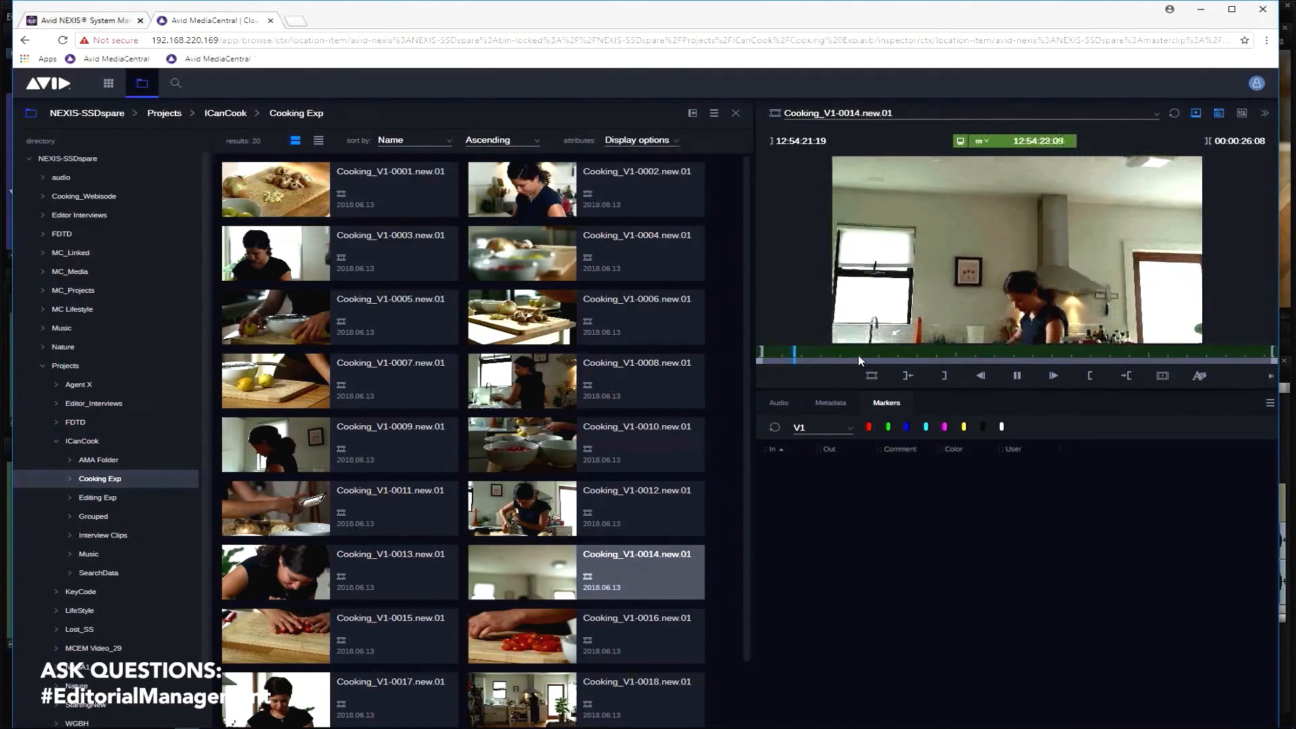
key("space")
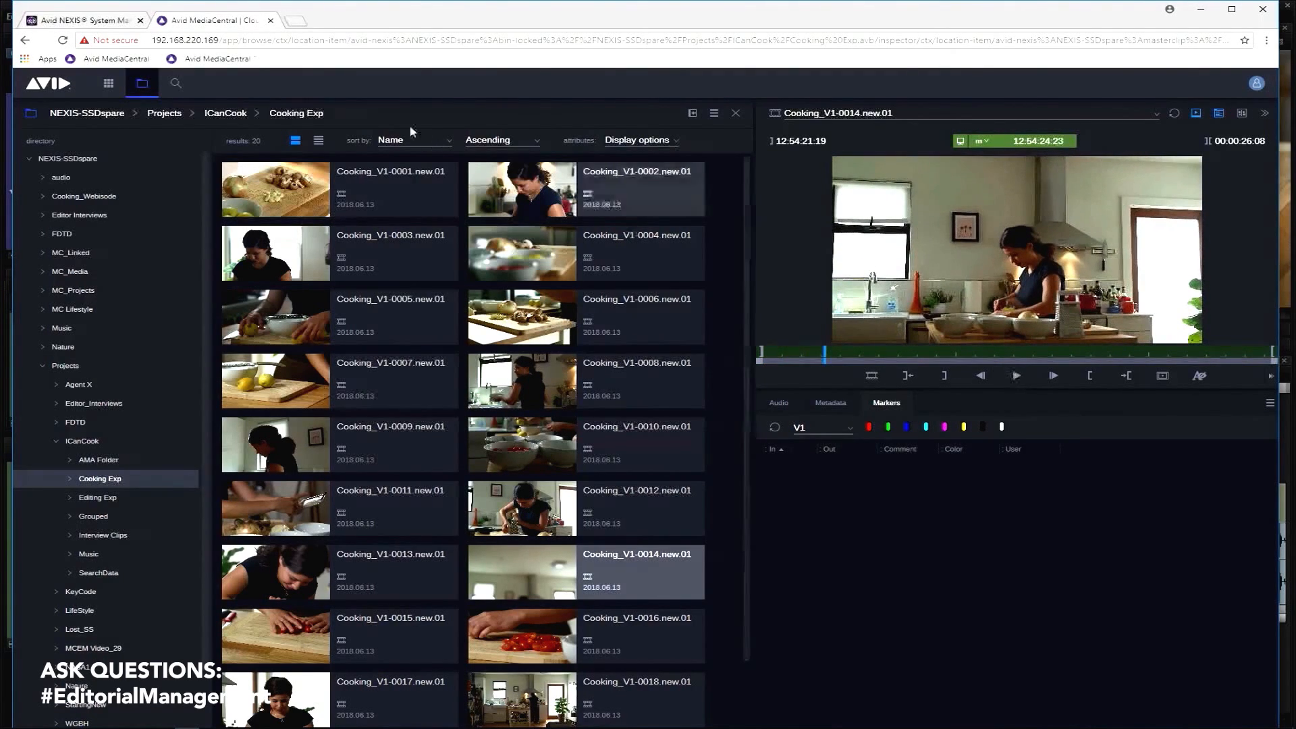
Search the media for 'clients' and load Marlene 2 Wide.new.01 into the player
left_click(175, 84)
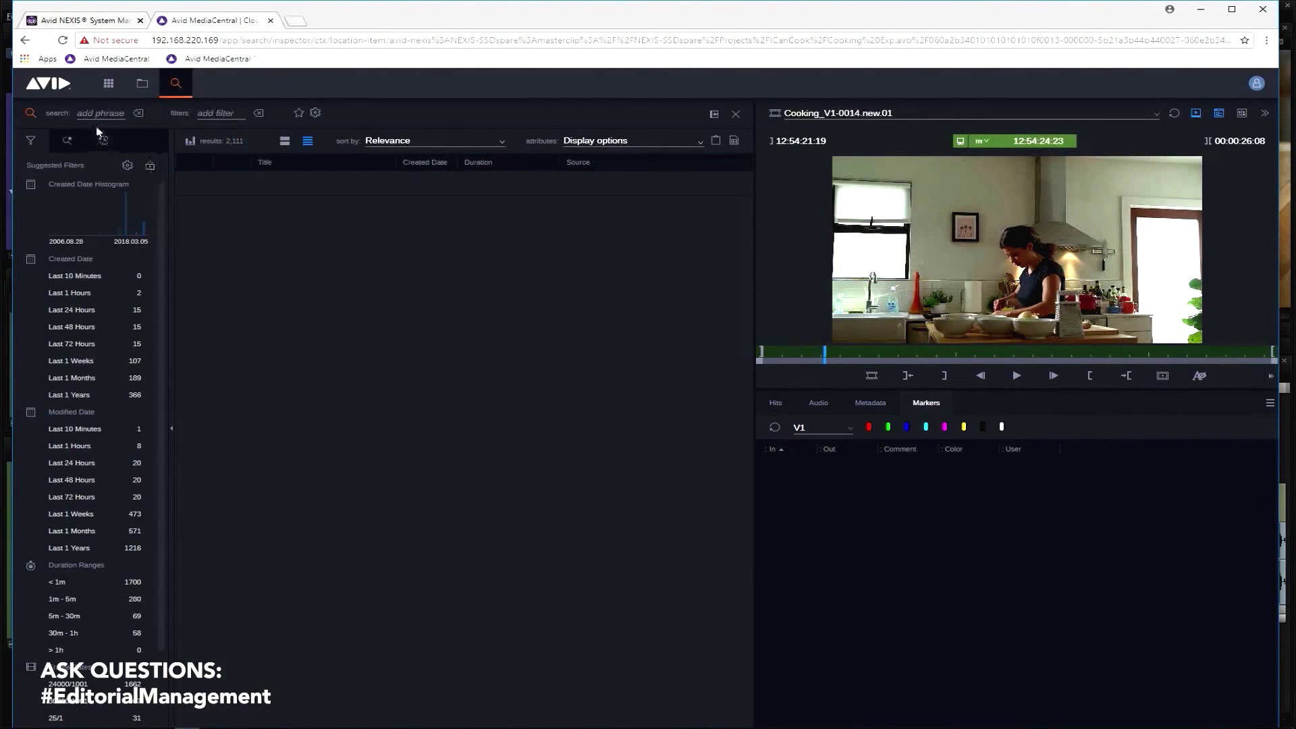
left_click(100, 112)
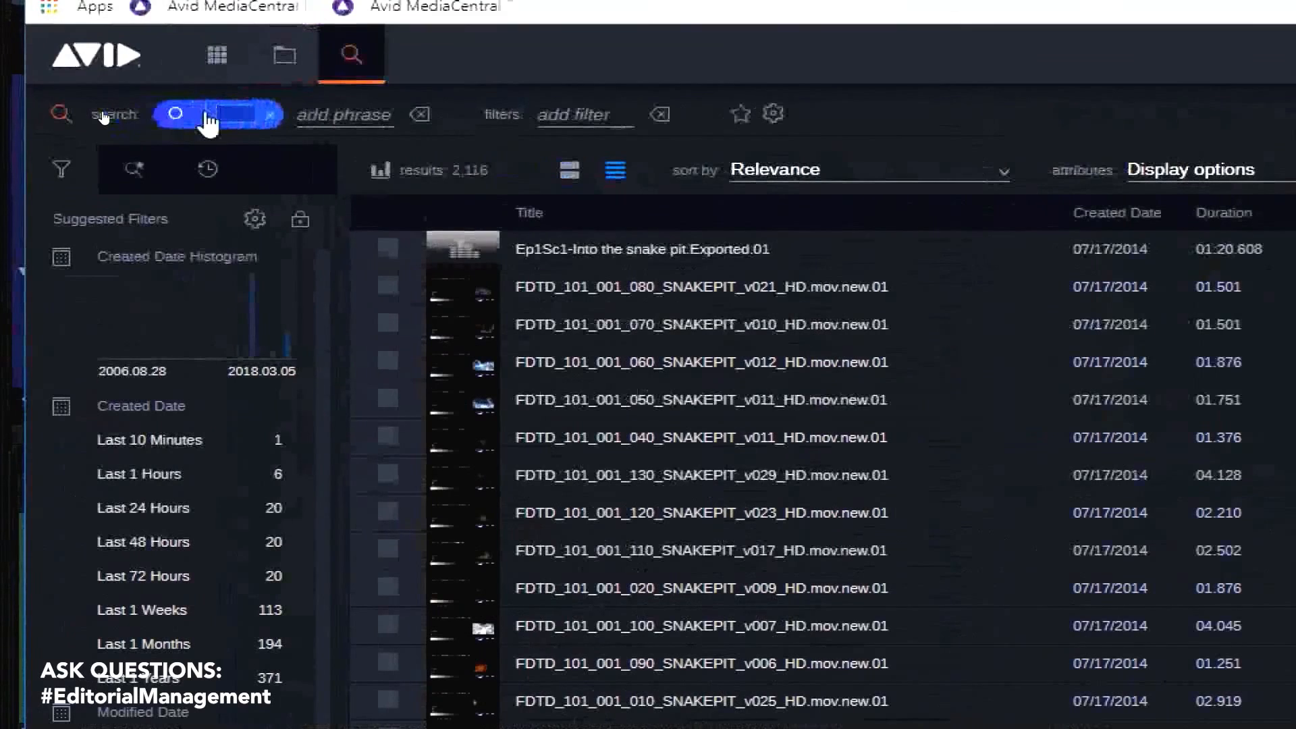
type("client")
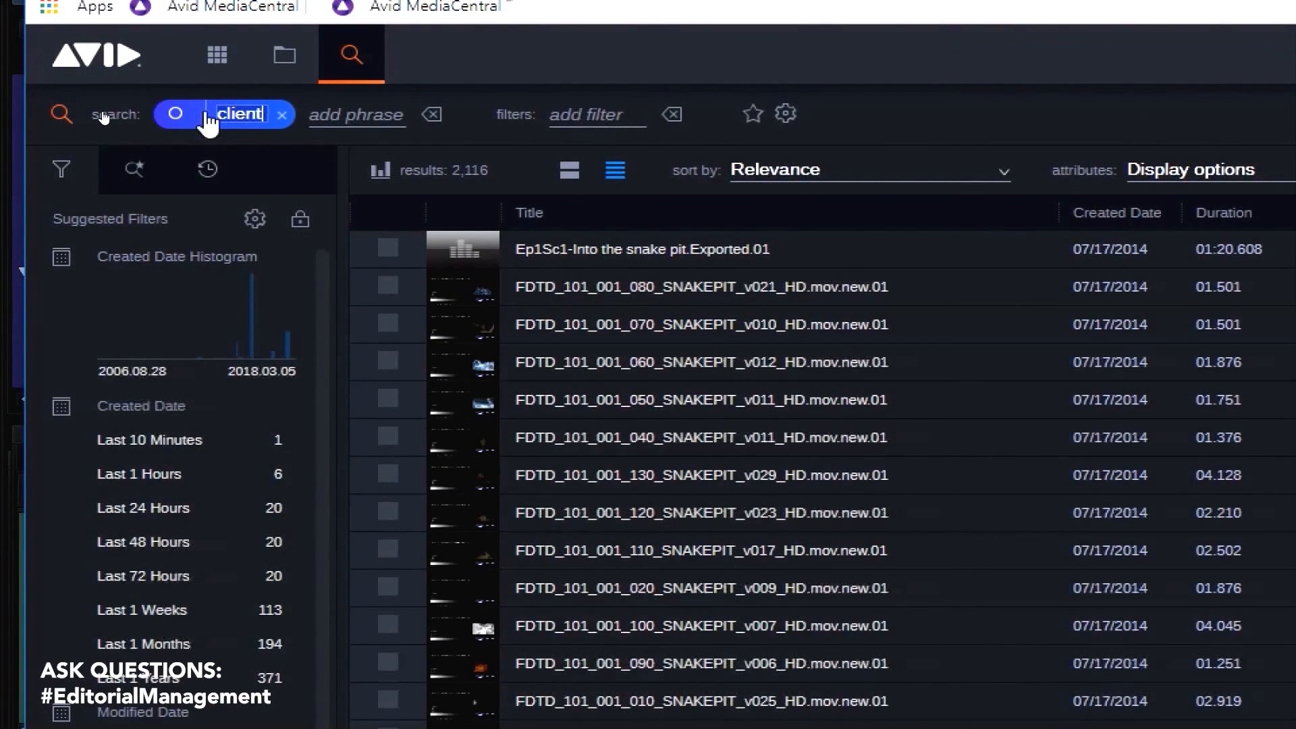
type("s")
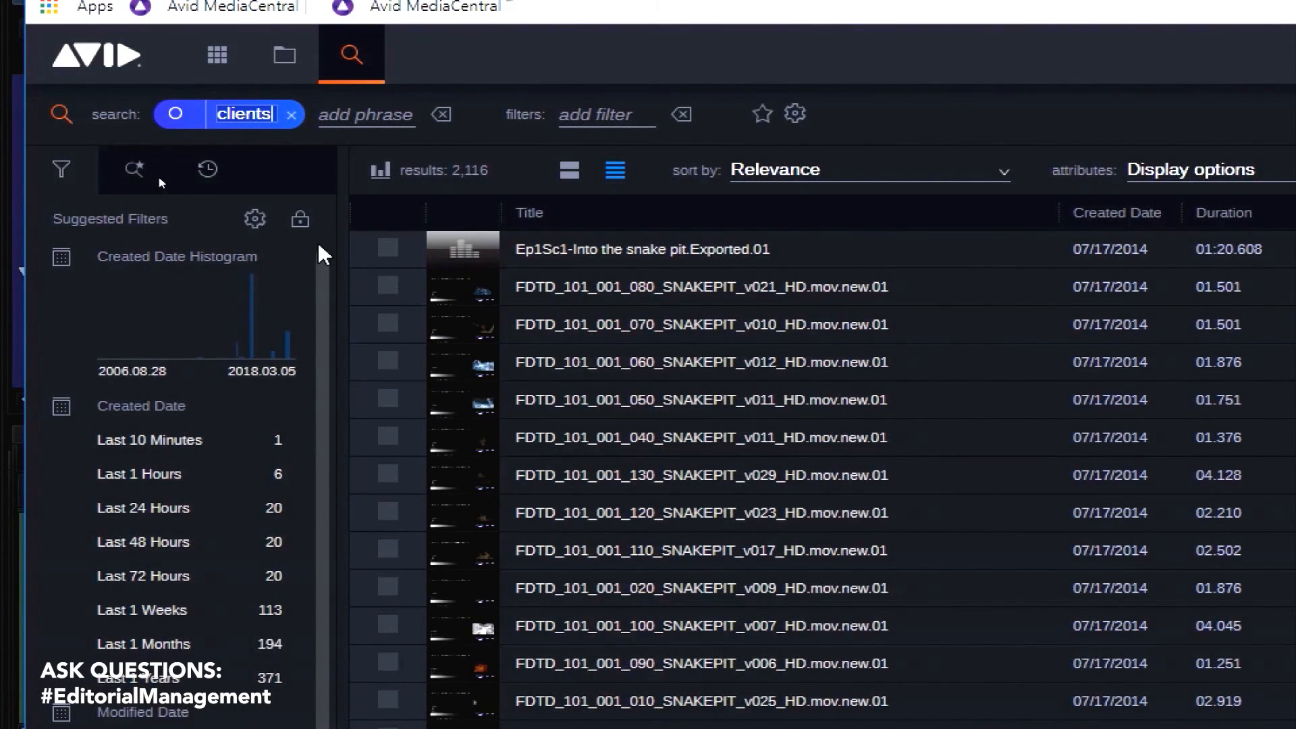
left_click(209, 171)
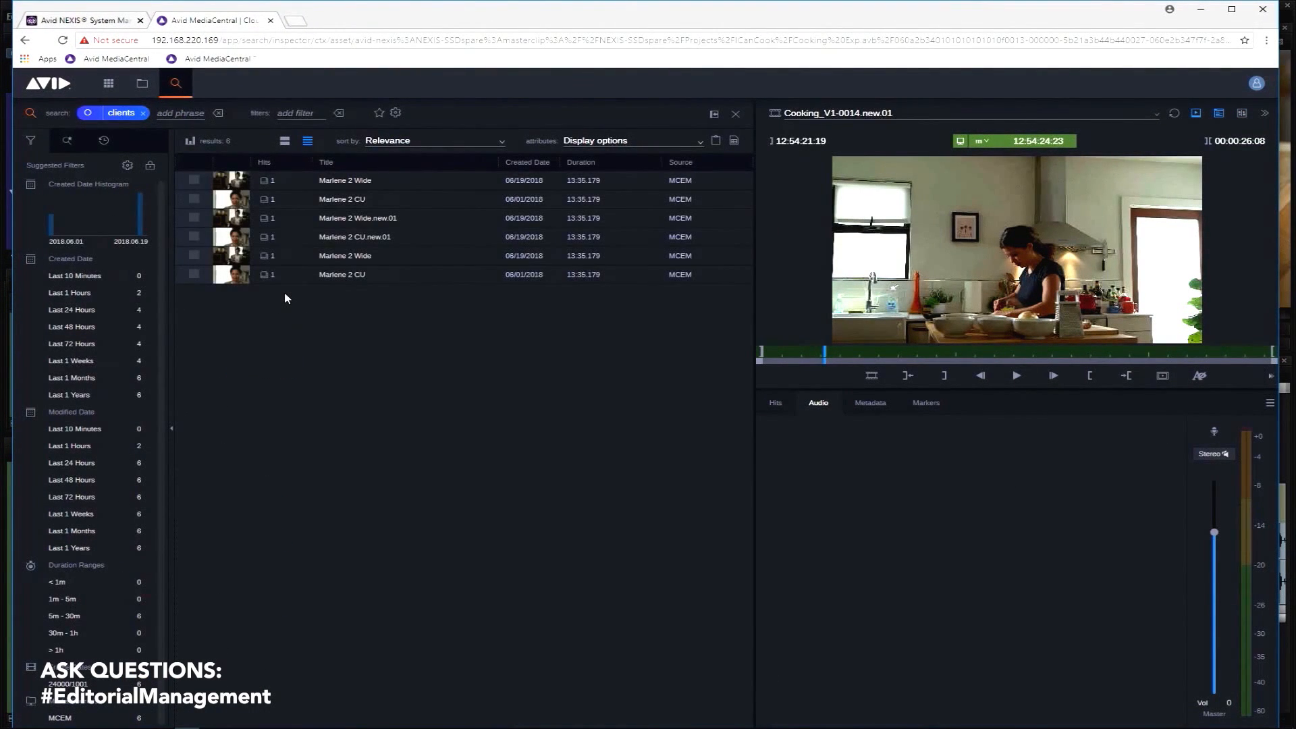
double_click(233, 216)
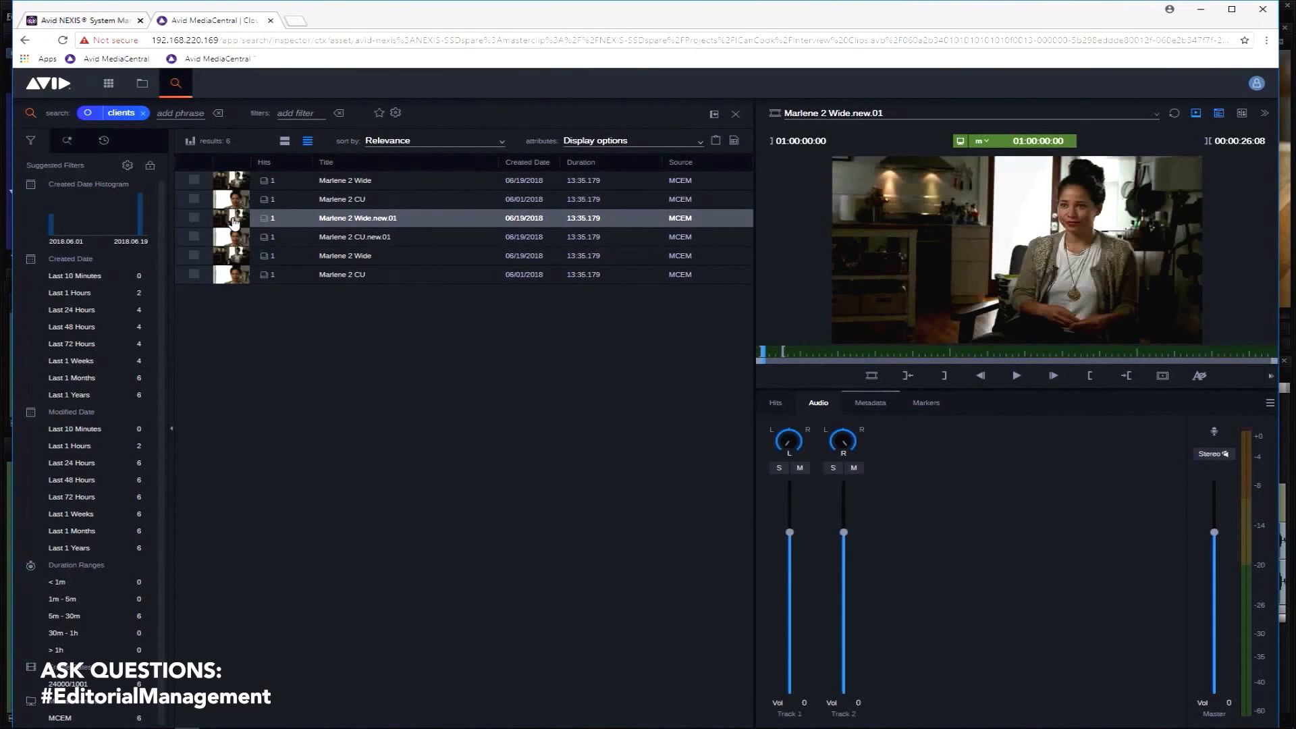
Jump to the 'Work with Private and Corporate clients' marker, play from it, then pause
left_click(927, 404)
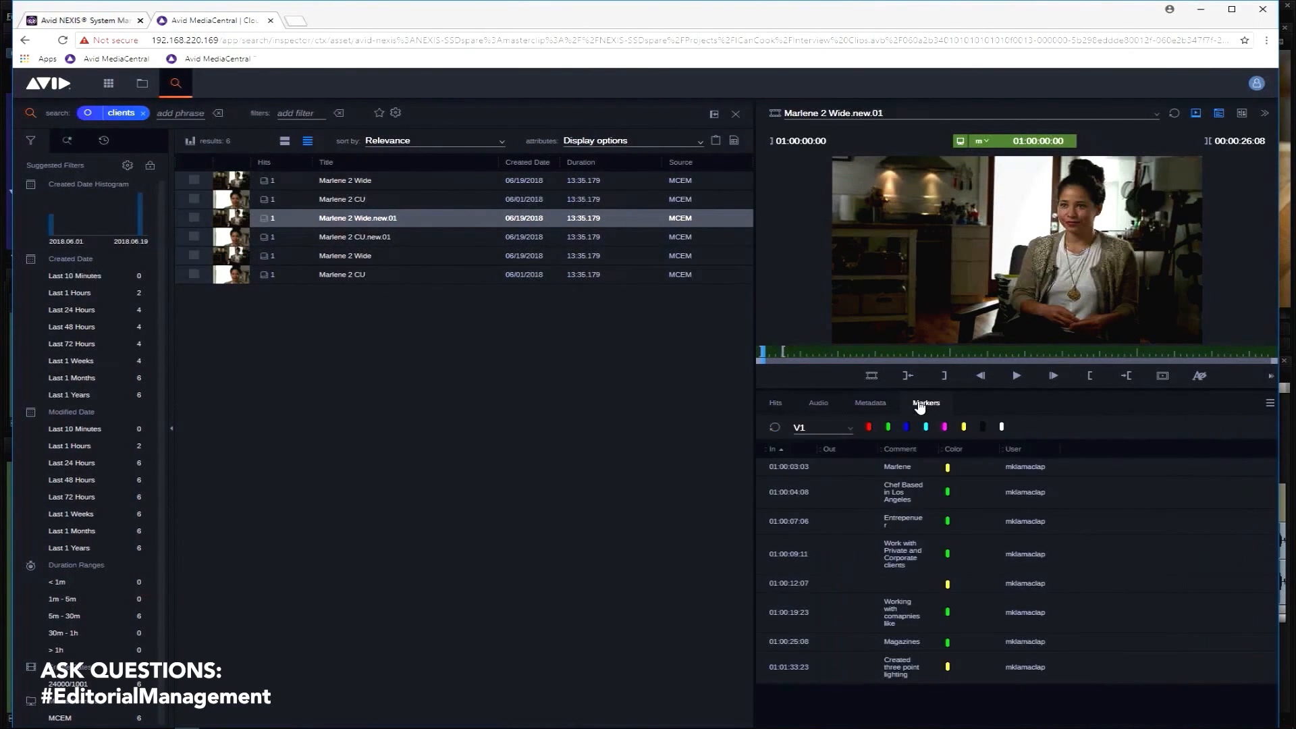
left_click(920, 555)
left_click_drag(938, 453, 979, 452)
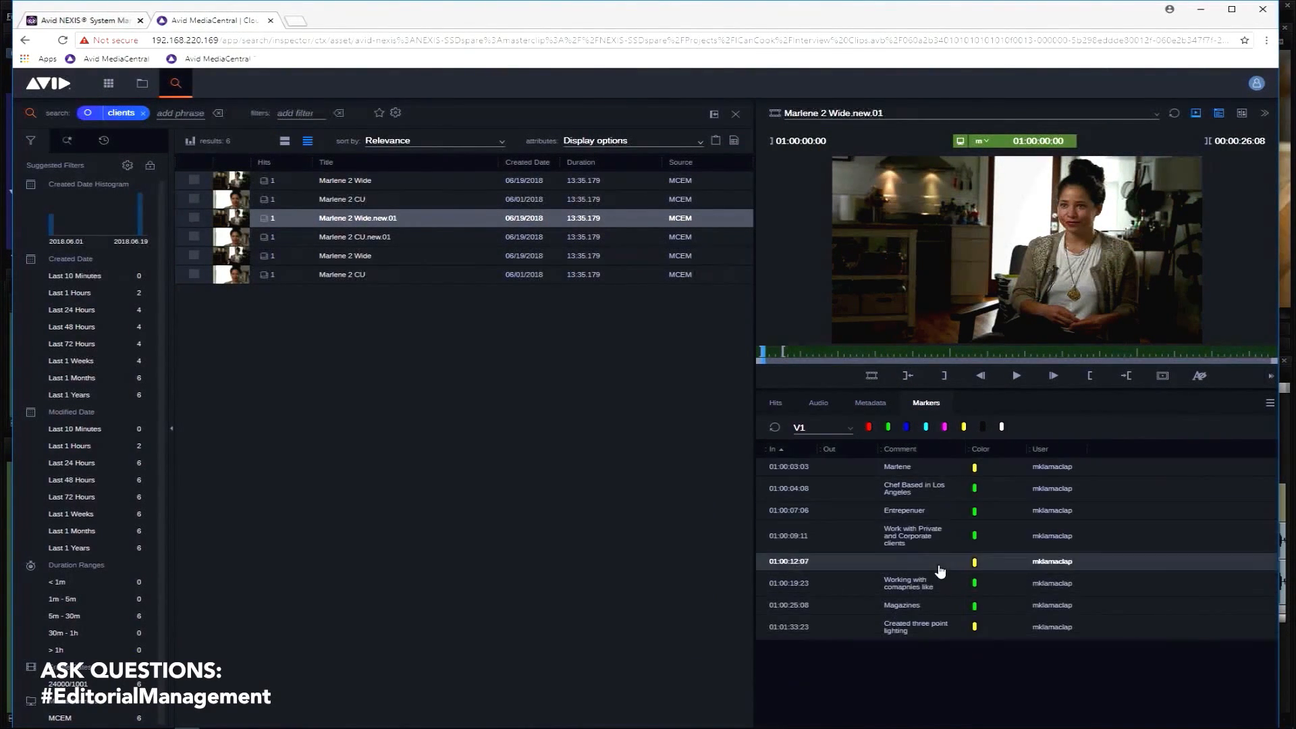
left_click(919, 538)
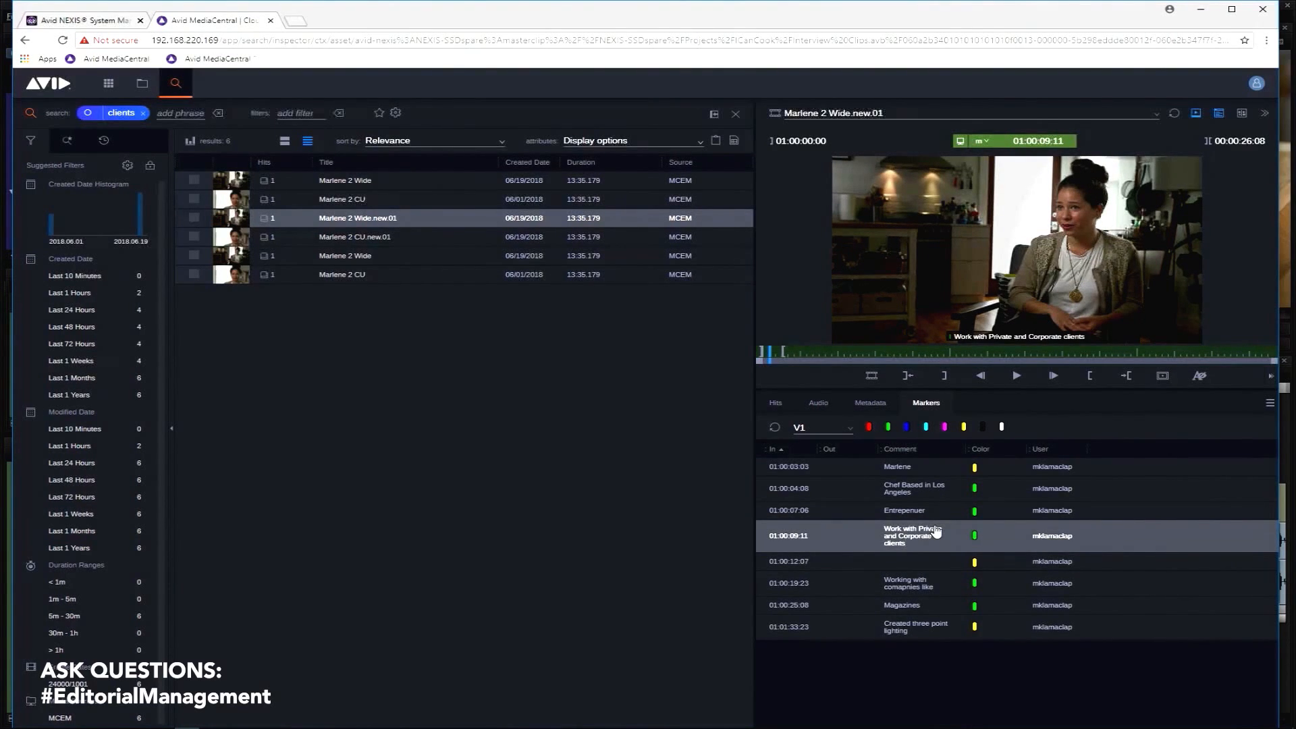
left_click(1018, 377)
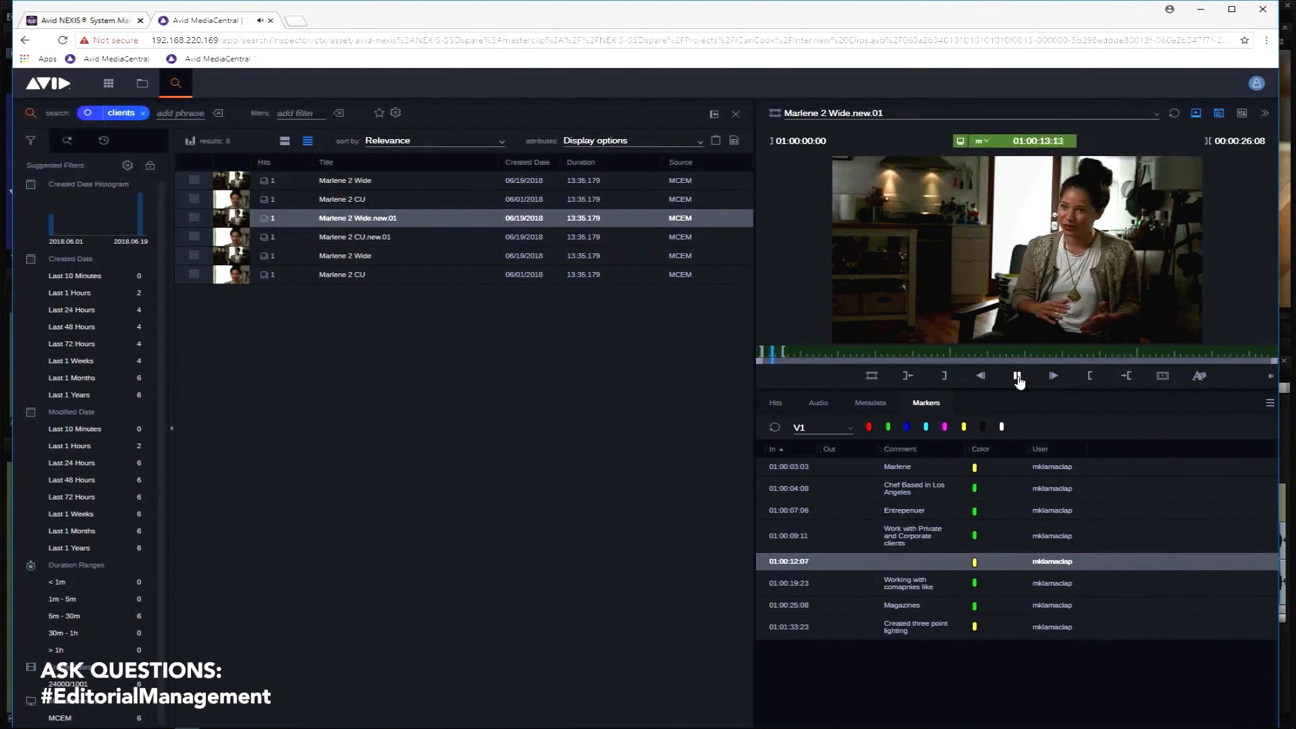
left_click(1018, 377)
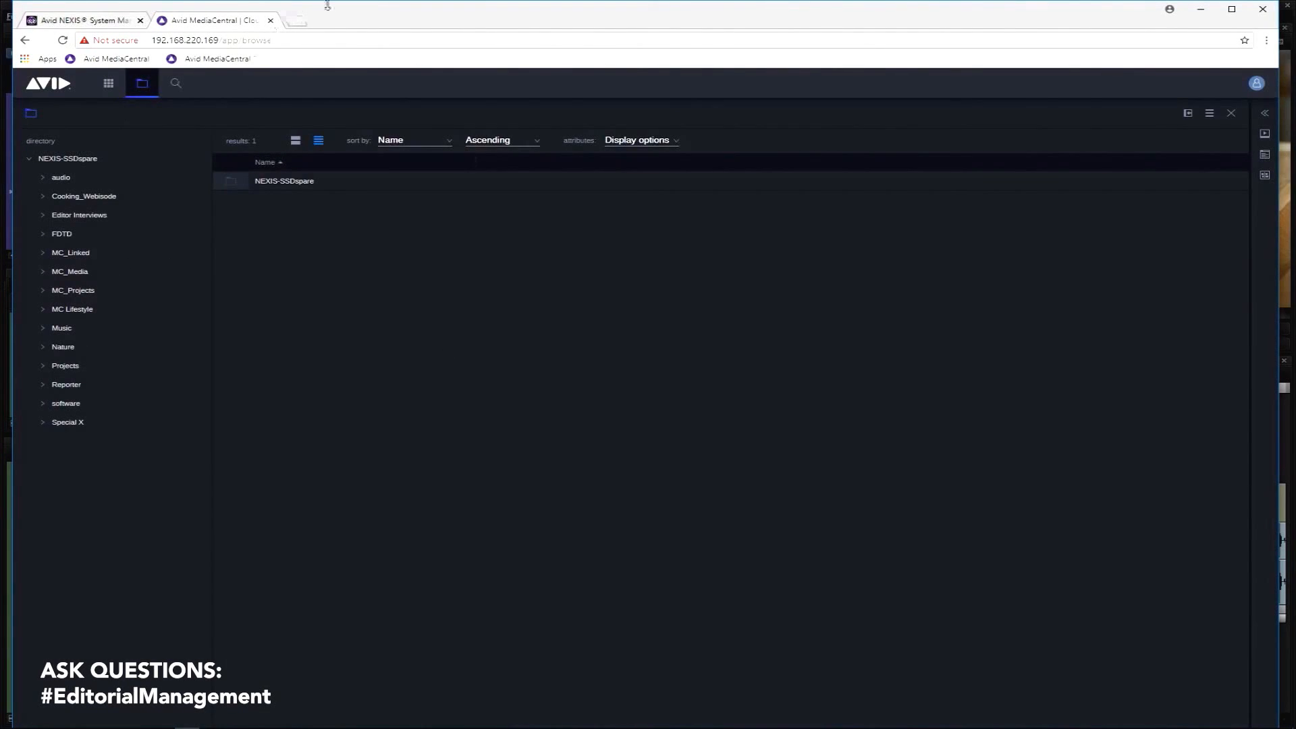
Show the ICanCook folder under Projects with its contents as thumbnail cards
left_click(44, 366)
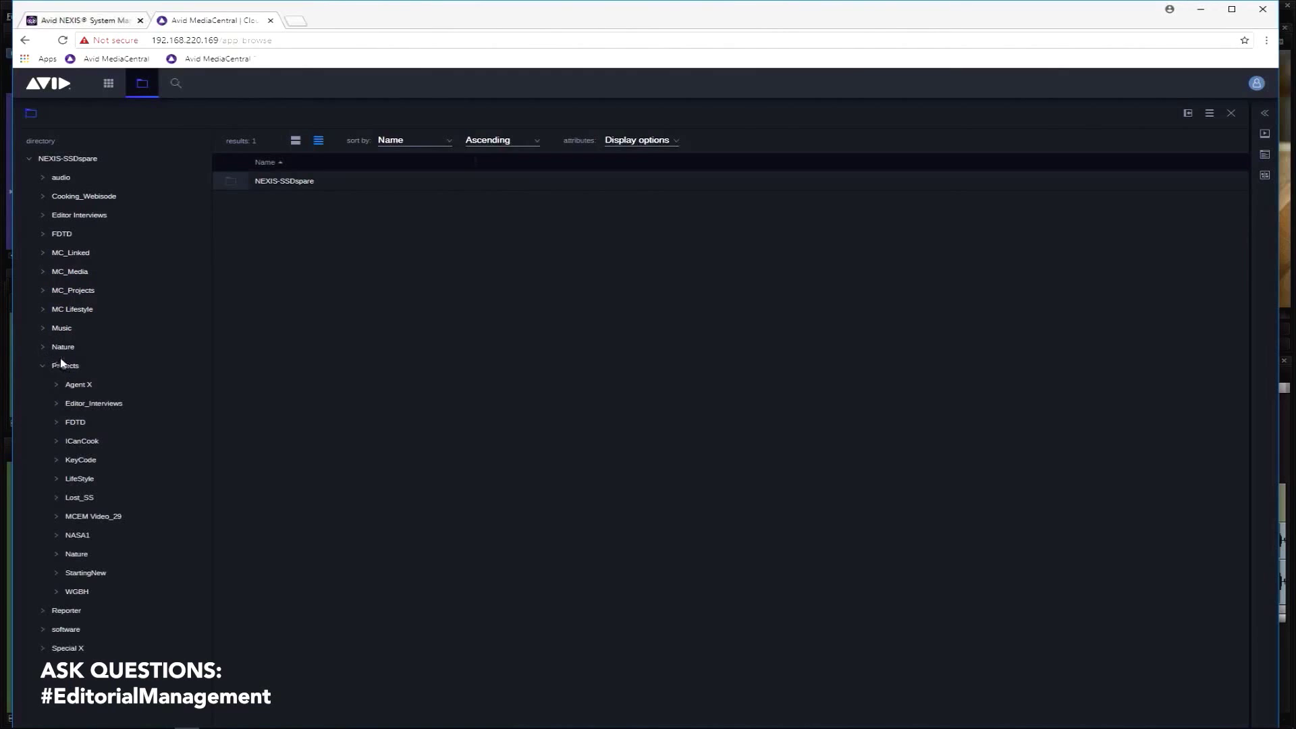
left_click(81, 443)
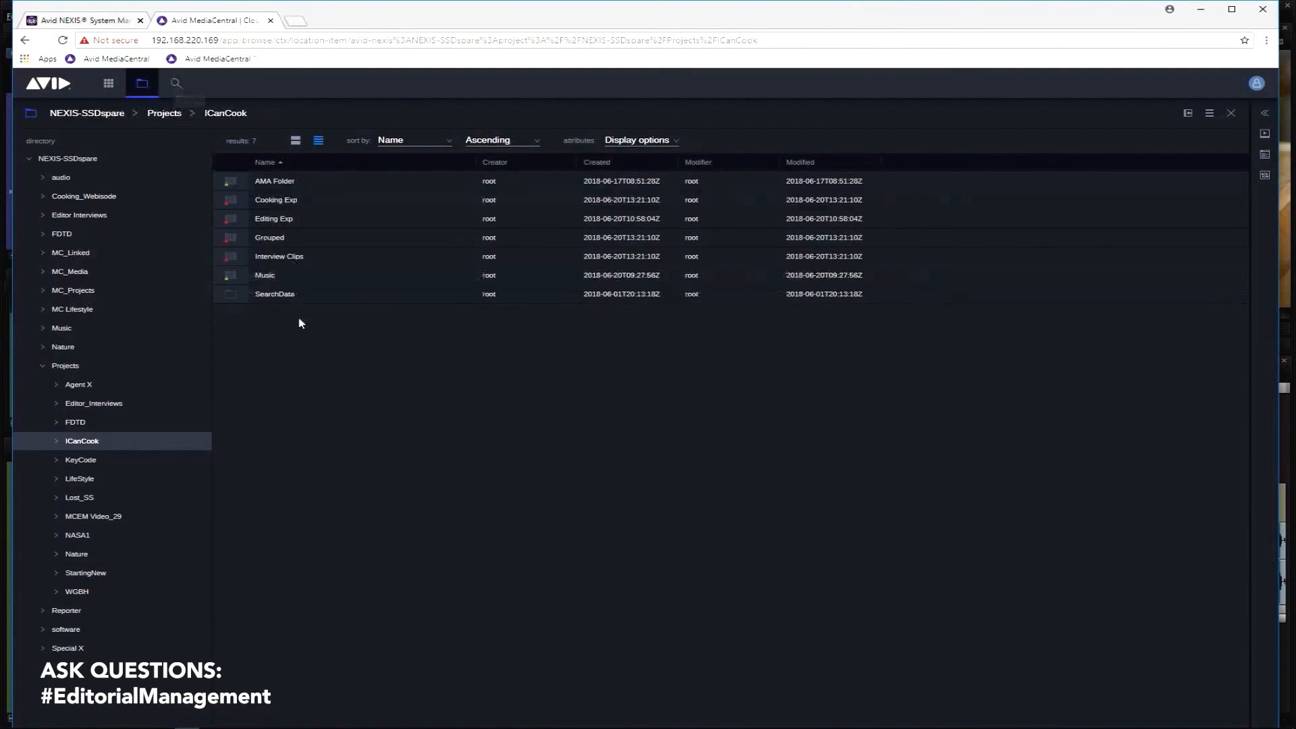
left_click(296, 139)
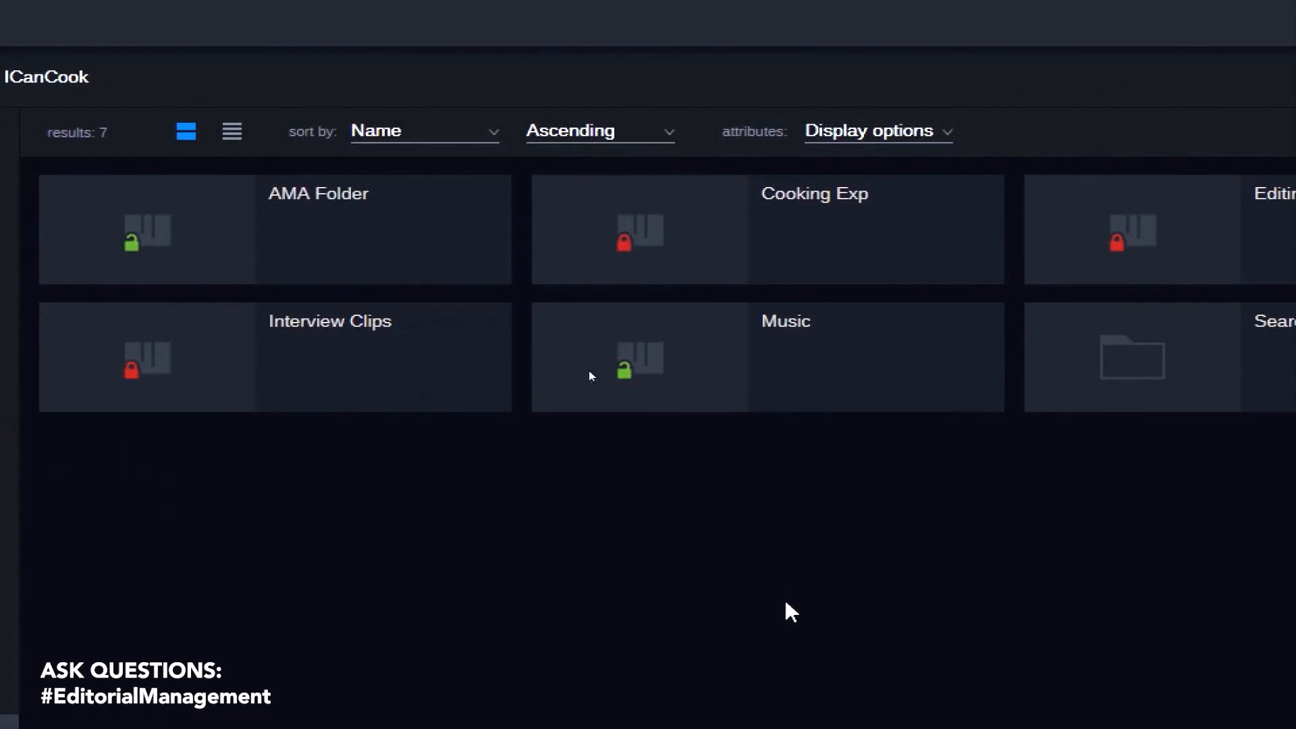
Create a new bin named Day5 inside the ICanCook project folder
right_click(615, 453)
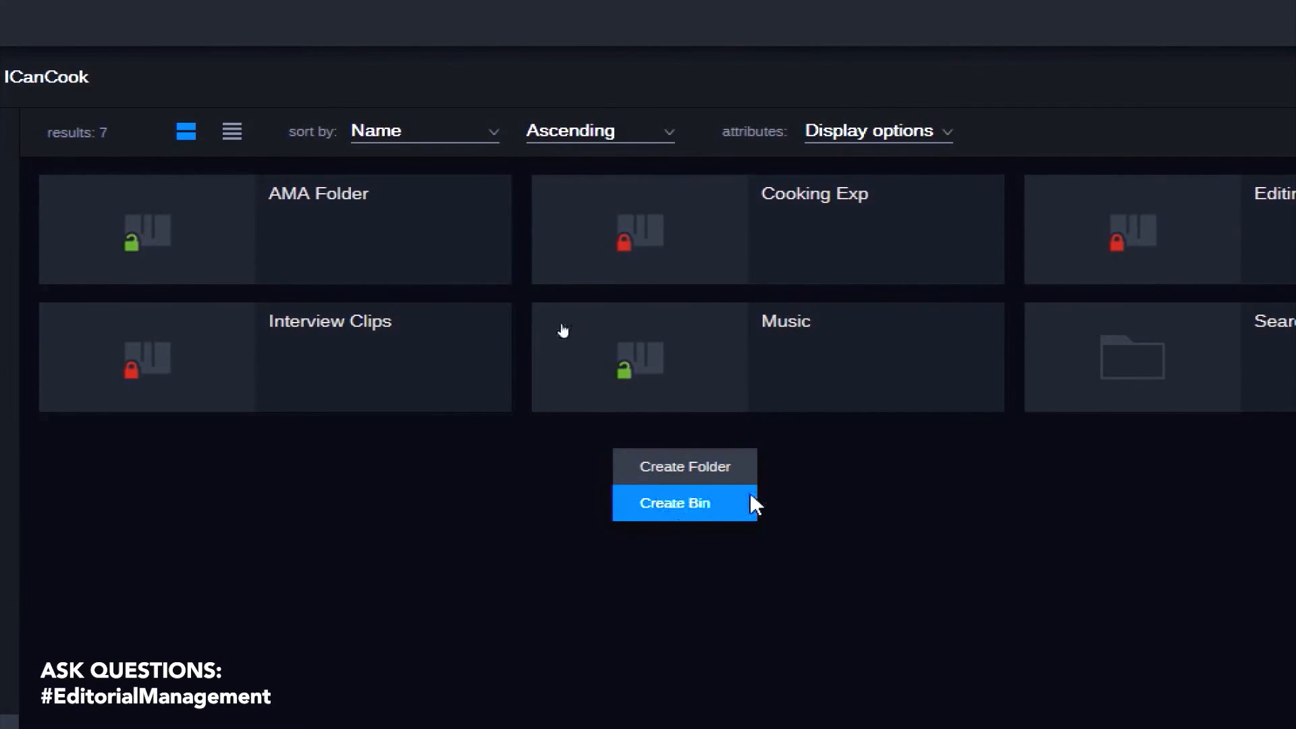
left_click(692, 512)
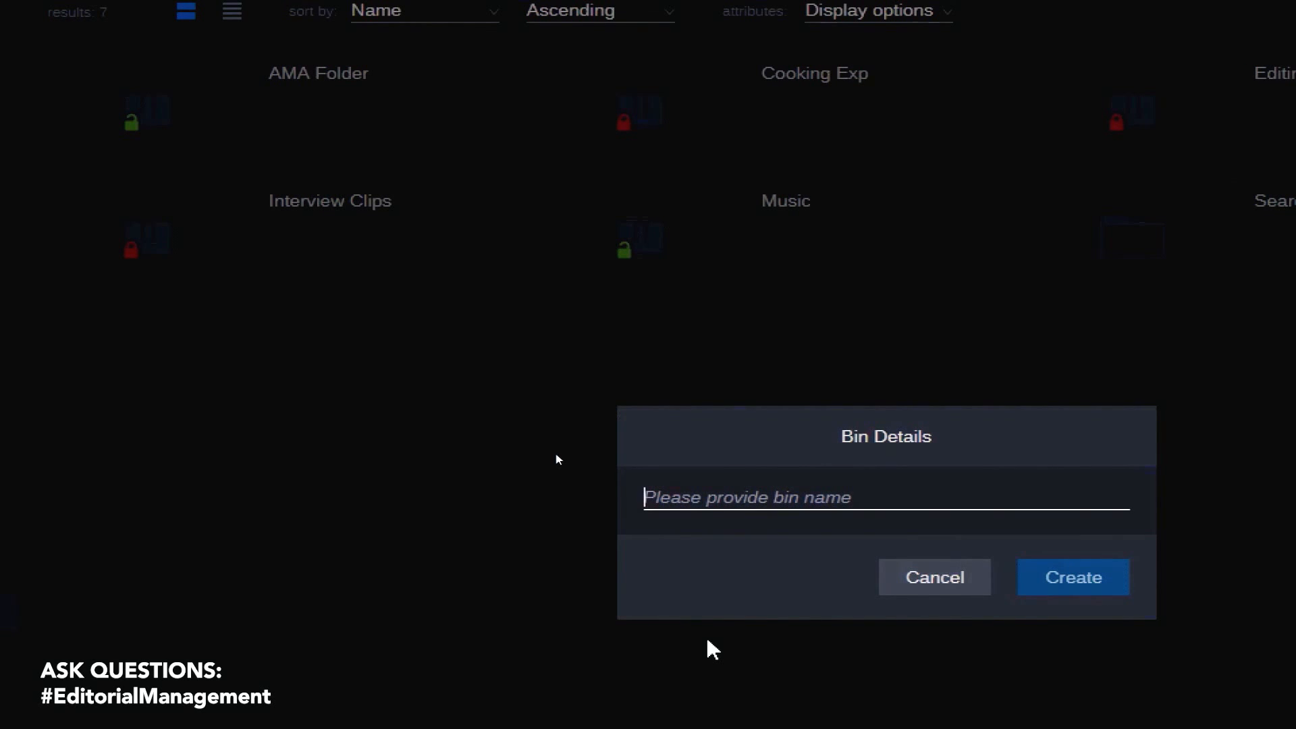
type("Day5")
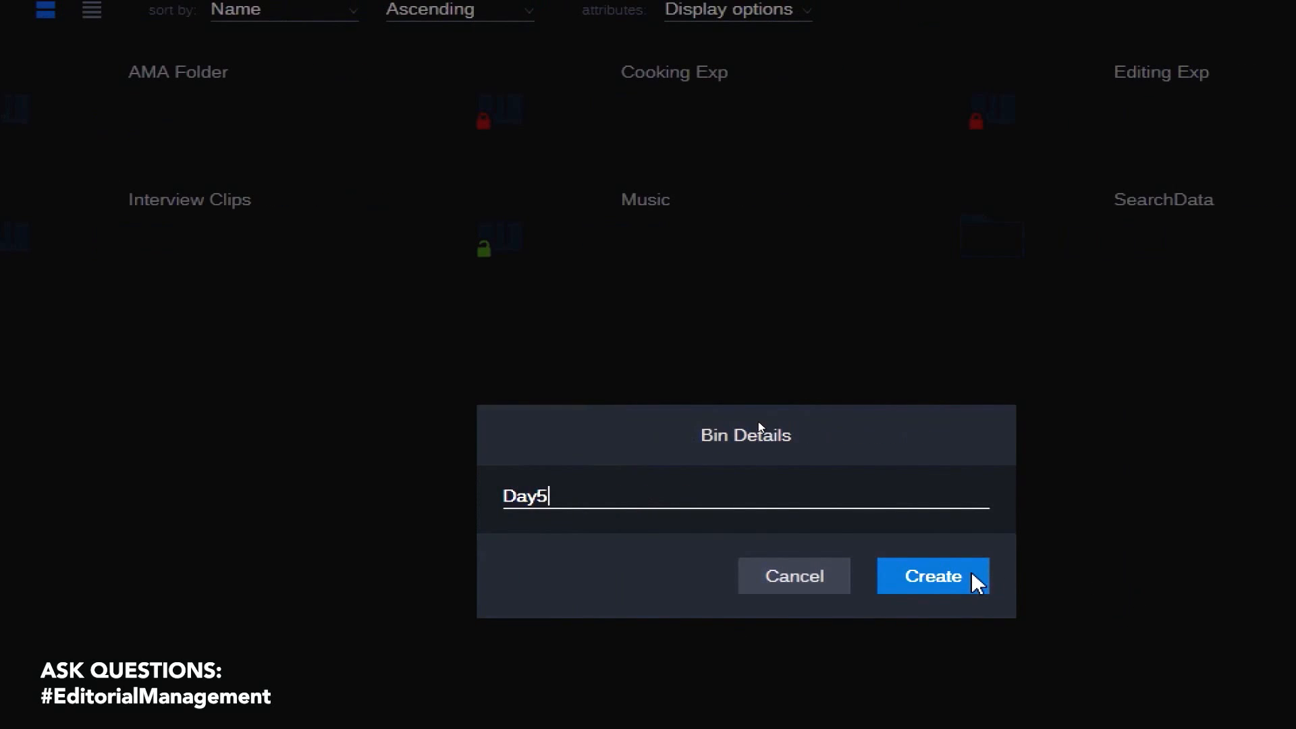
left_click(975, 579)
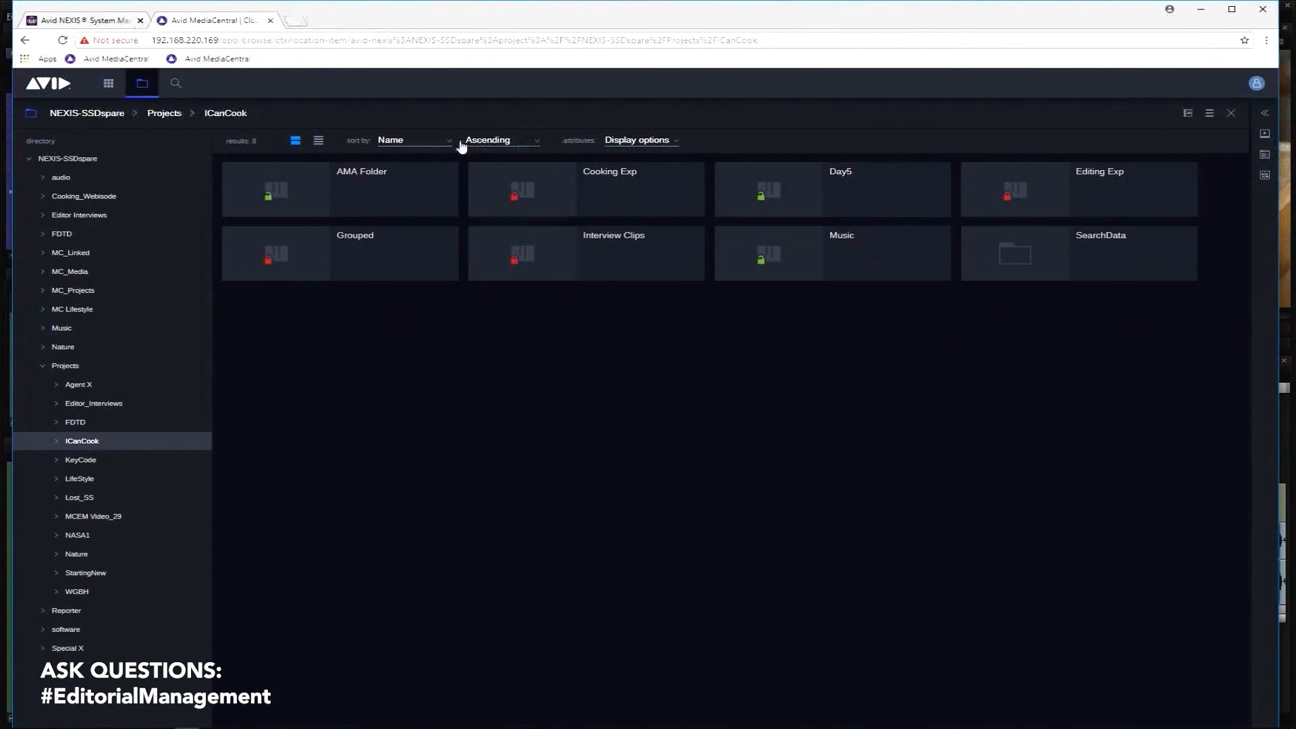
Refresh ICanCook, open the empty Day5 bin, and go to media search
left_click(79, 439)
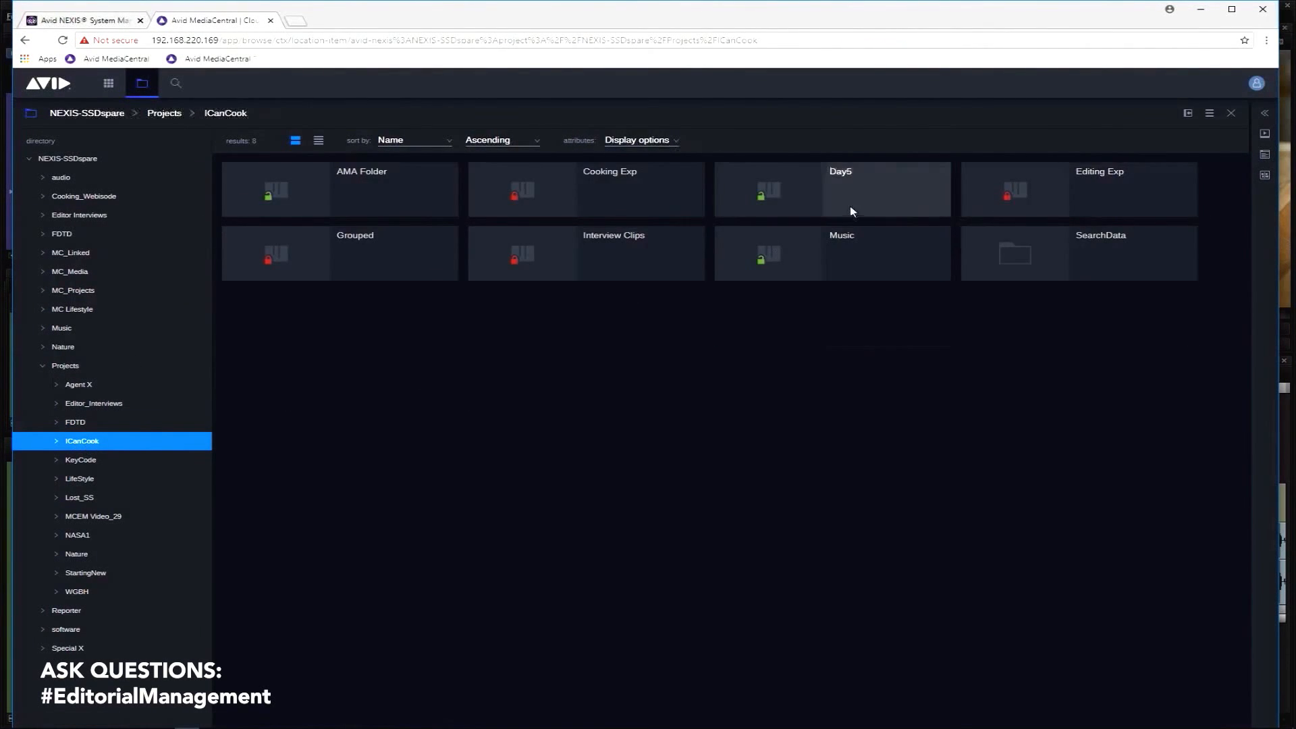
double_click(850, 206)
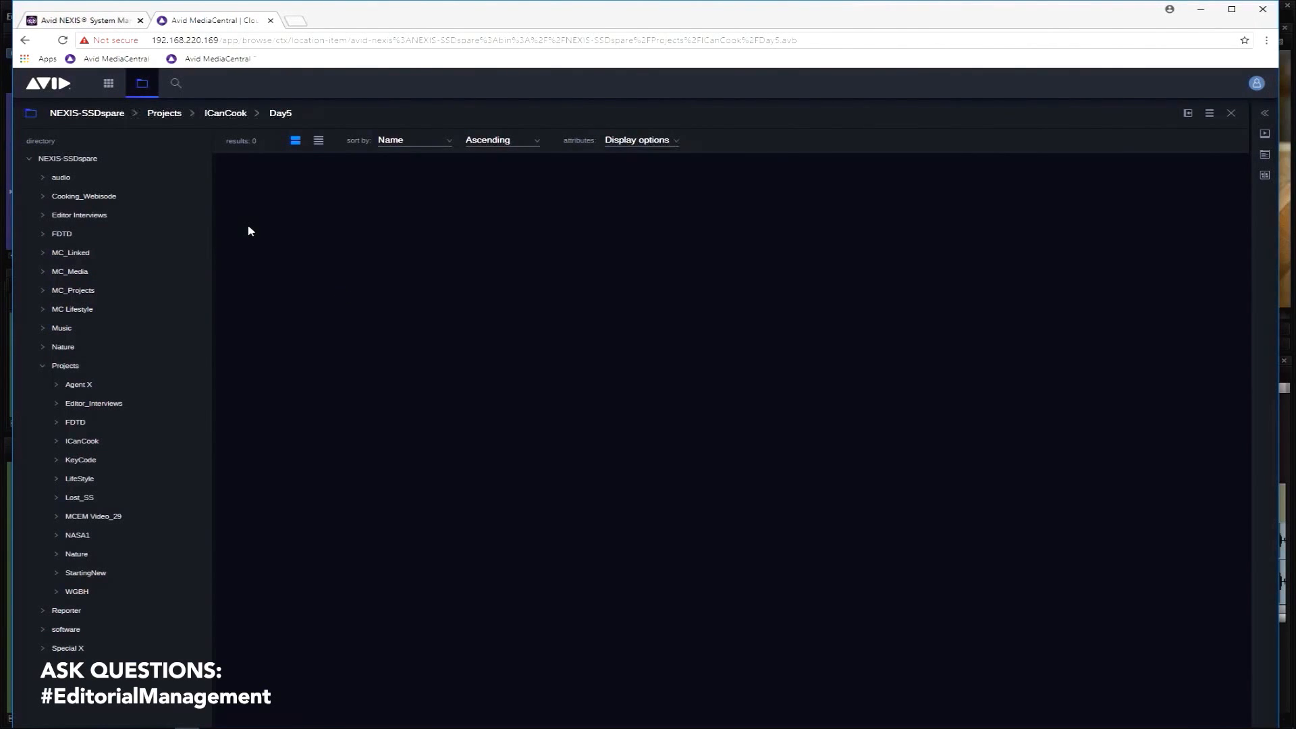
left_click(174, 83)
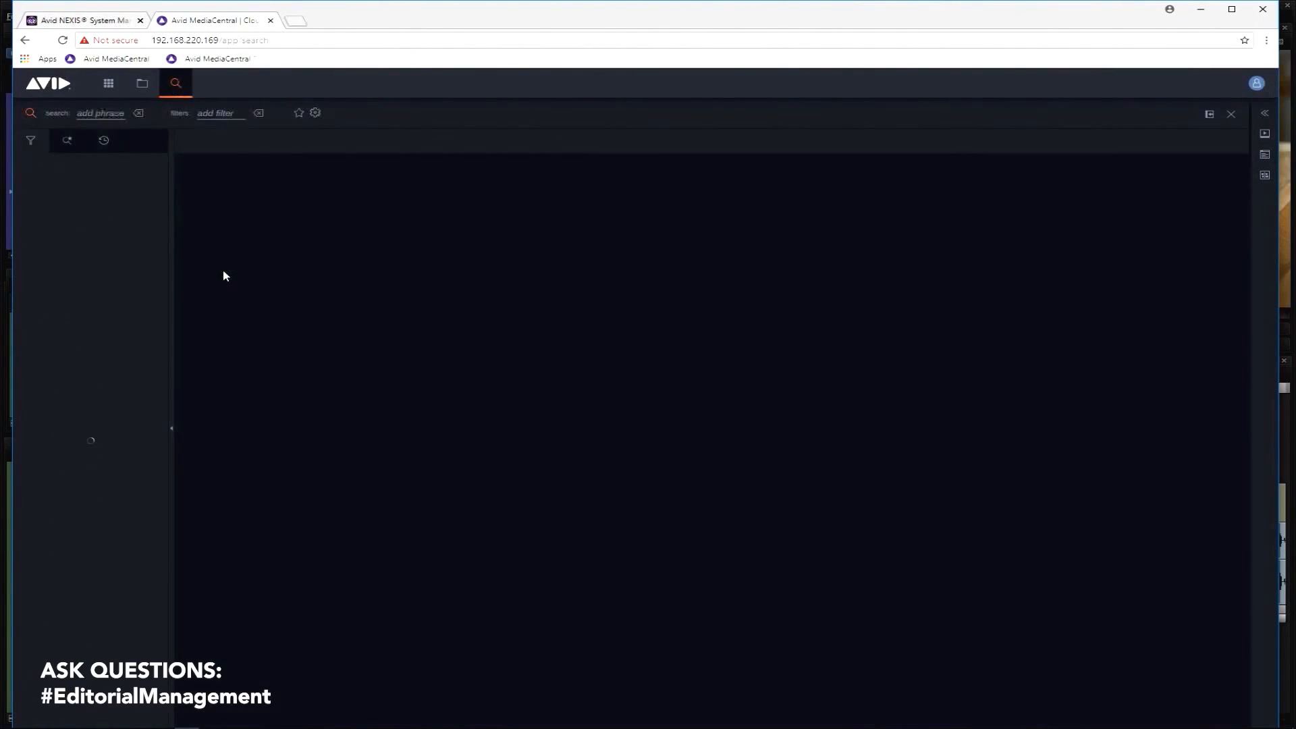
Search for 'Garlic' and show the browse panel beside the results
left_click(101, 113)
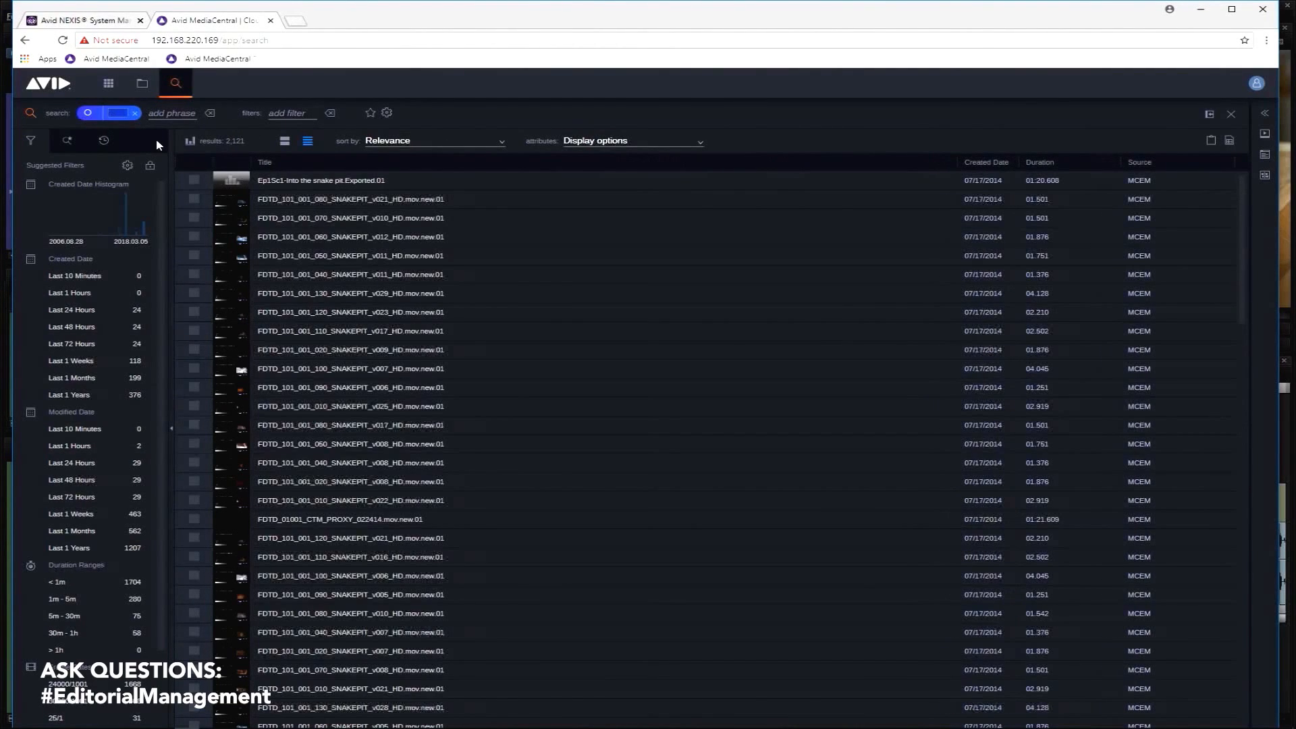
type("Garlic")
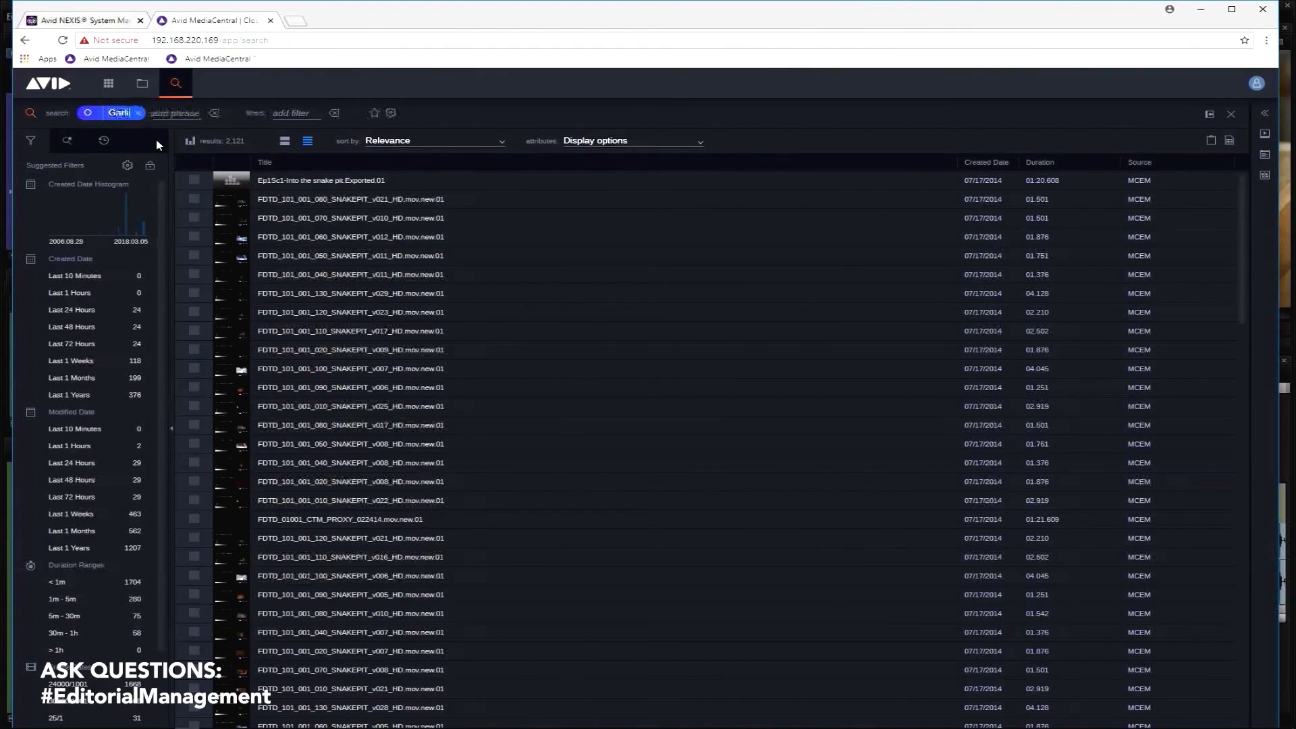
key("Return")
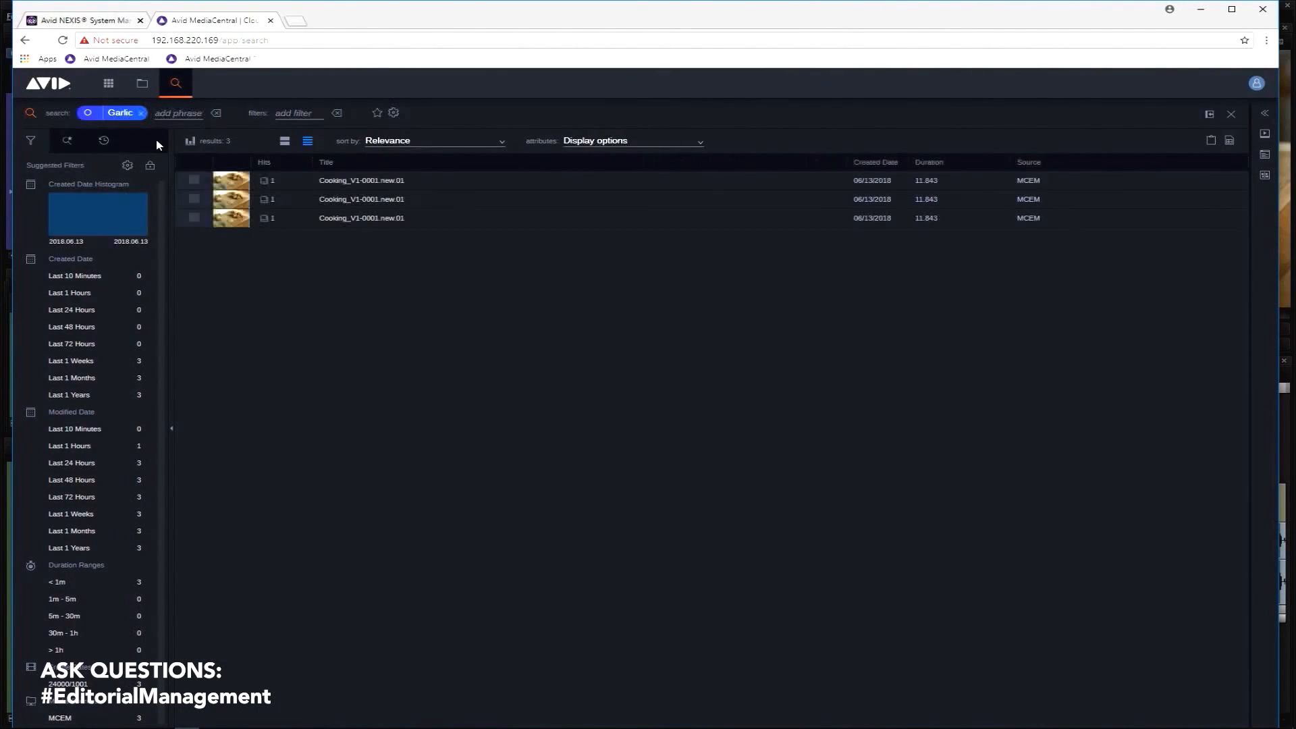
left_click(144, 84)
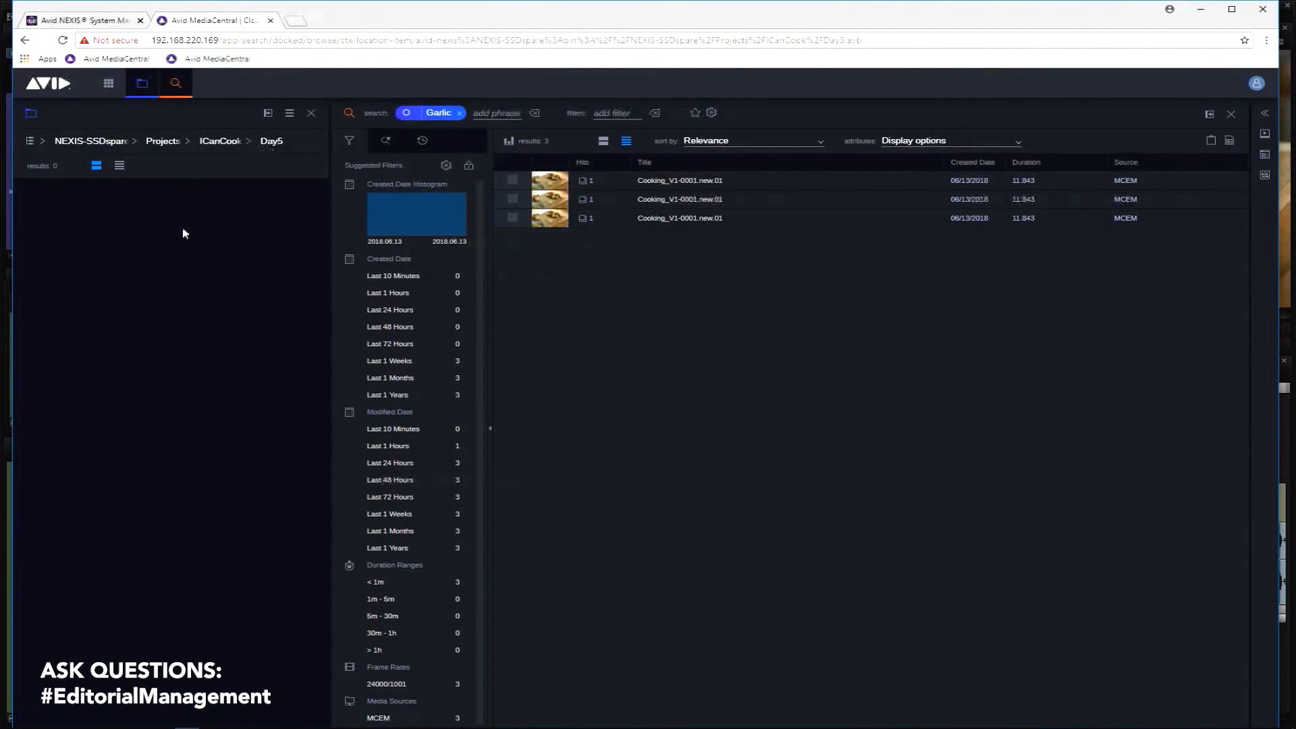
Drag Cooking_V1-0001.new.01 into the Day5 bin and clear the Garlic term
left_click(547, 218)
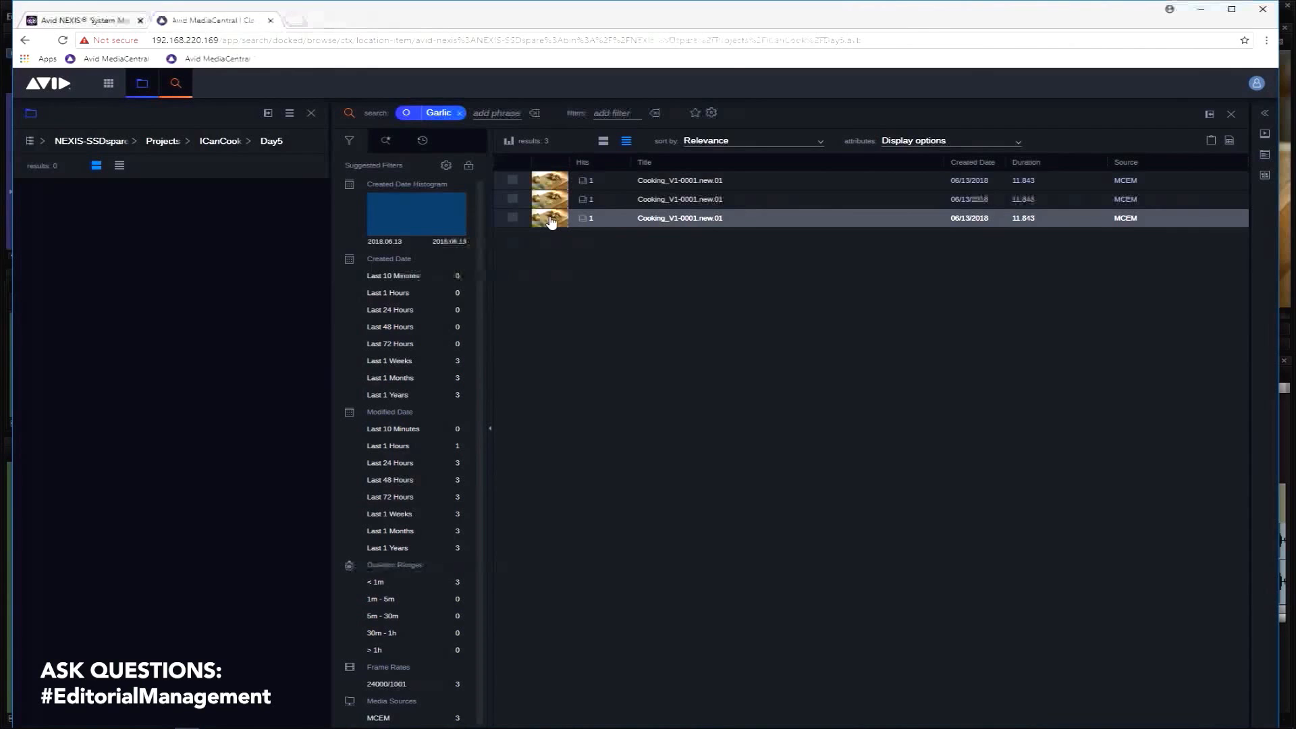
left_click_drag(550, 222, 202, 348)
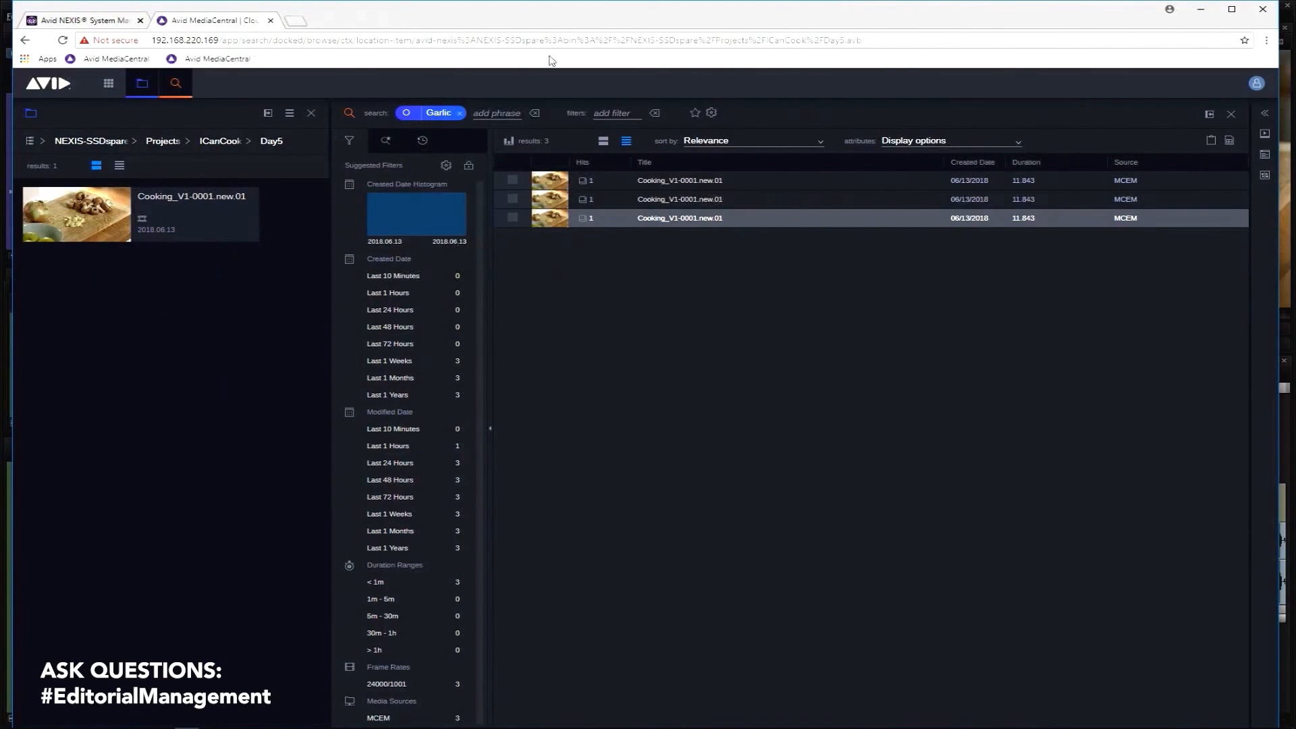
left_click(458, 116)
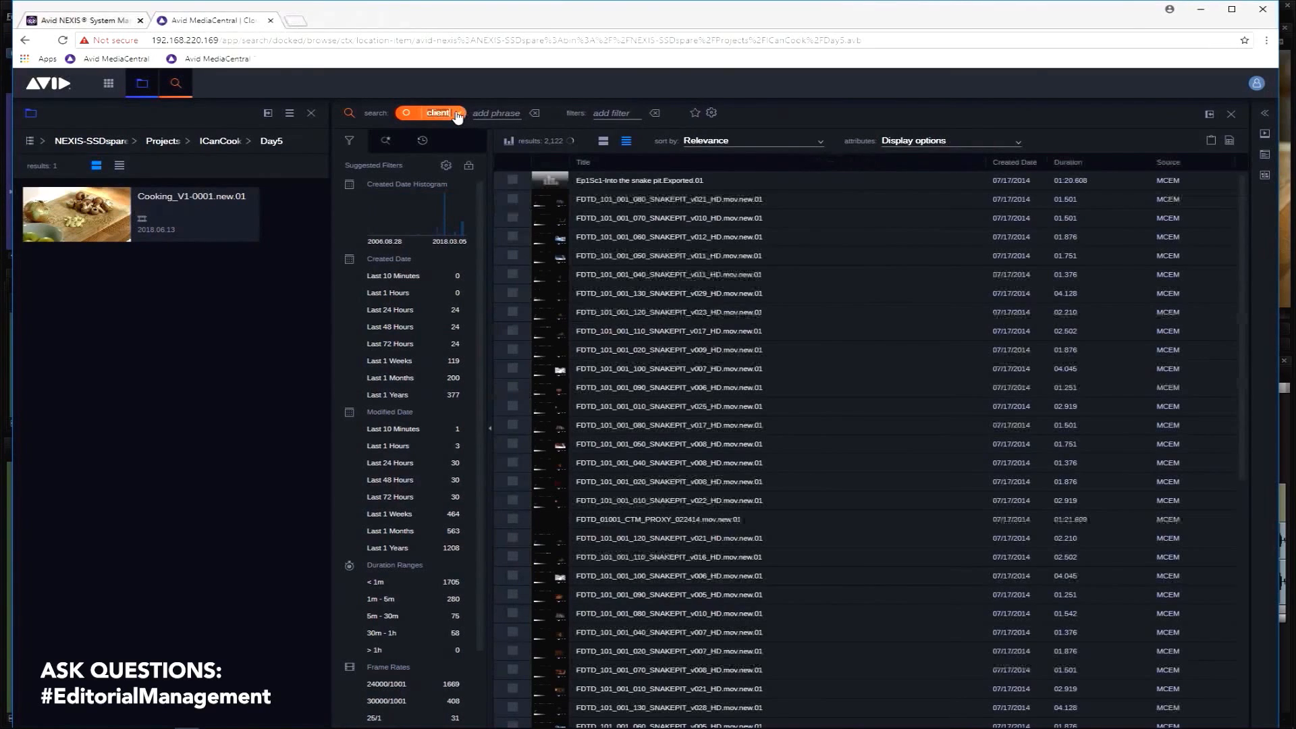
From the 'clients' results drag Marlene 2 Wide.new.01 and Marlene 2 CU.new.01 into Day5, then switch to Media Composer
left_click(457, 118)
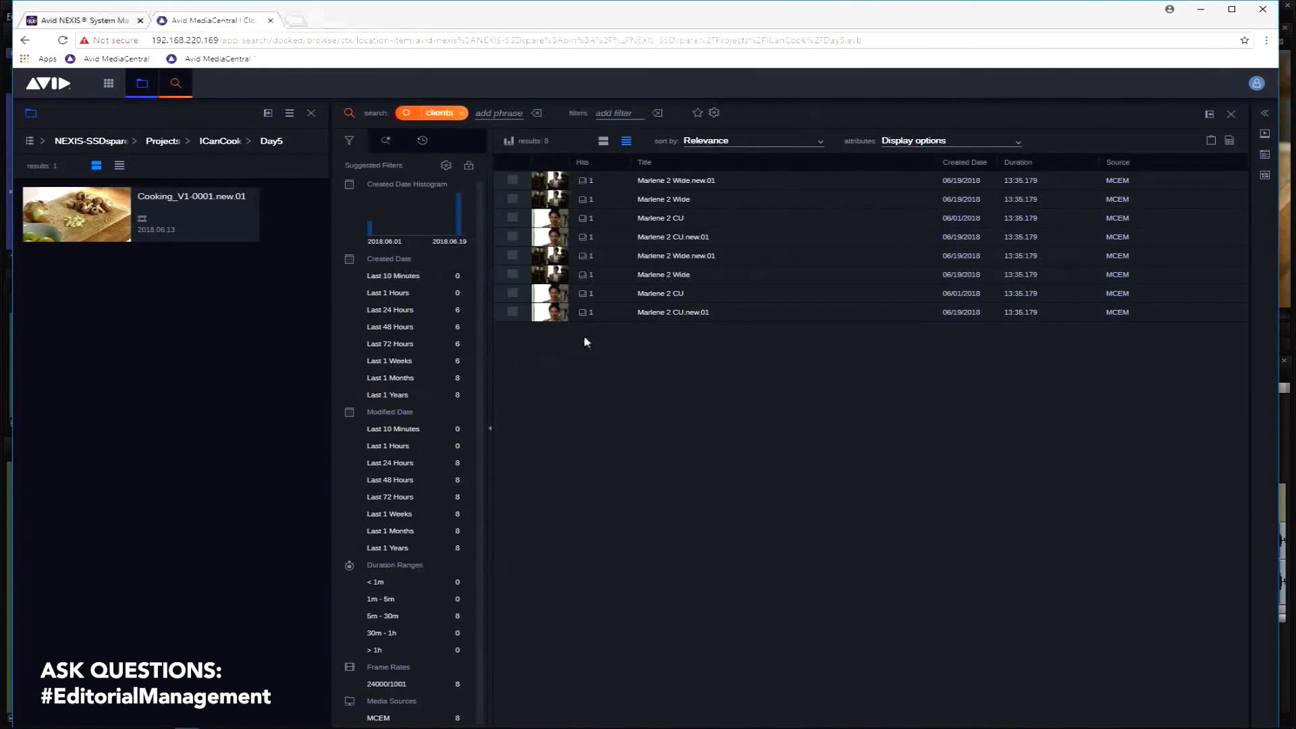
left_click(659, 255)
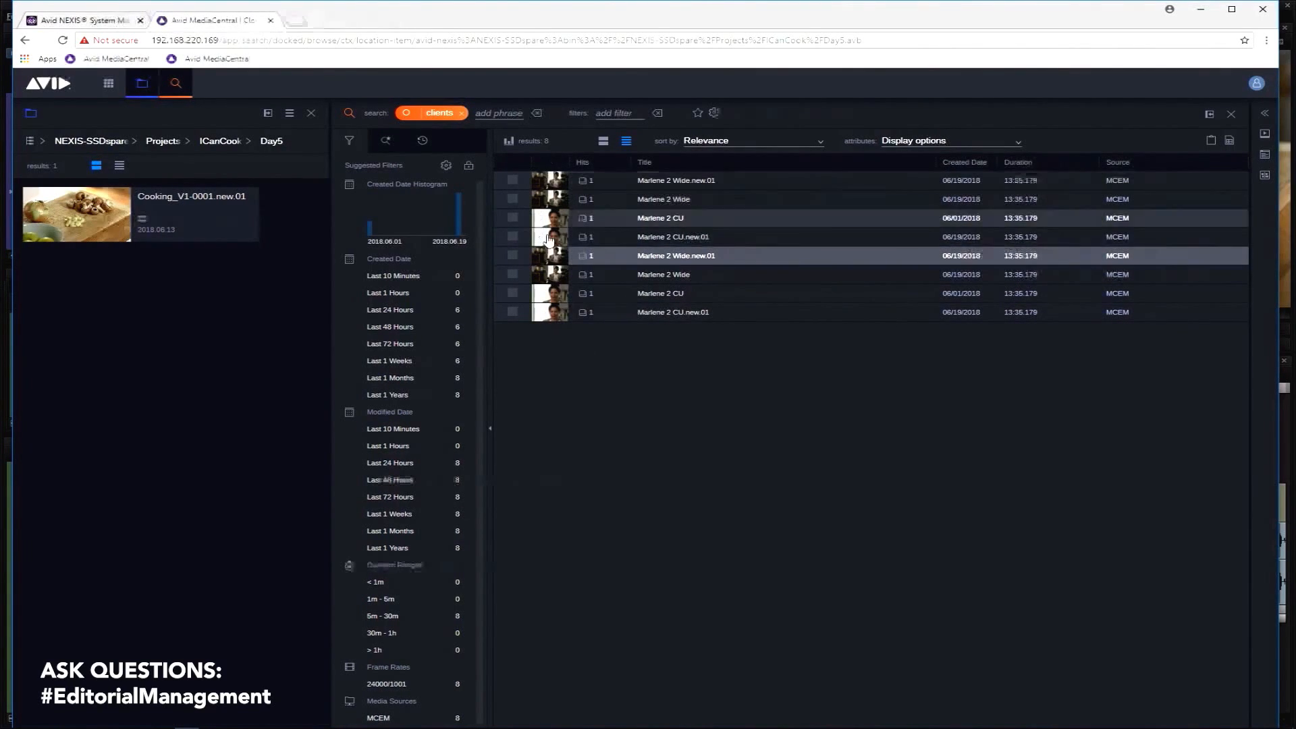
left_click_drag(549, 256, 273, 349)
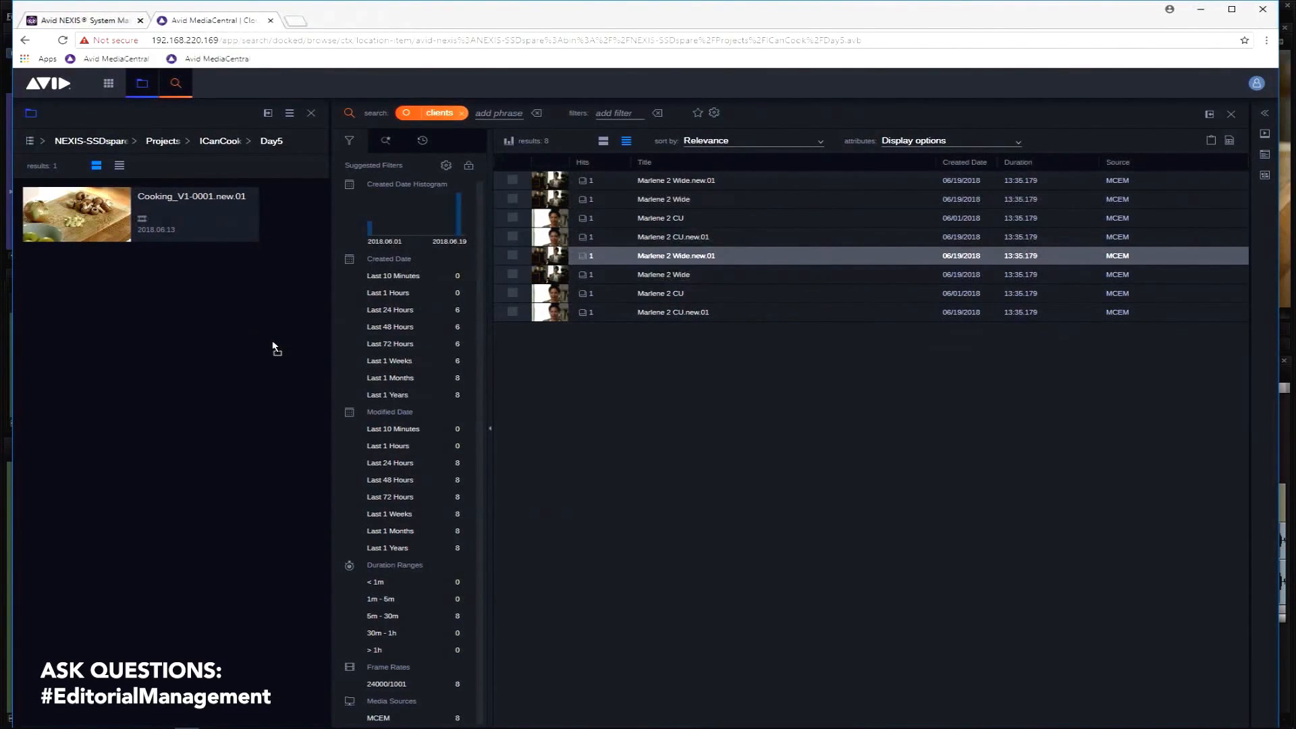
left_click(555, 314)
left_click_drag(552, 318, 185, 395)
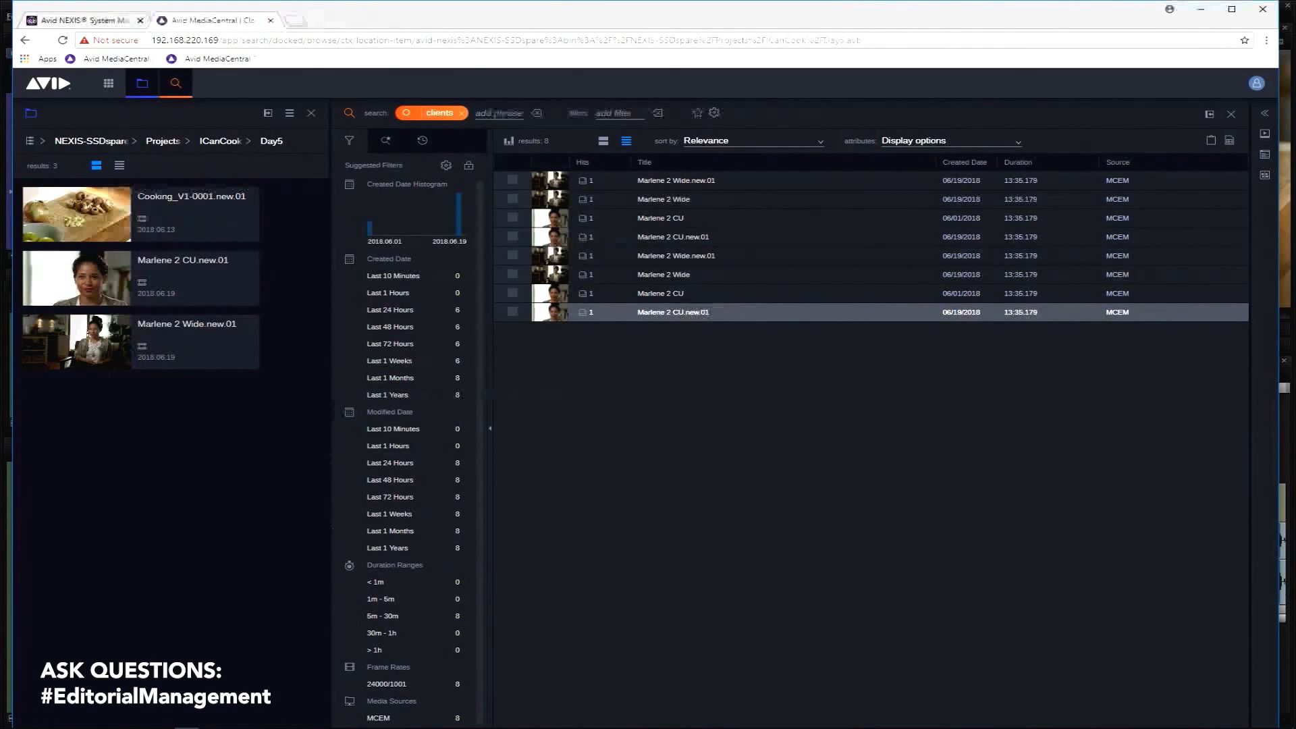
left_click(286, 720)
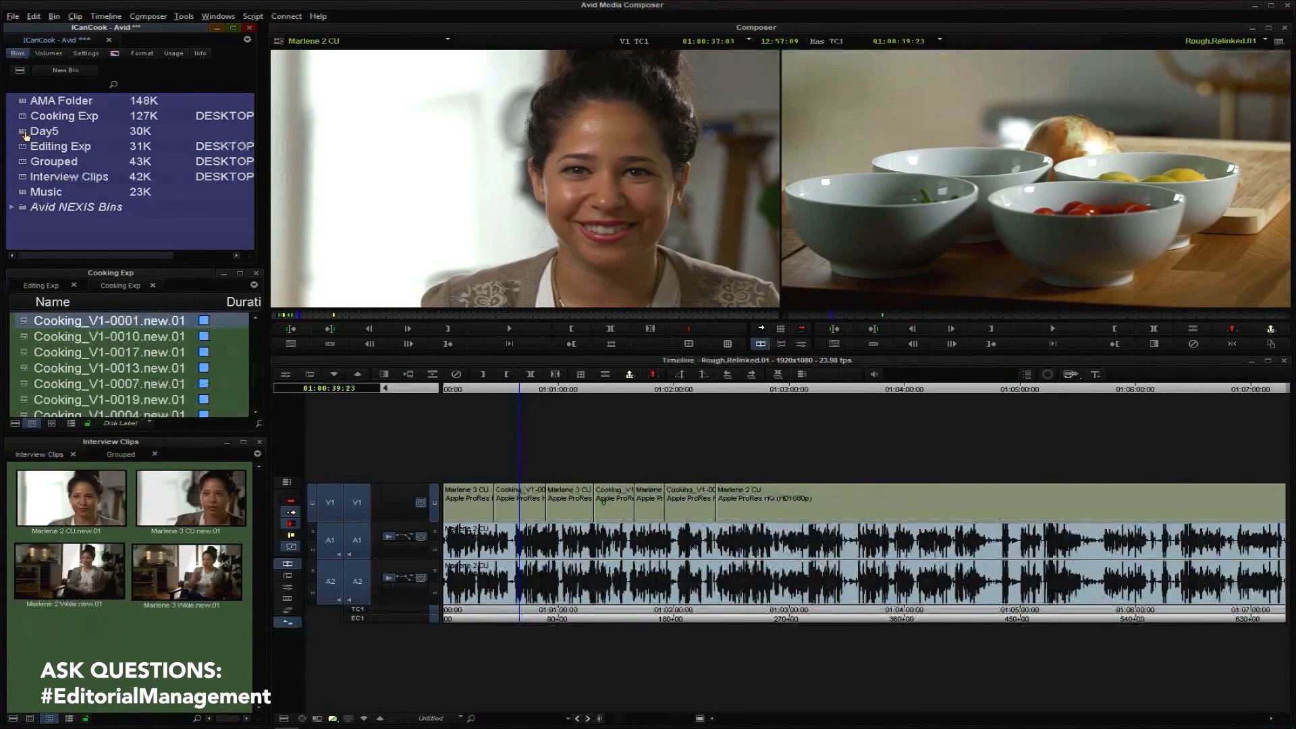
Open the Day5 bin in Media Composer and enlarge it to show its three clips
double_click(25, 134)
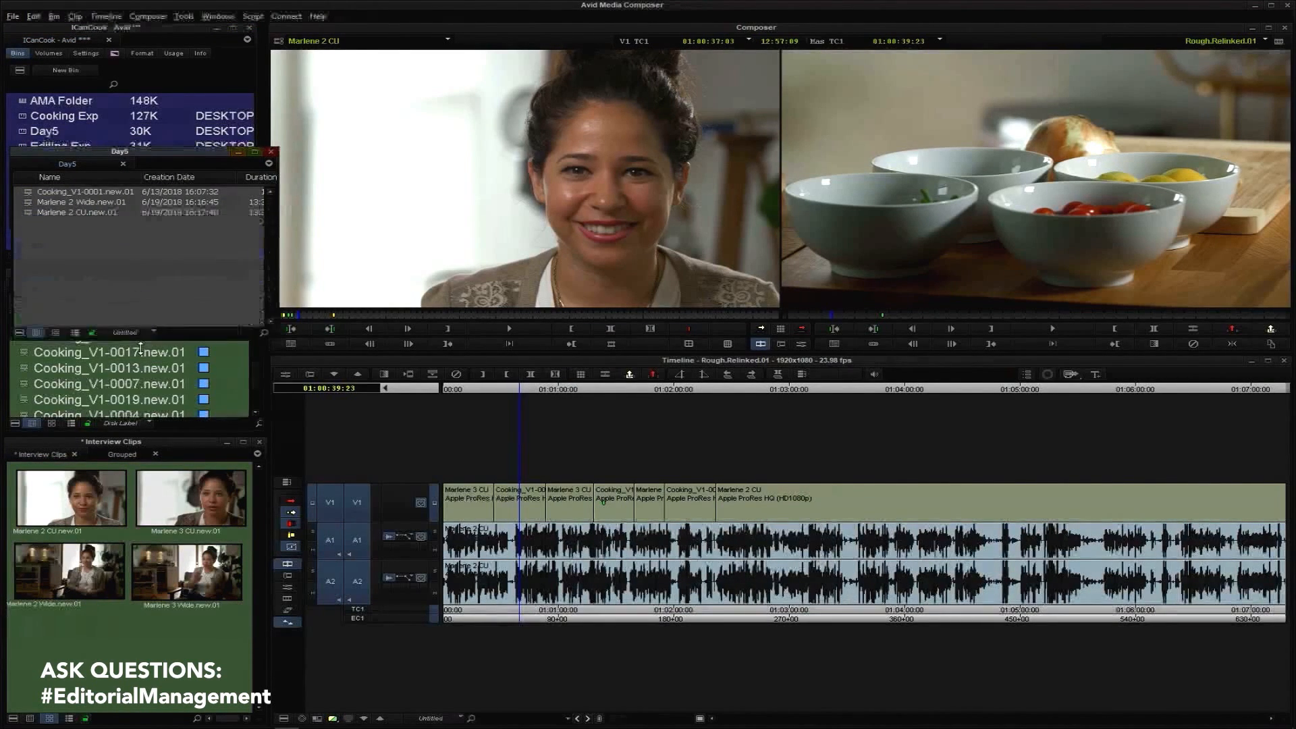
left_click_drag(142, 224, 142, 387)
Load the Marlene 2 clips then Cooking_V1-0001.new.01 in the Source monitor, play it and stop
double_click(29, 213)
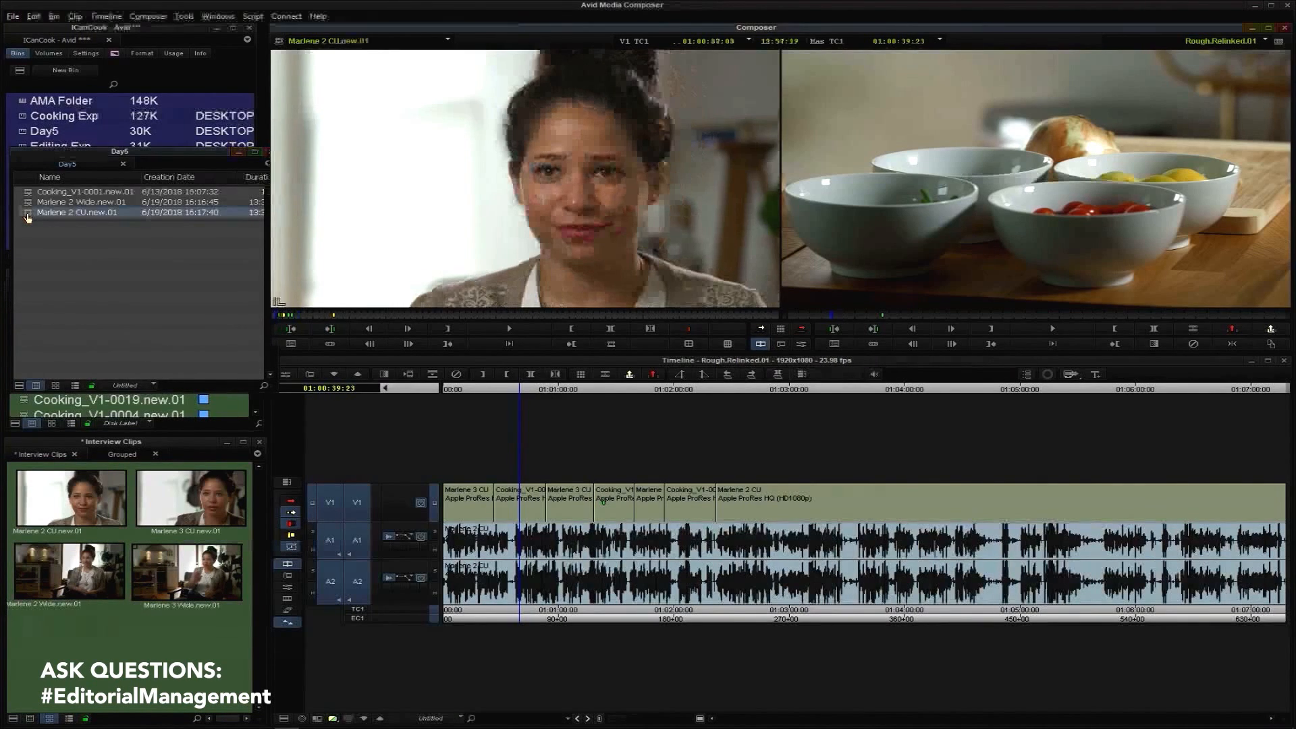
double_click(28, 202)
double_click(29, 192)
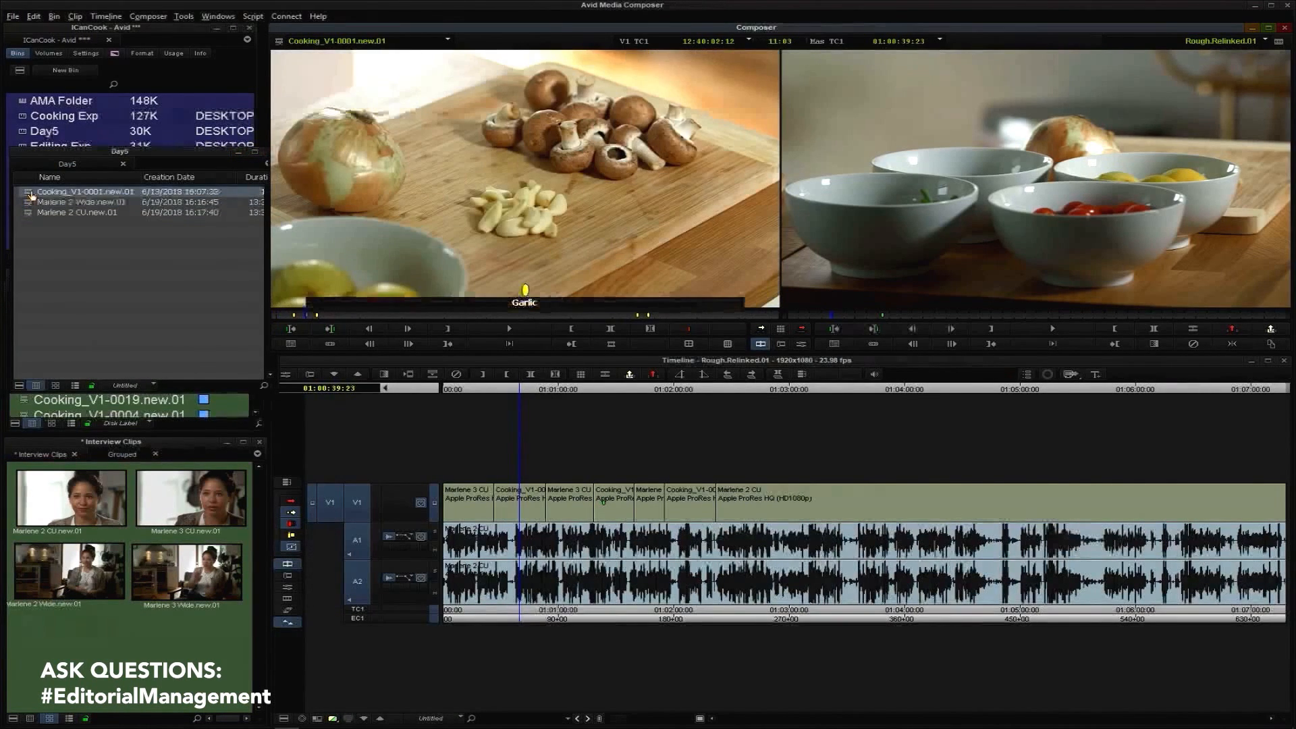
left_click(510, 329)
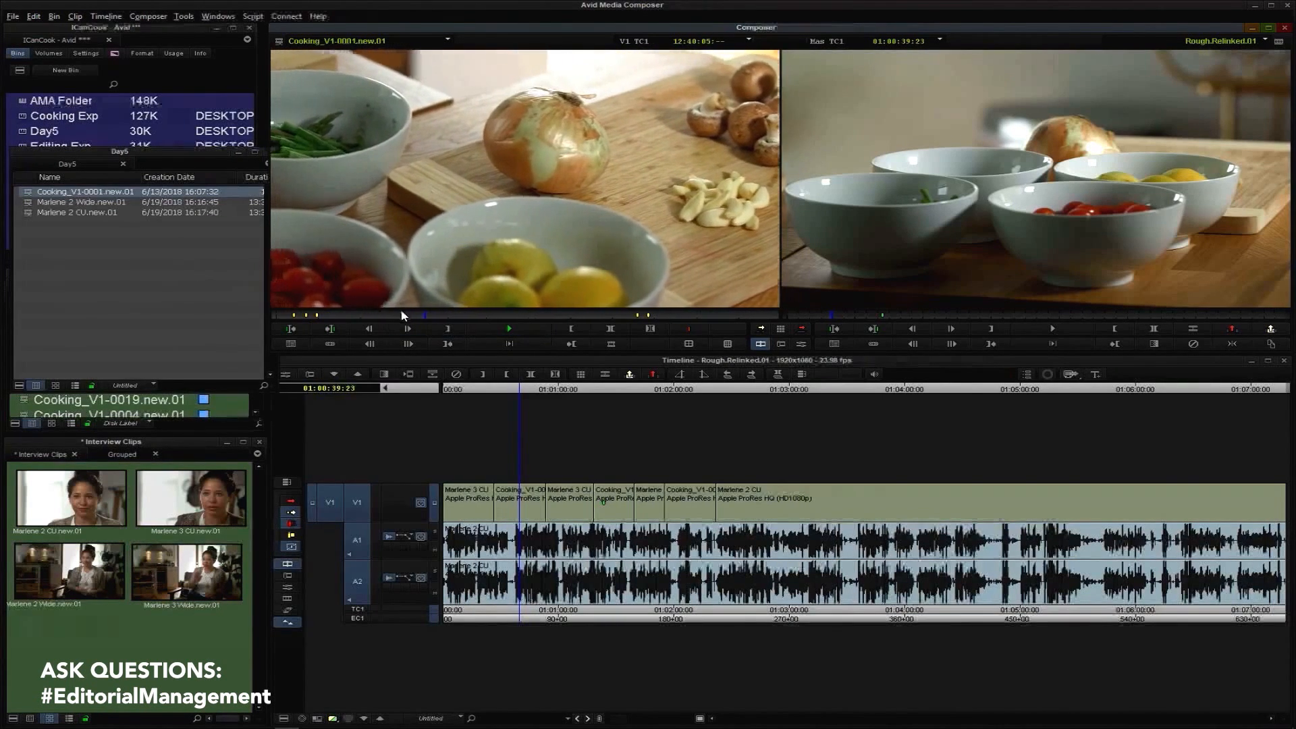
key("space")
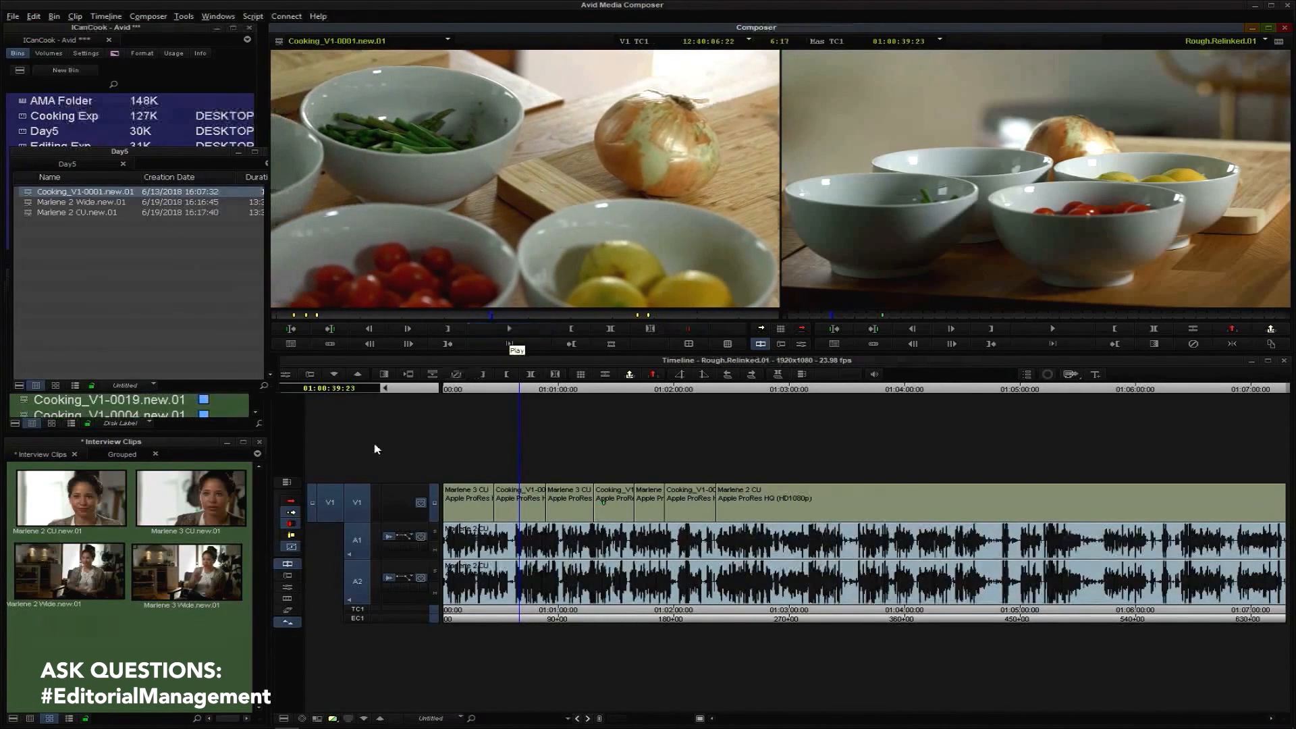